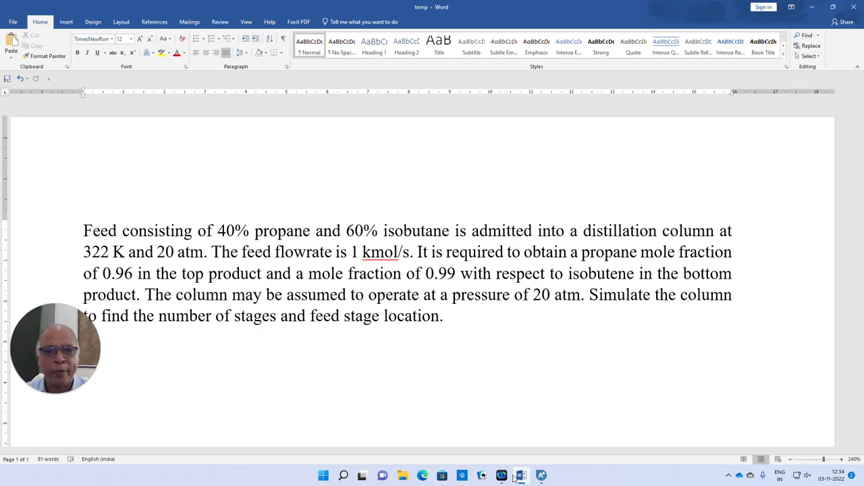
# Switch from the Word problem statement to Aspen Plus and add PROPANE as the first component
pyautogui.click(521, 476)
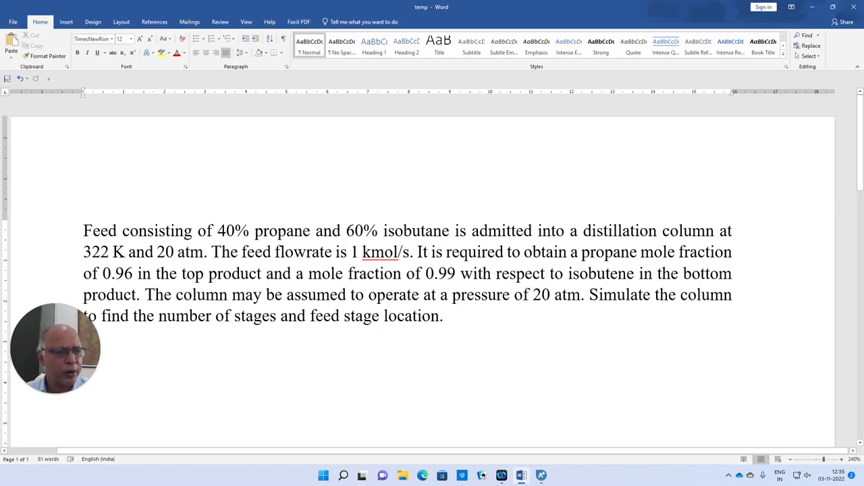
pyautogui.click(543, 477)
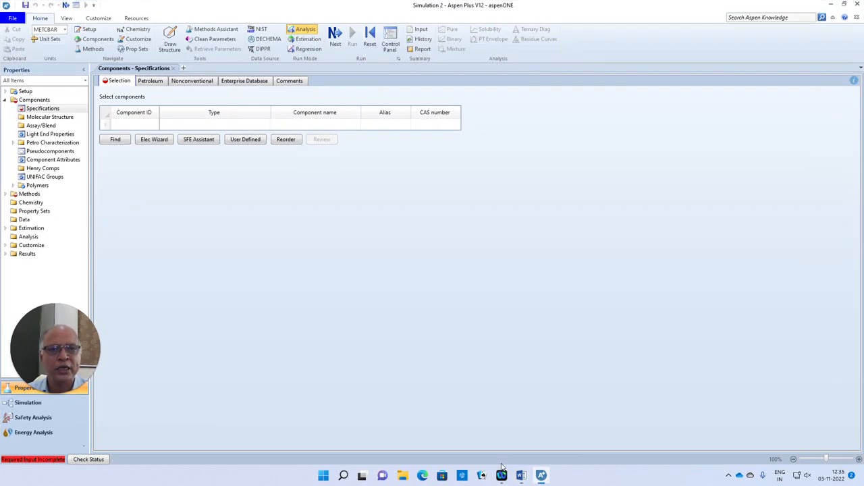
pyautogui.click(146, 126)
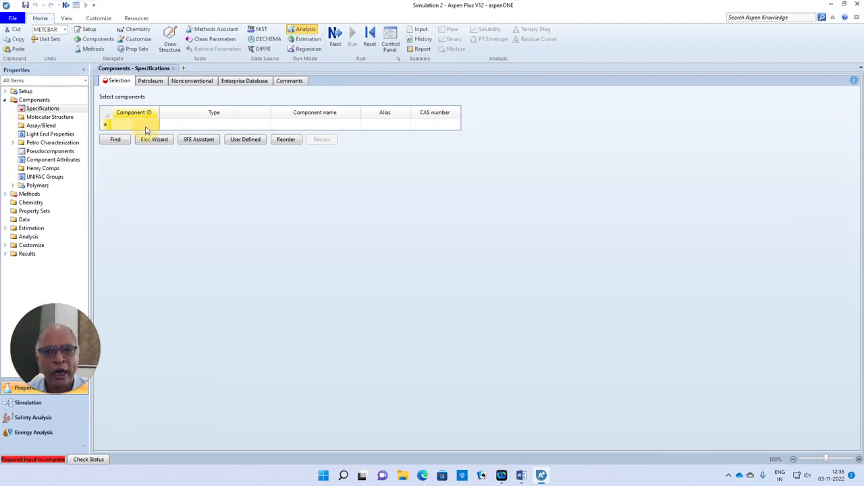
pyautogui.write('PROP')
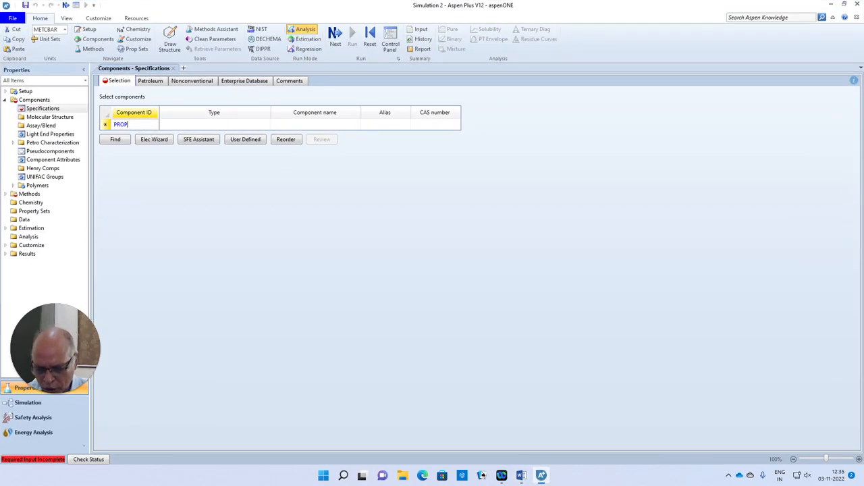
pyautogui.write('ANE')
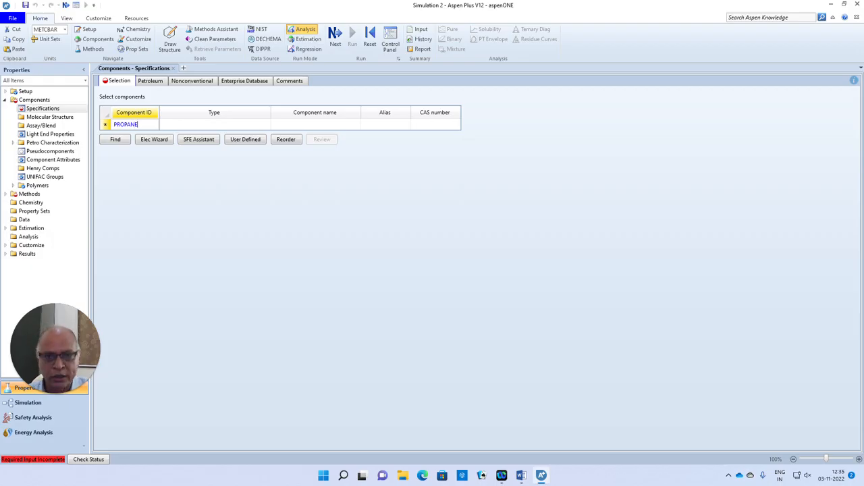
pyautogui.press('Return')
pyautogui.click(282, 138)
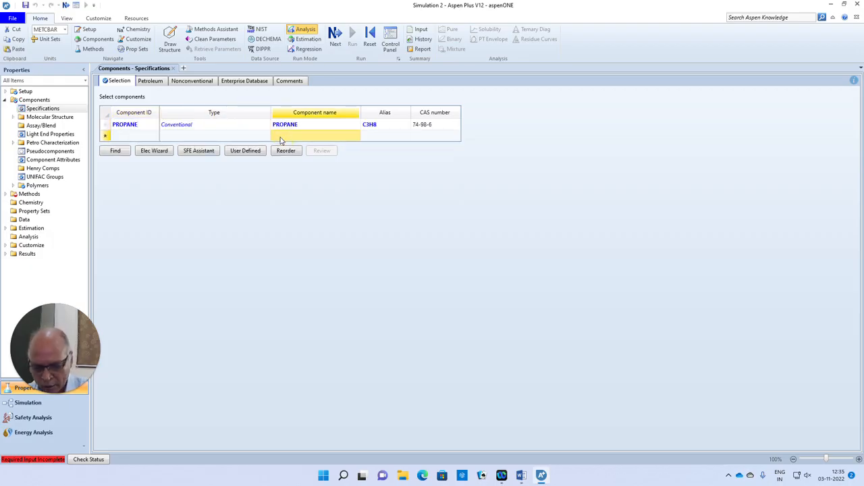
pyautogui.write('ISOBUA')
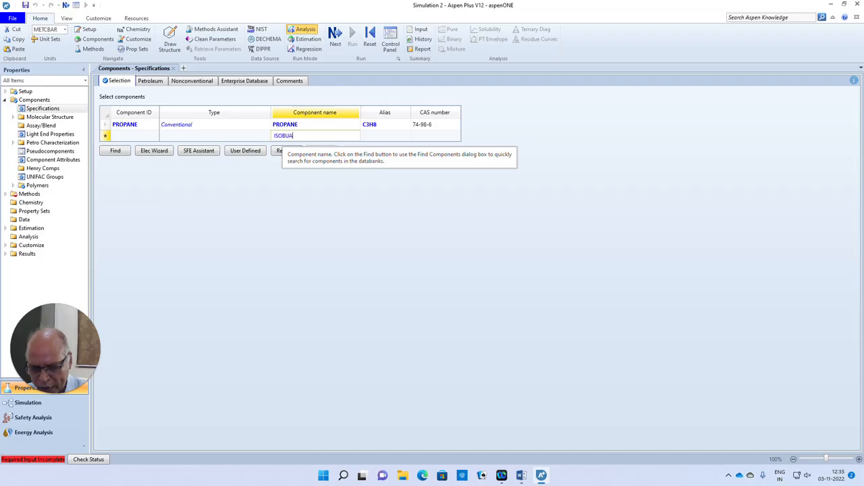
pyautogui.write('TNE')
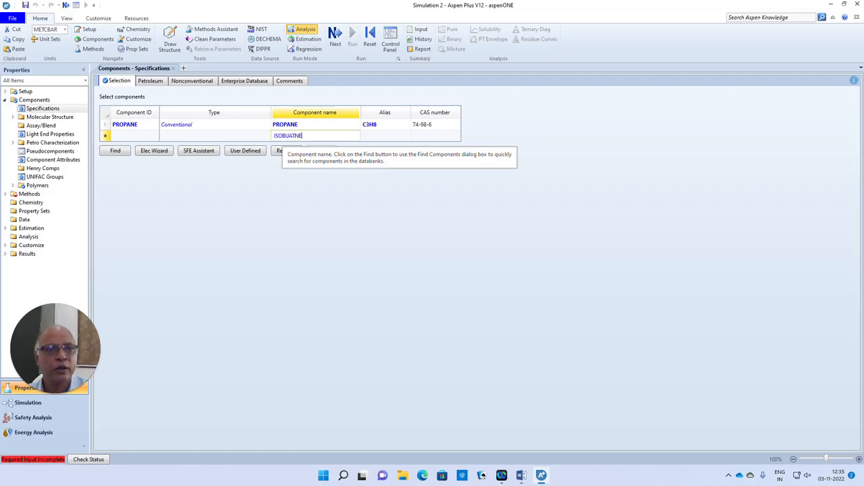
pyautogui.press('Return')
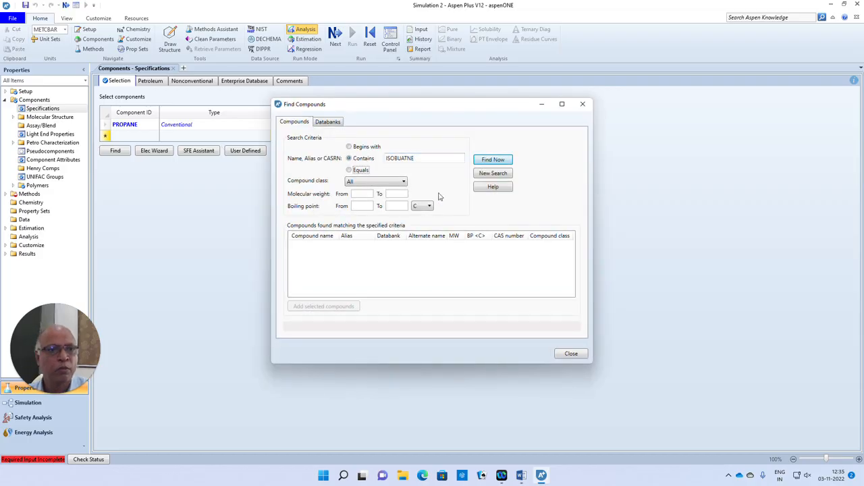
pyautogui.click(583, 104)
# Add ISOBUTANE as the second component and give it the component ID IB
pyautogui.click(287, 139)
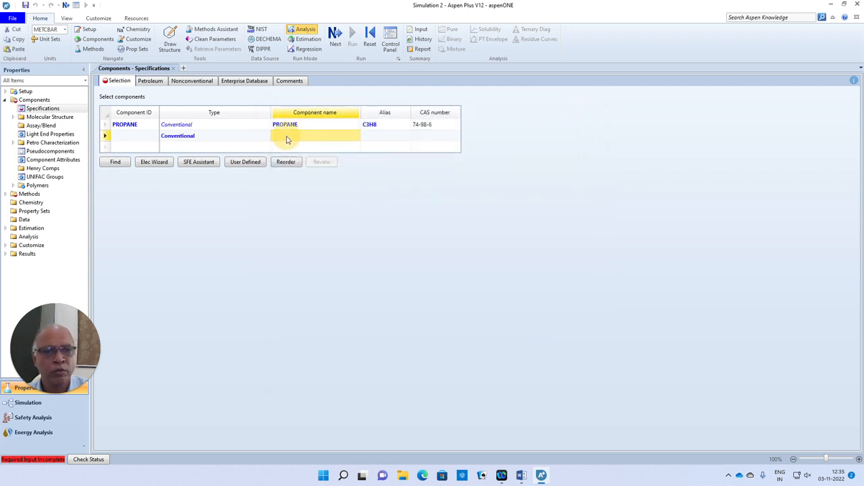
pyautogui.write('ISOBU')
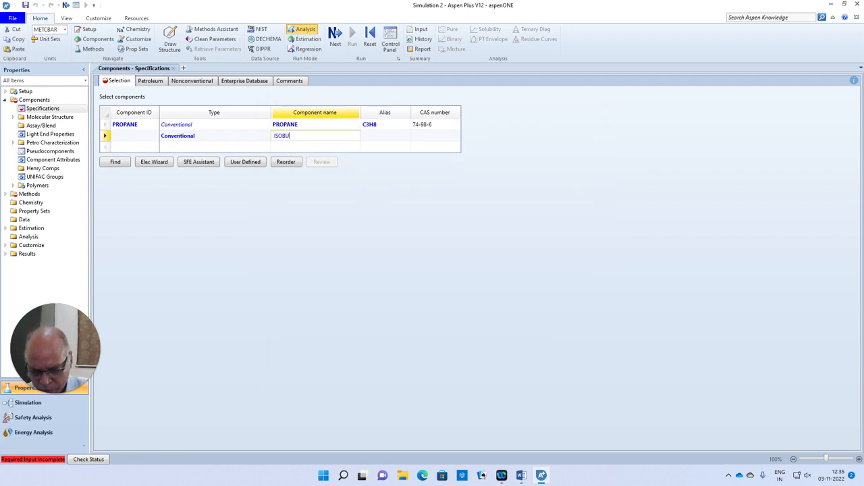
pyautogui.write('TANE')
pyautogui.press('Return')
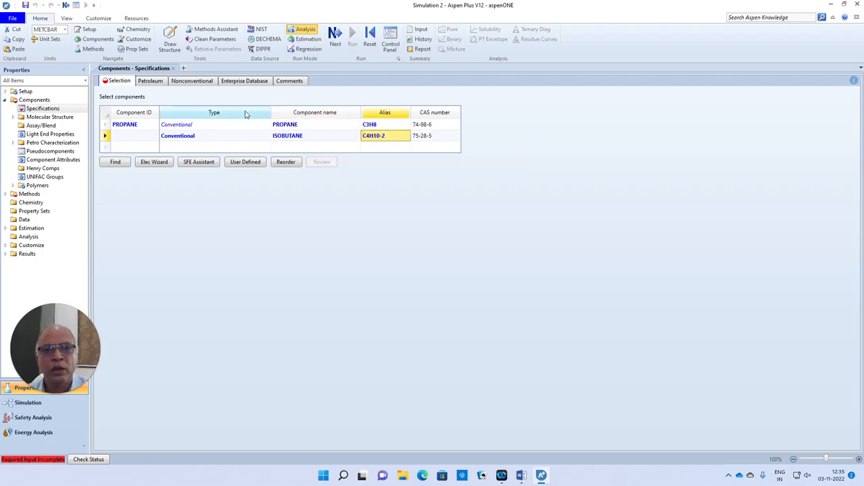
pyautogui.click(140, 139)
pyautogui.write('IB')
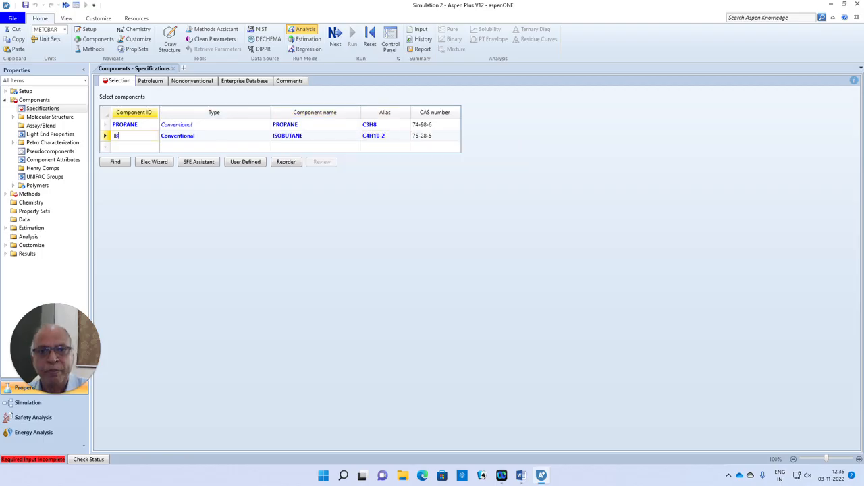
pyautogui.press('Return')
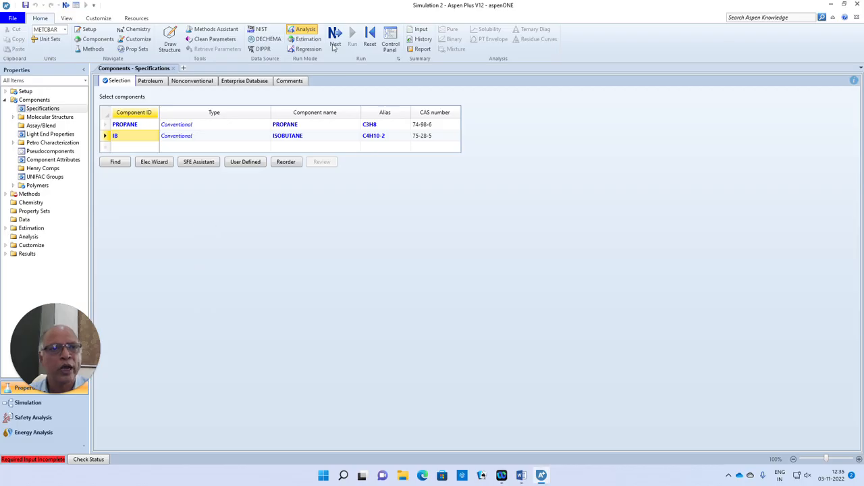
# Select CHAO-SEA as the property method and proceed to the Simulation environment
pyautogui.click(335, 36)
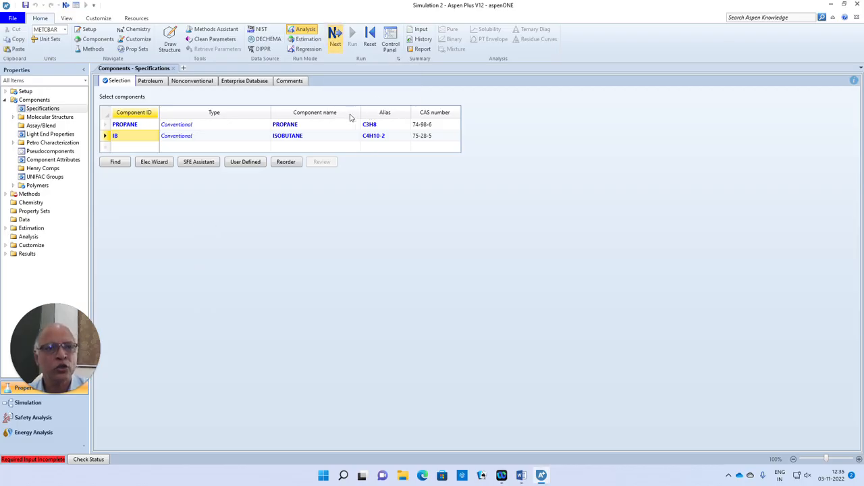
pyautogui.click(281, 107)
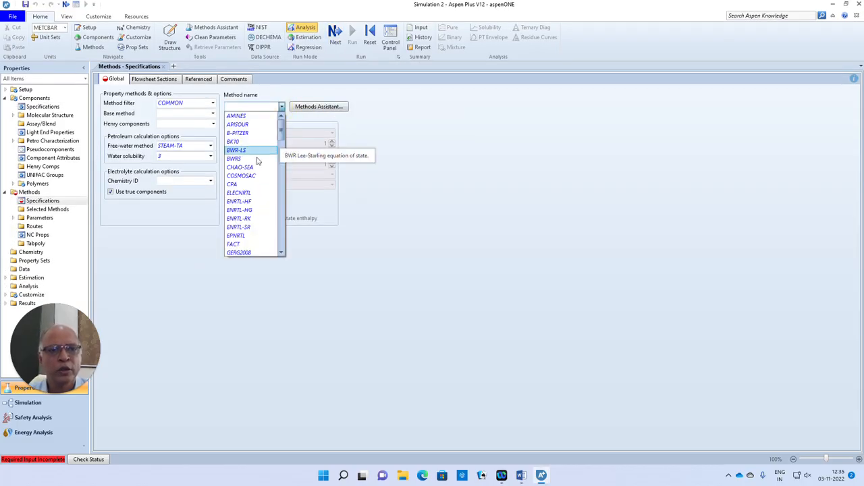
pyautogui.click(247, 168)
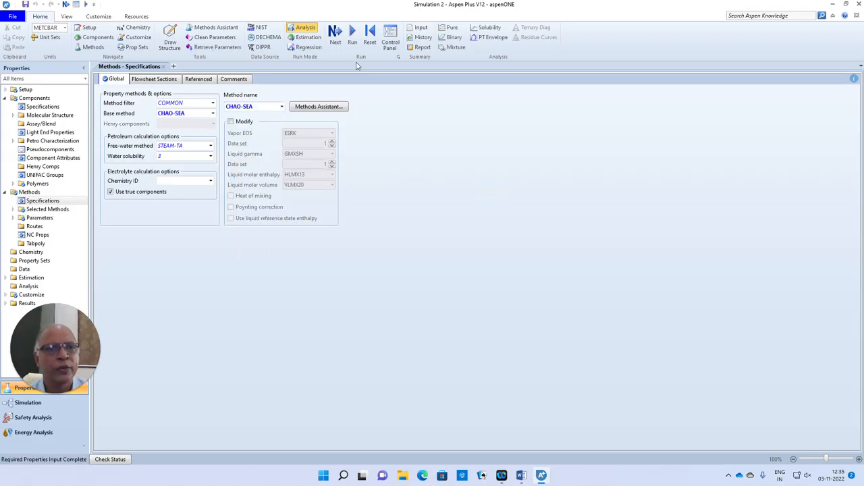
pyautogui.click(335, 36)
pyautogui.click(412, 251)
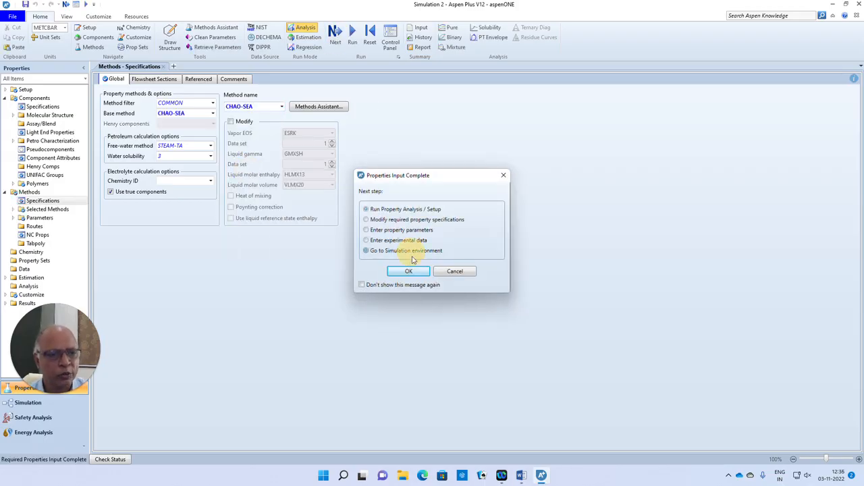
pyautogui.click(408, 271)
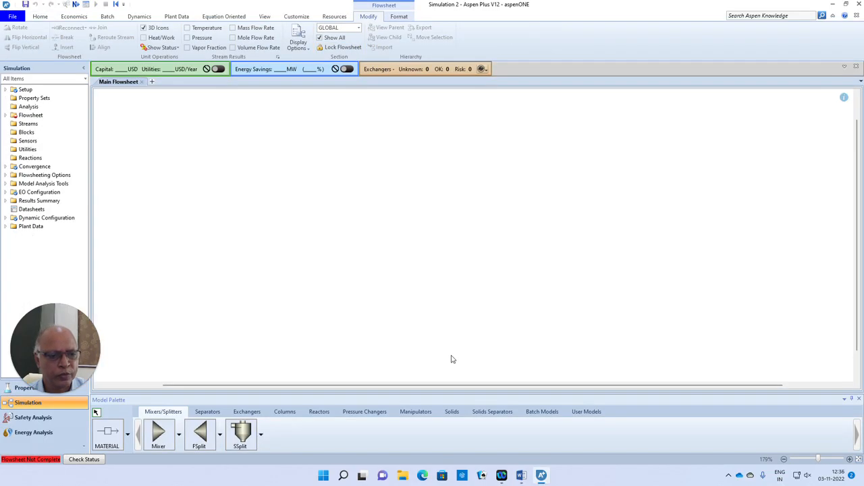
# Place a Dupl manipulator block on the flowsheet and a DSTWU column above and to the right of it
pyautogui.click(412, 414)
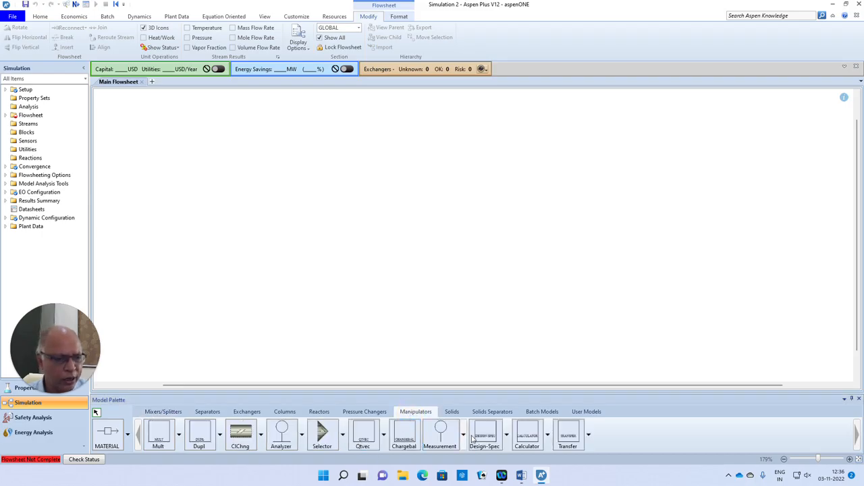
pyautogui.click(197, 435)
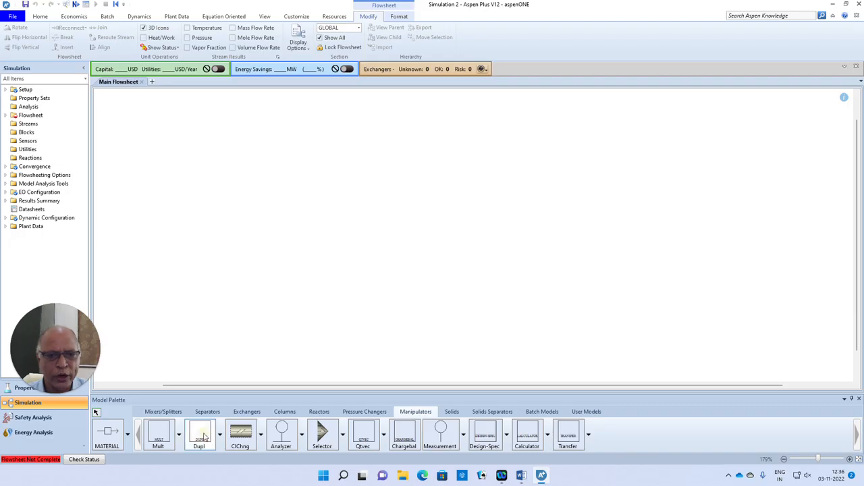
pyautogui.click(255, 213)
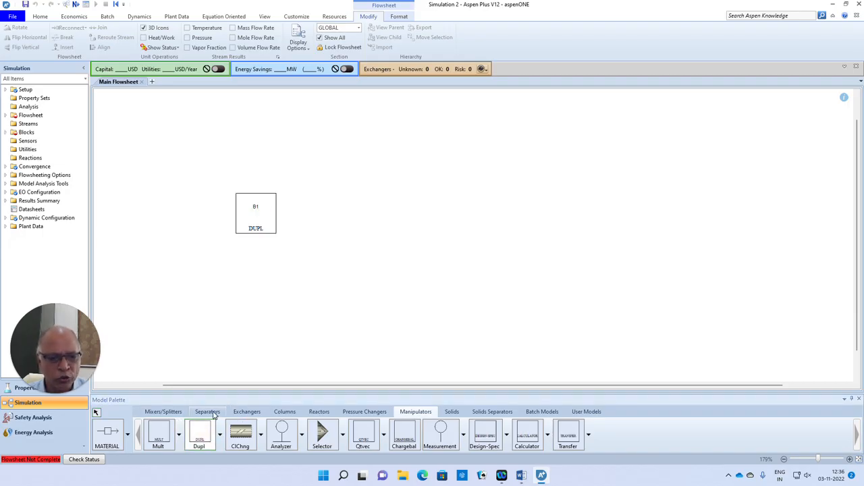
pyautogui.click(282, 413)
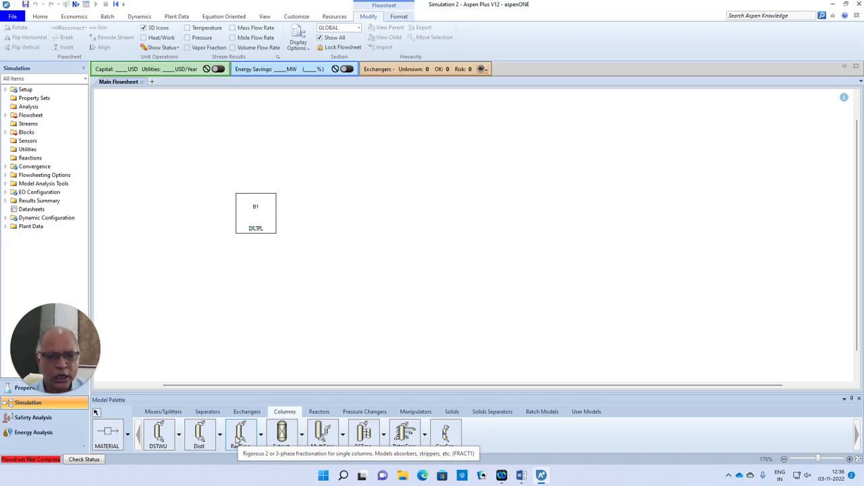
pyautogui.click(161, 435)
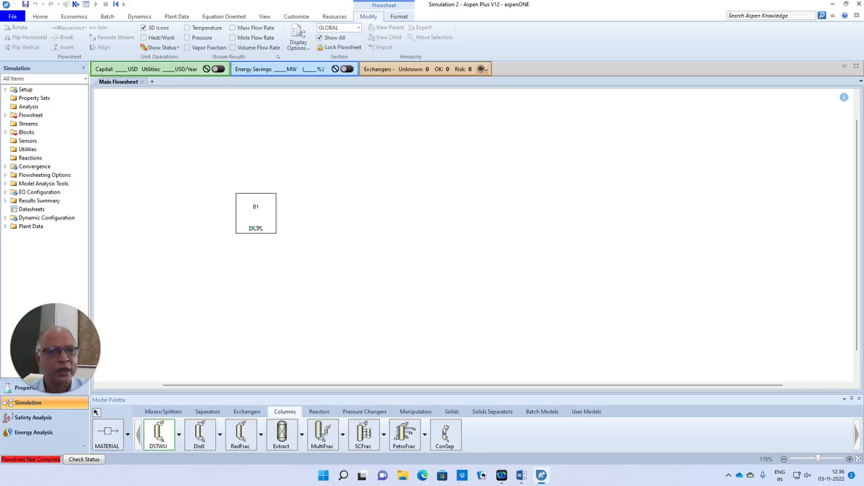
pyautogui.click(385, 154)
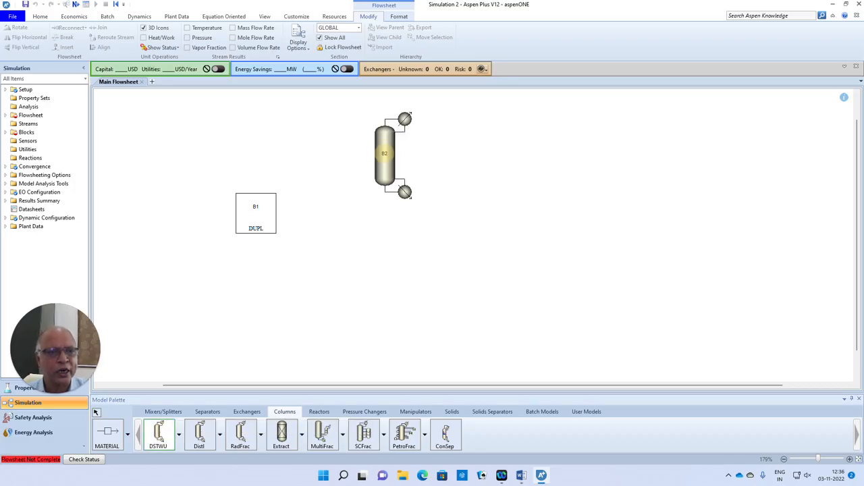
# Draw a material feed stream into the Dupl block and connect a Dupl outlet stream to the DSTWU column's feed port
pyautogui.click(107, 434)
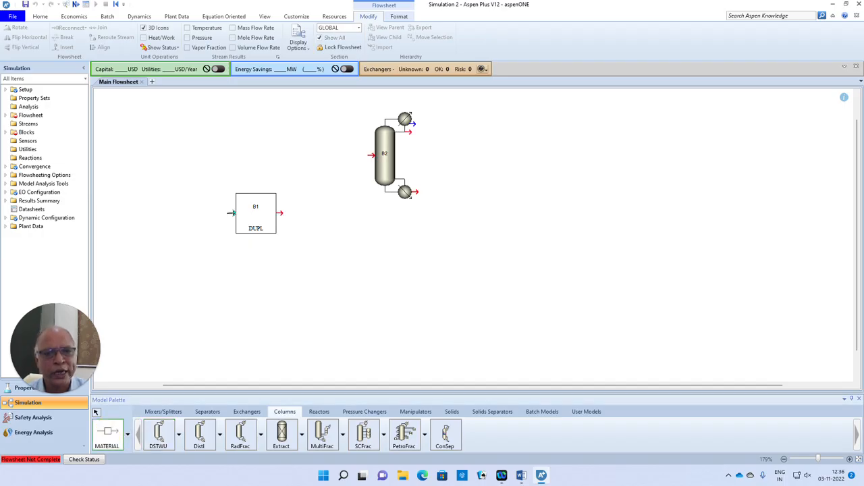
pyautogui.click(233, 212)
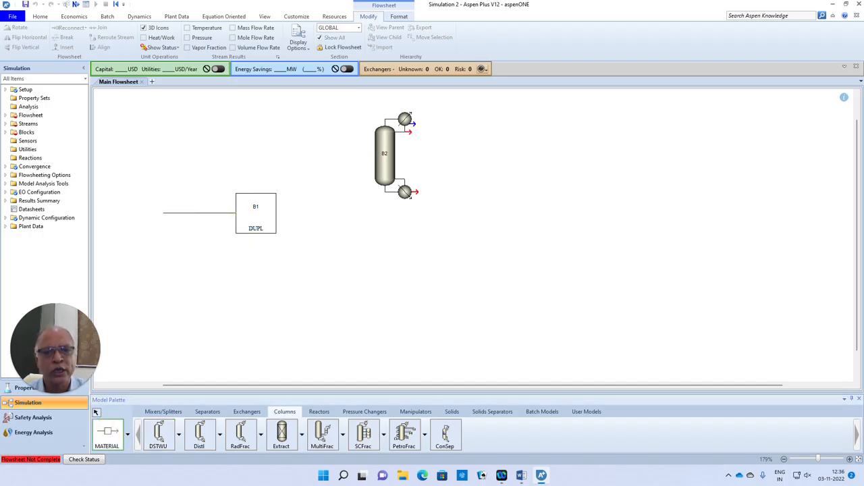
pyautogui.click(163, 213)
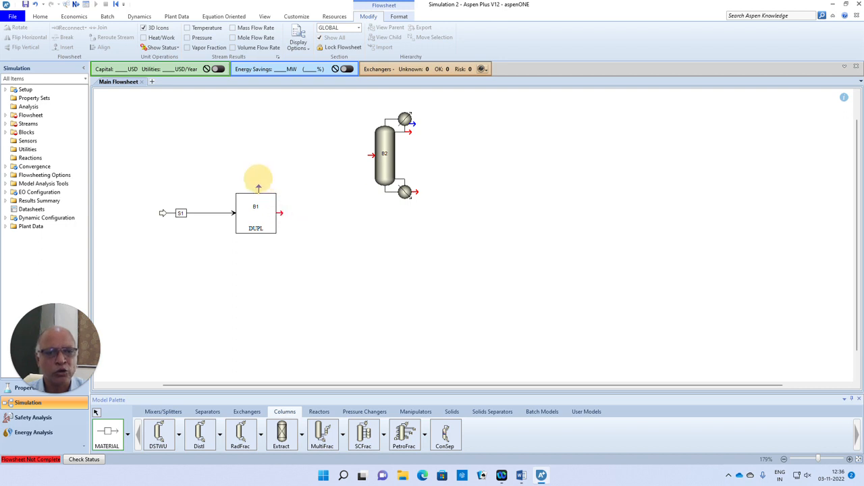
pyautogui.click(258, 187)
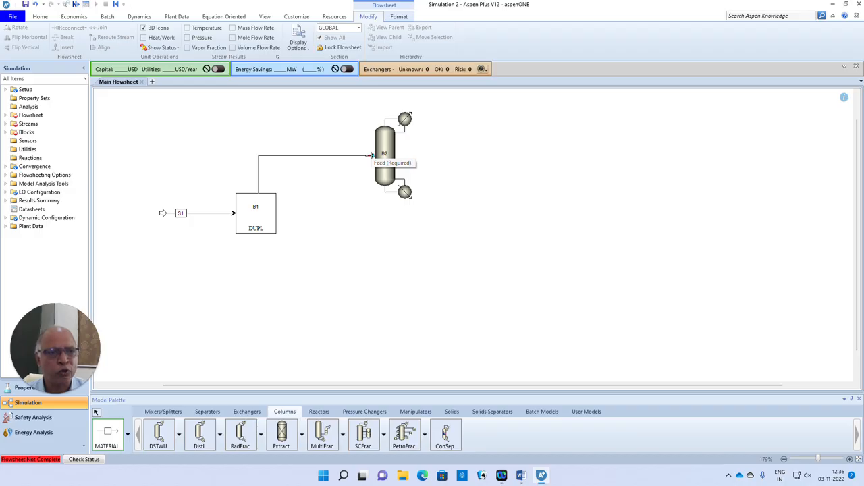
pyautogui.click(370, 156)
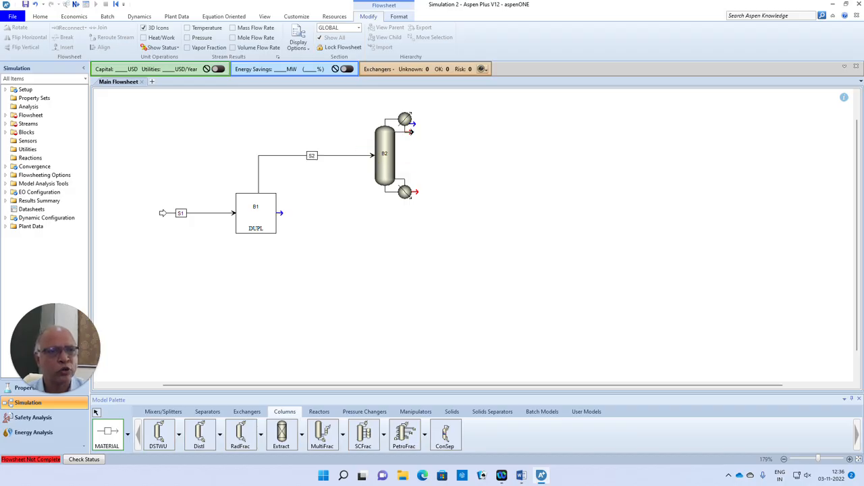
# Draw the distillate and bottoms product streams from the DSTWU column and finish inserting material streams
pyautogui.click(410, 131)
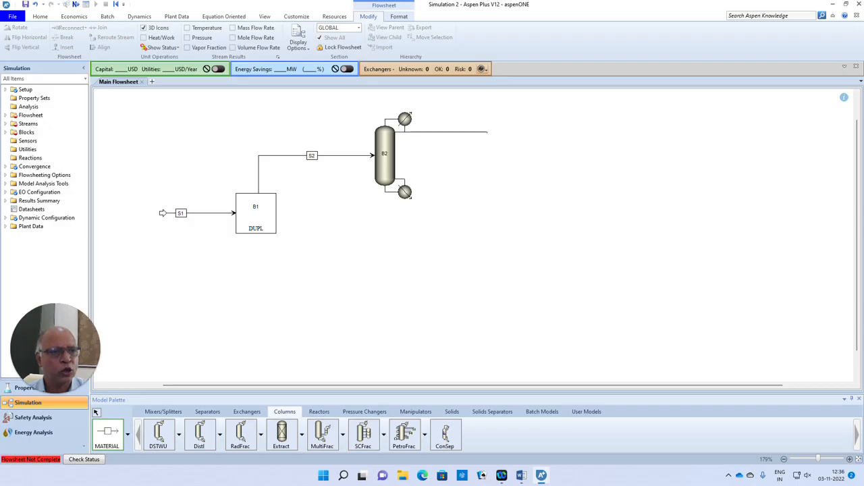
pyautogui.click(485, 133)
pyautogui.click(412, 191)
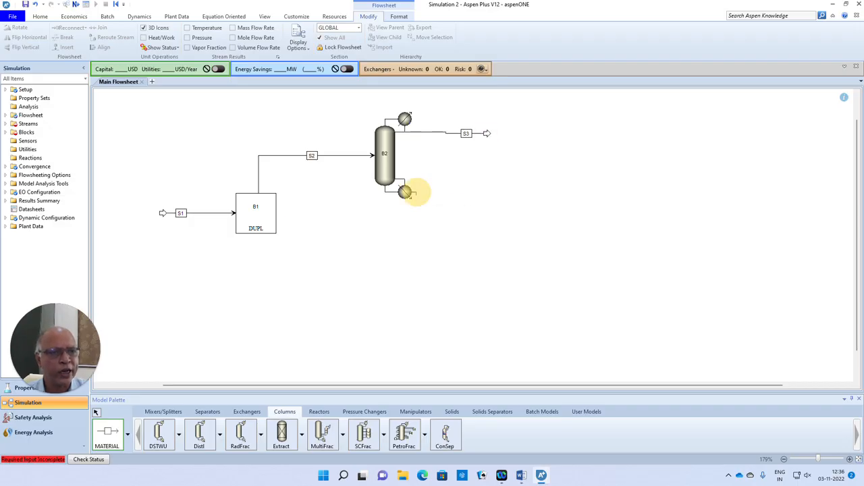
pyautogui.click(494, 191)
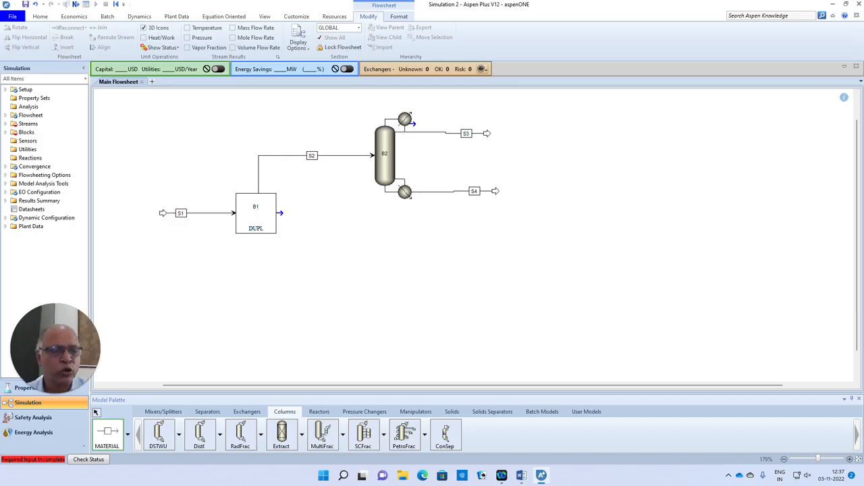
pyautogui.click(96, 413)
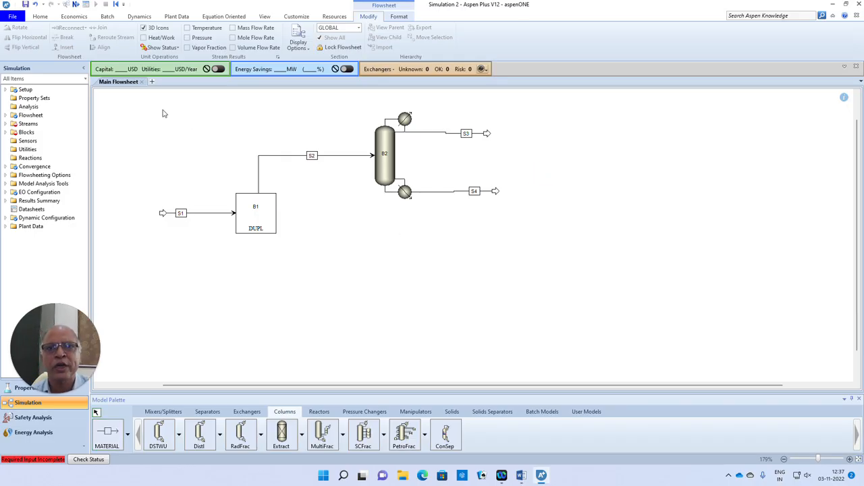
# Proceed to the input form of feed stream S1 and switch the unit set to SI
pyautogui.click(75, 5)
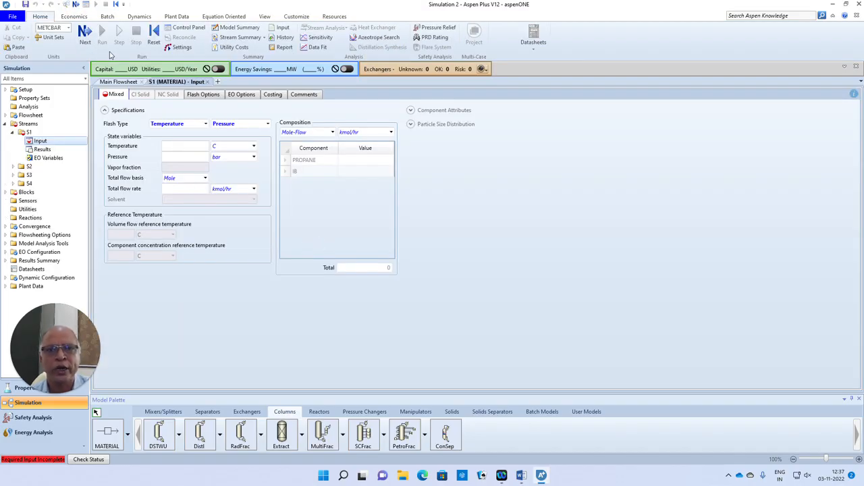
pyautogui.click(68, 28)
pyautogui.click(52, 73)
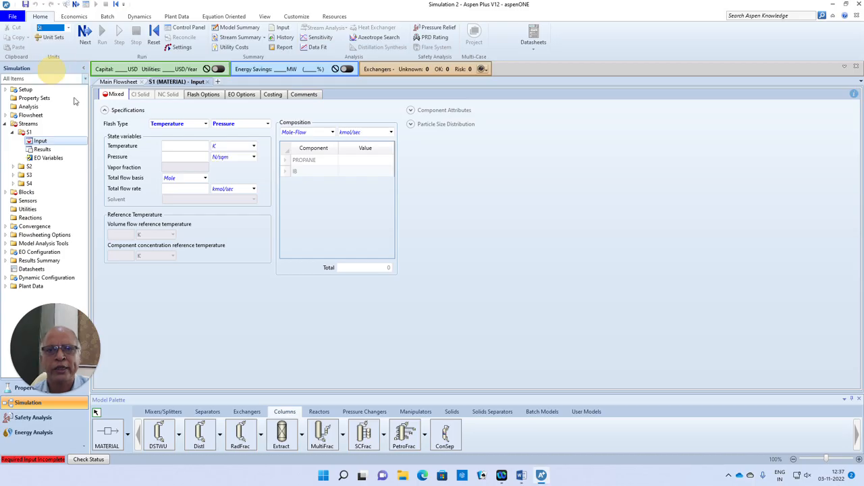
# Set the feed stream's temperature to 322 K and its pressure to 20 atm
pyautogui.click(200, 145)
pyautogui.write('3')
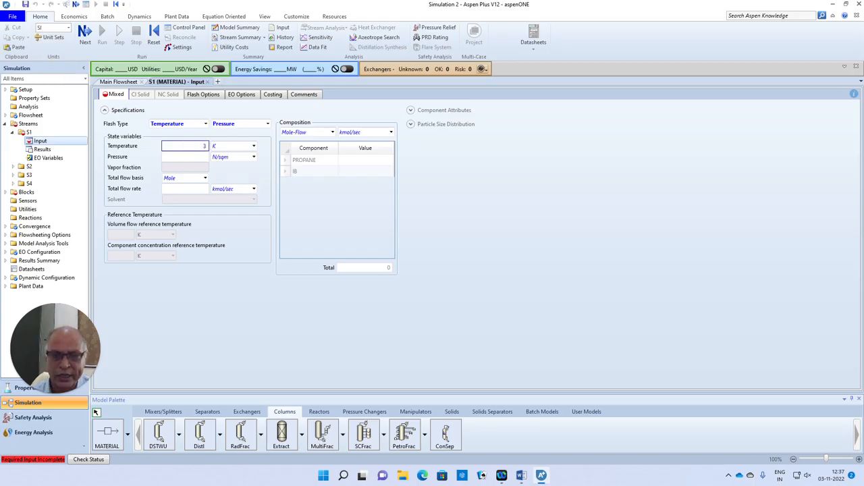
pyautogui.write('22')
pyautogui.click(202, 156)
pyautogui.write('2')
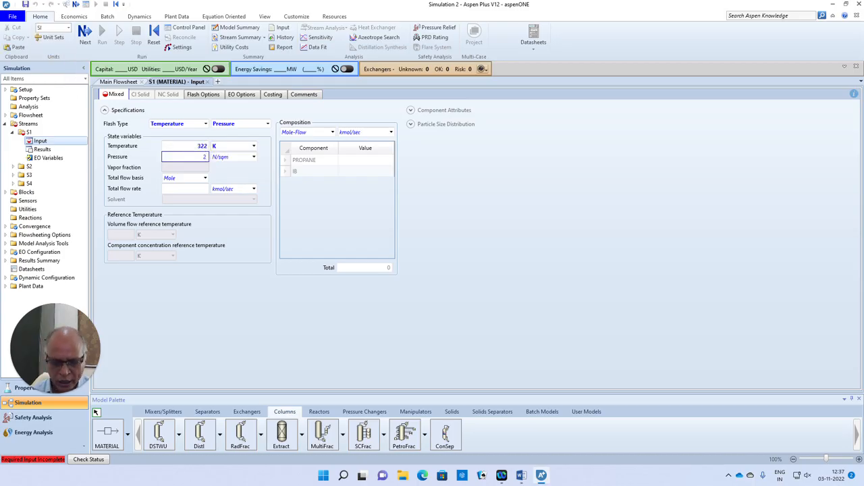
pyautogui.write('0')
pyautogui.click(253, 156)
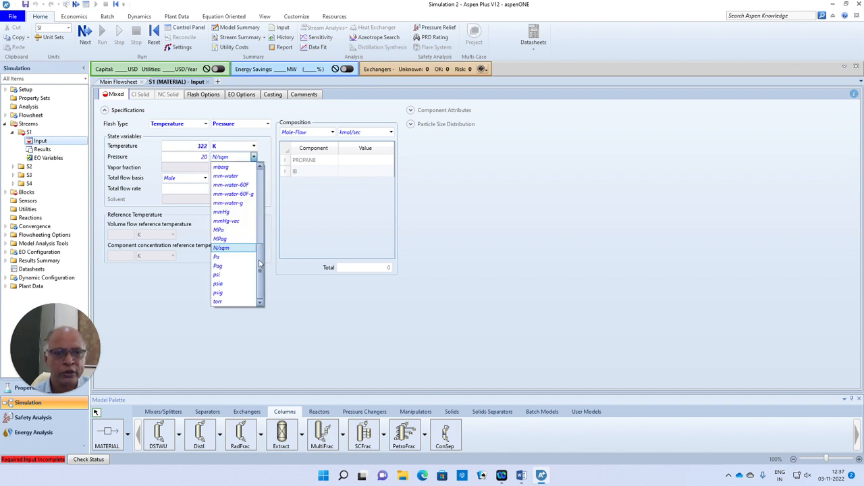
pyautogui.moveTo(259, 263); pyautogui.dragTo(260, 173)
pyautogui.click(219, 167)
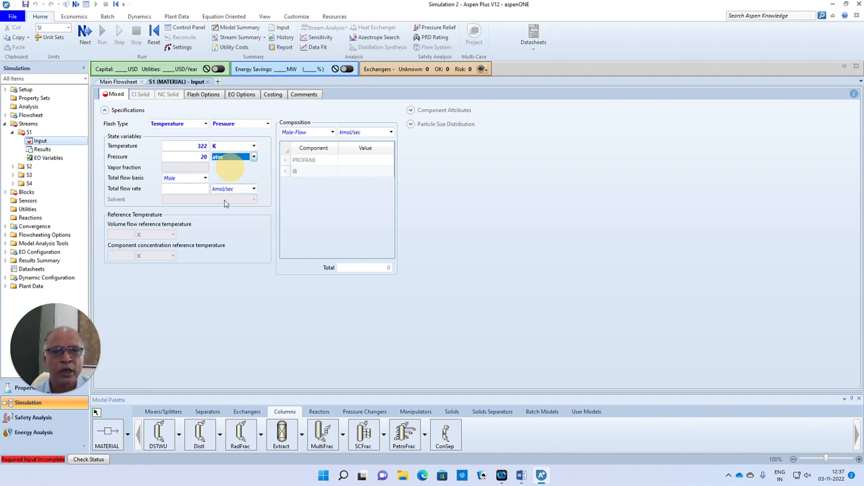
# Set the feed's total flow rate to 1 kmol/sec with mole fractions of 0.4 for PROPANE and 0.6 for IB
pyautogui.click(191, 189)
pyautogui.write('1')
pyautogui.click(331, 132)
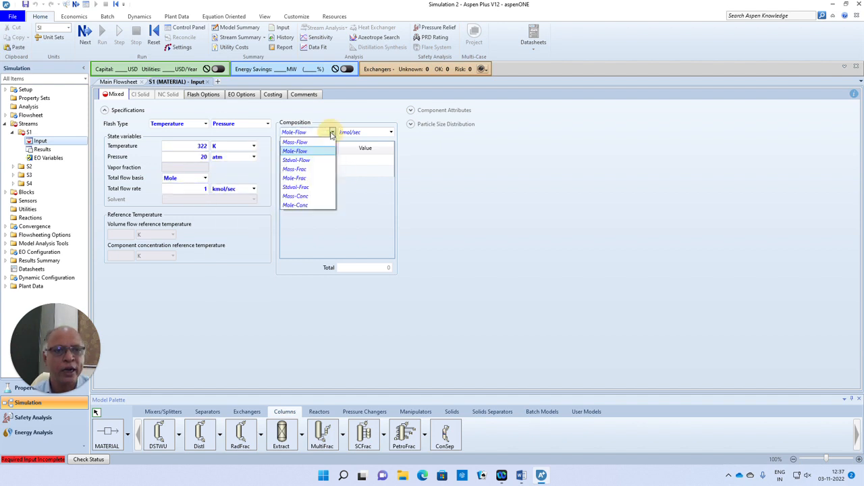
pyautogui.click(302, 178)
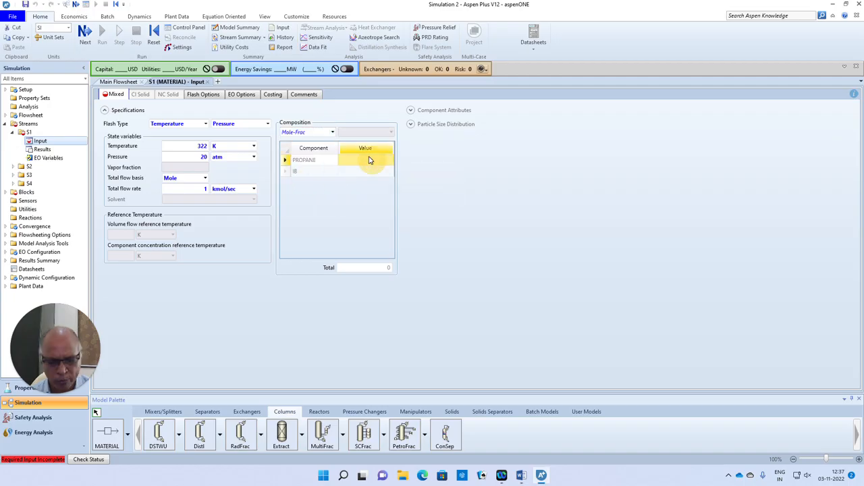
pyautogui.write('0.4')
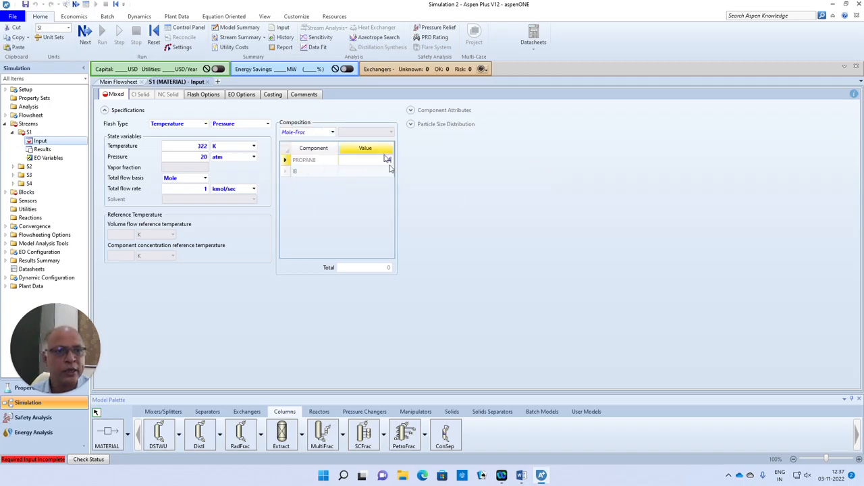
pyautogui.click(380, 173)
pyautogui.write('0')
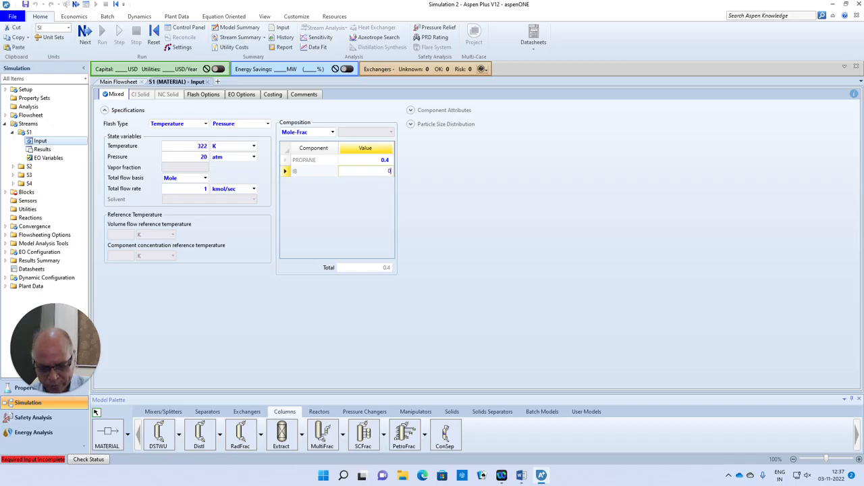
pyautogui.write('.6')
pyautogui.click(491, 269)
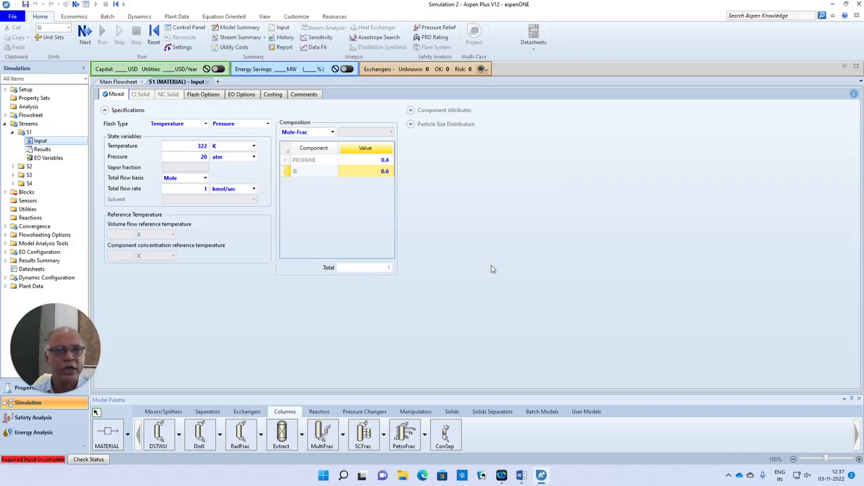
# Proceed to the DSTWU column's specifications and specify a reflux ratio of -1.2 instead of the number of stages
pyautogui.click(84, 34)
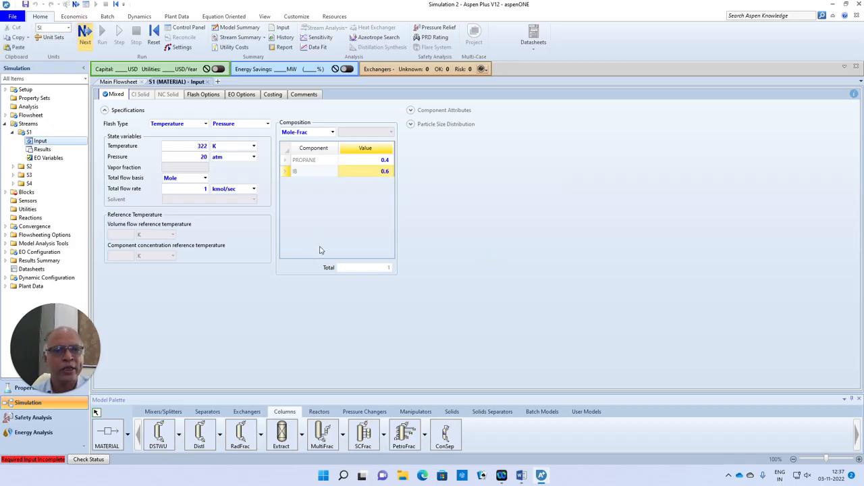
pyautogui.click(85, 35)
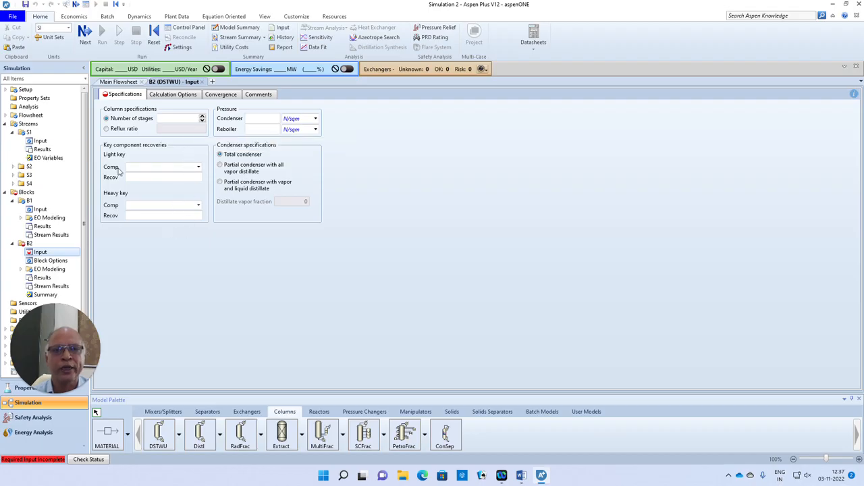
pyautogui.click(106, 128)
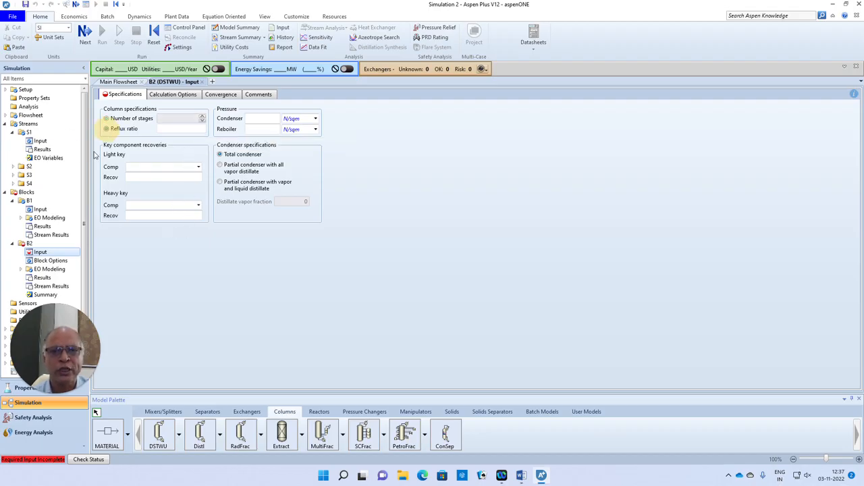
pyautogui.click(188, 129)
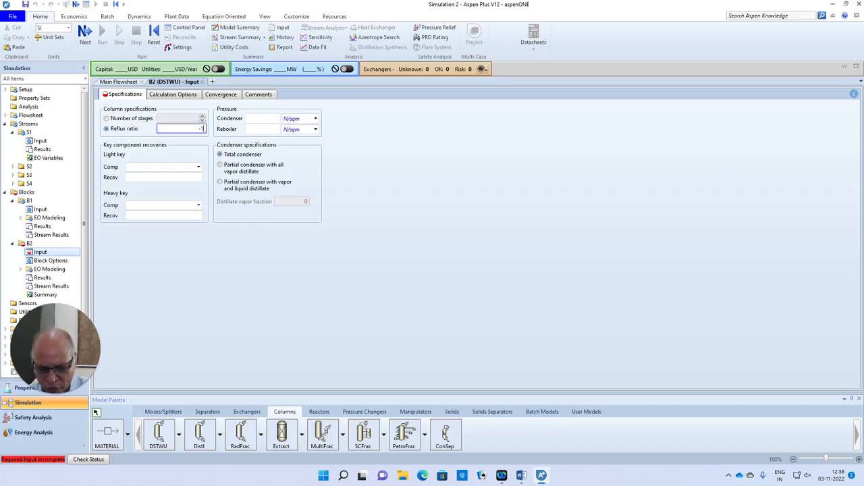
pyautogui.write('-1.2')
pyautogui.click(245, 245)
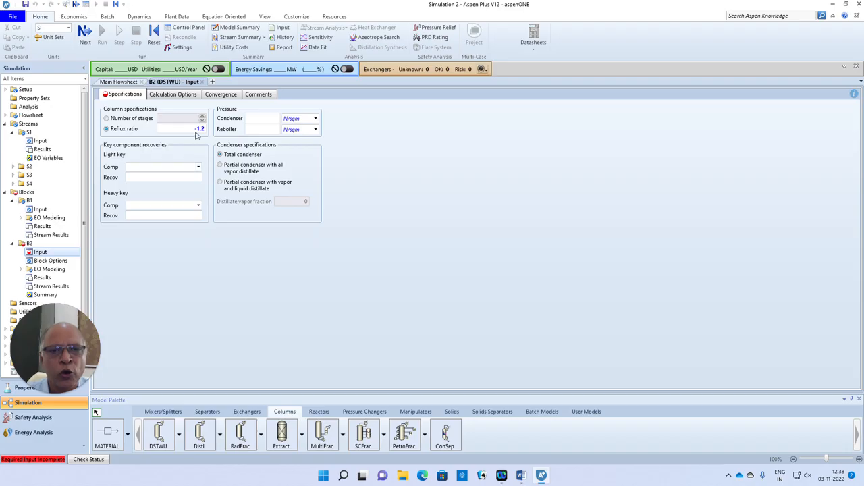
pyautogui.moveTo(202, 134)
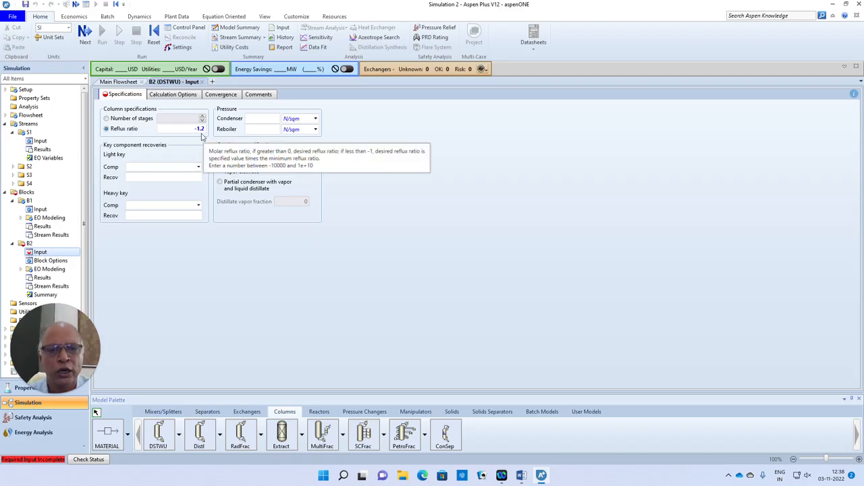
# Define PROPANE as the light key with a recovery of 0.95 and IB as the heavy key with a recovery of 0.04
pyautogui.click(198, 168)
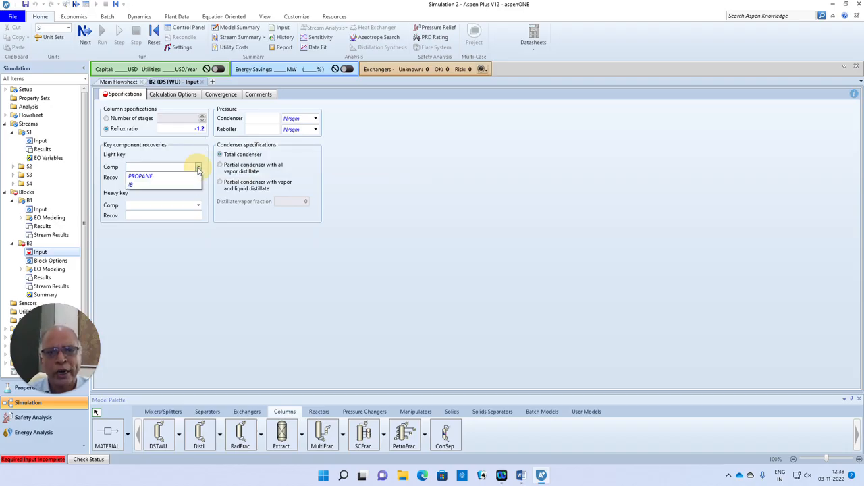
pyautogui.click(162, 177)
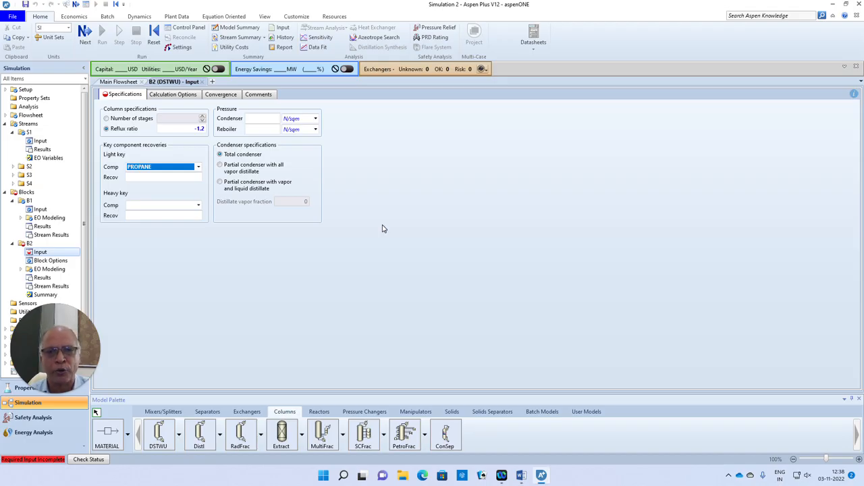
pyautogui.click(196, 178)
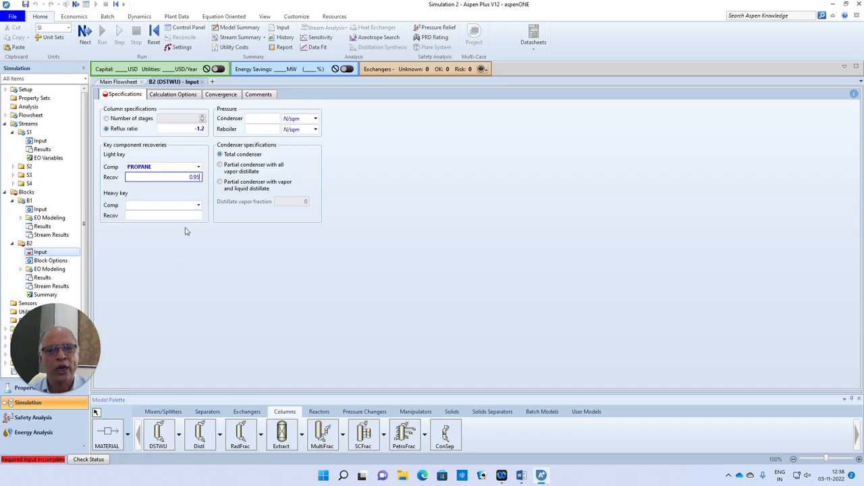
pyautogui.click(198, 206)
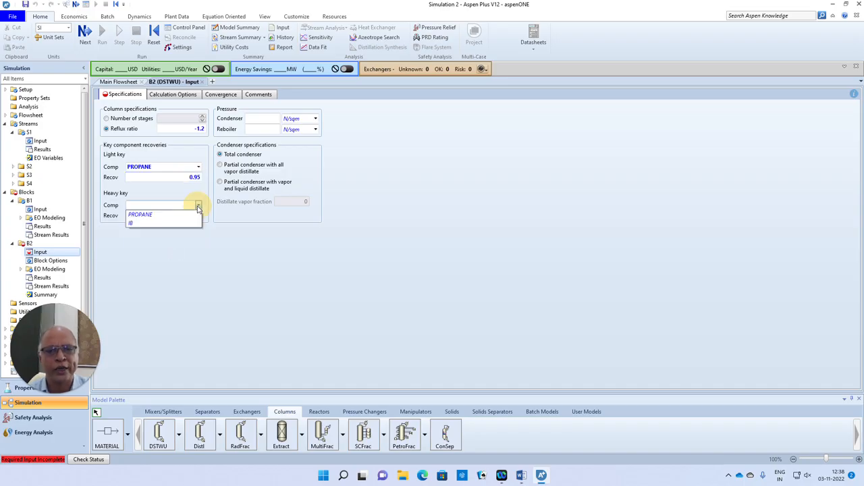
pyautogui.click(137, 224)
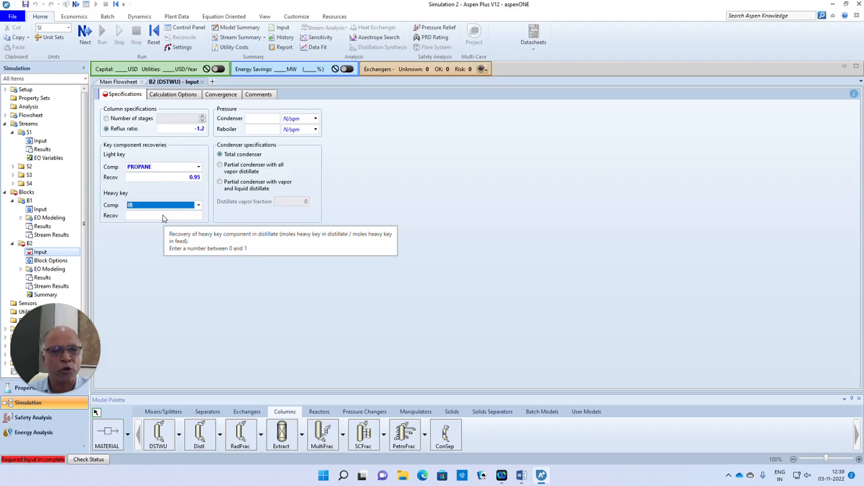
pyautogui.click(162, 216)
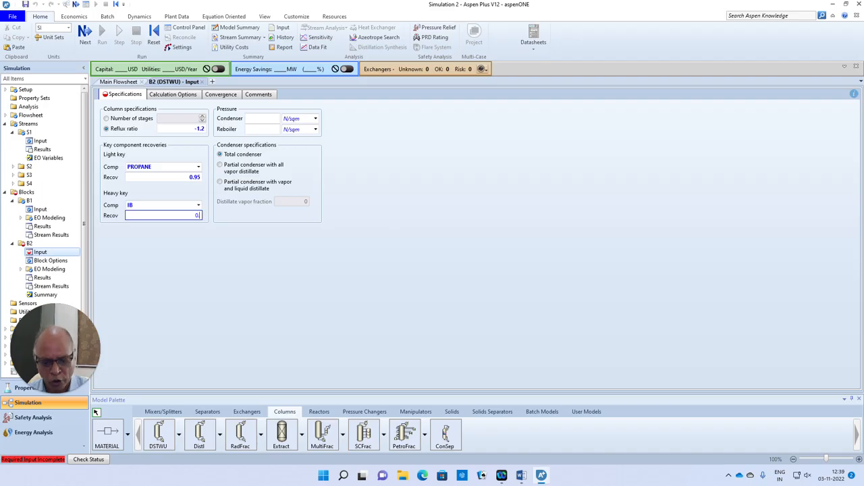
pyautogui.click(173, 304)
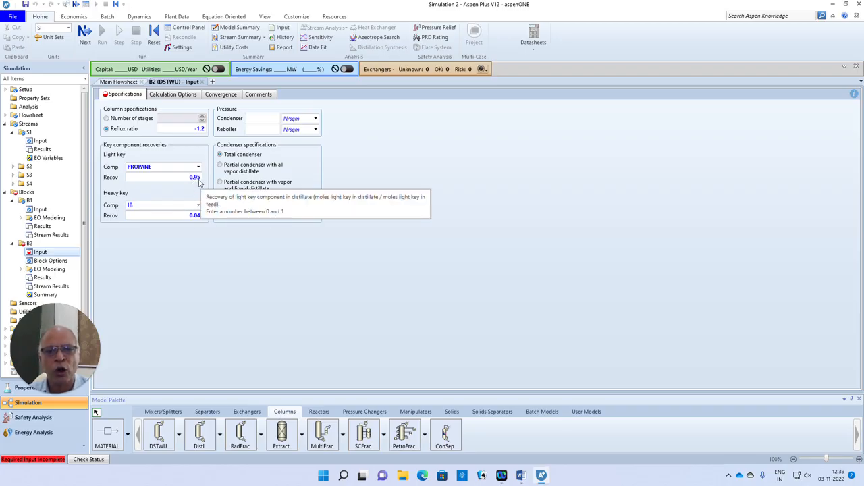
# Set both the condenser and reboiler pressures of the DSTWU column to 20 atm
pyautogui.click(271, 119)
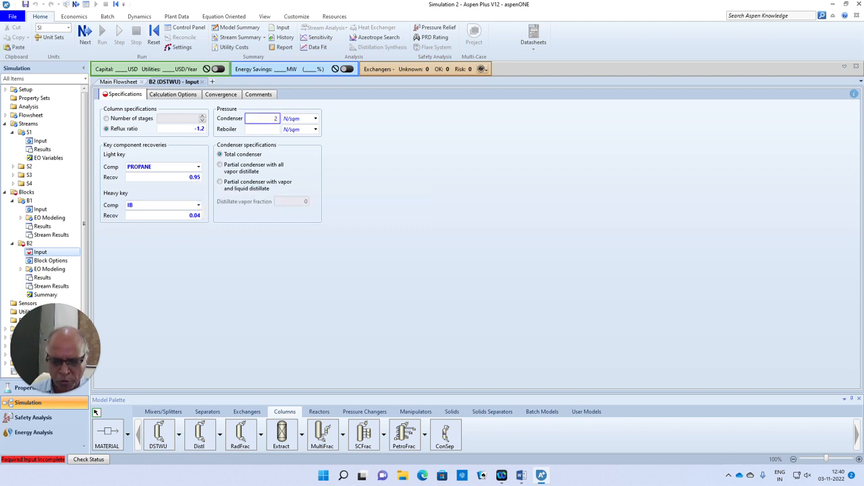
pyautogui.click(315, 118)
pyautogui.moveTo(333, 218); pyautogui.dragTo(332, 137)
pyautogui.click(293, 130)
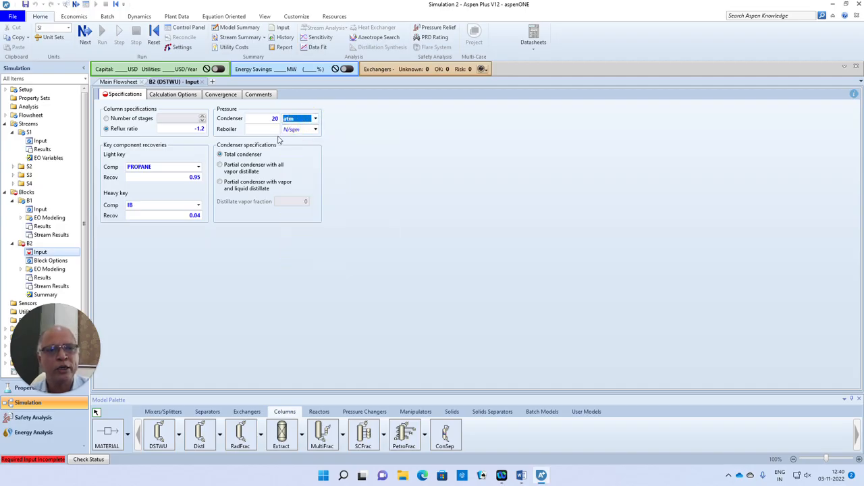
pyautogui.click(276, 129)
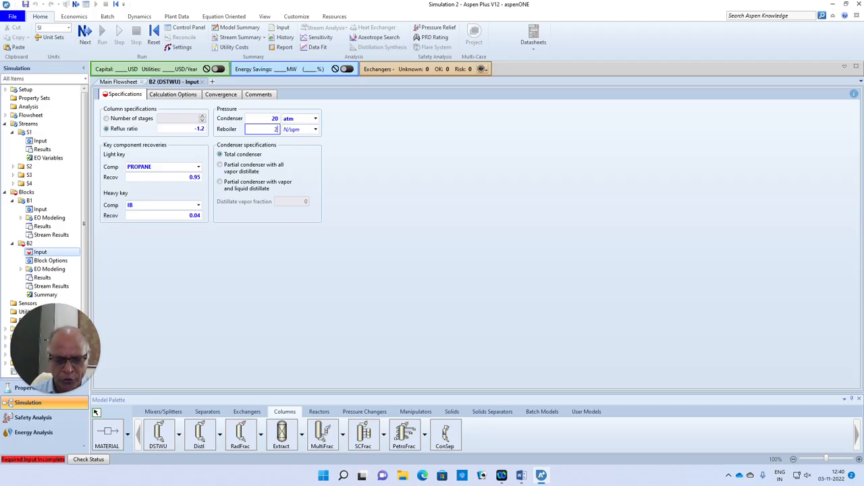
pyautogui.click(315, 129)
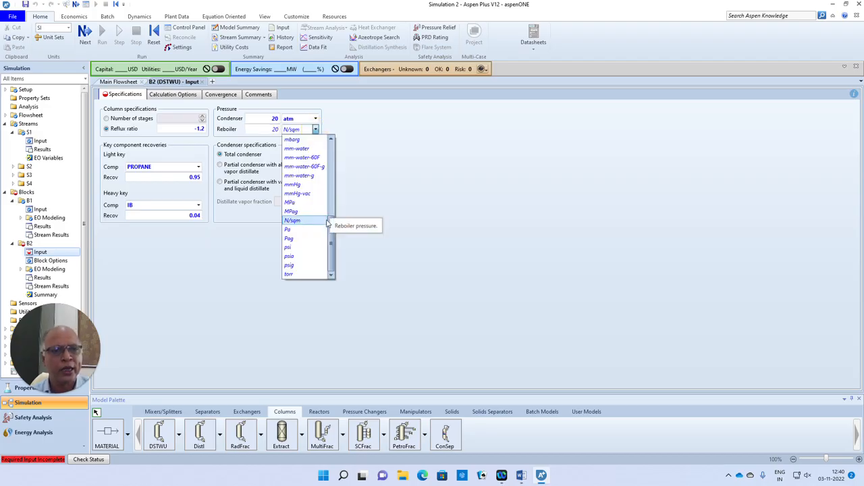
pyautogui.scroll(5, 329, 223)
pyautogui.click(293, 139)
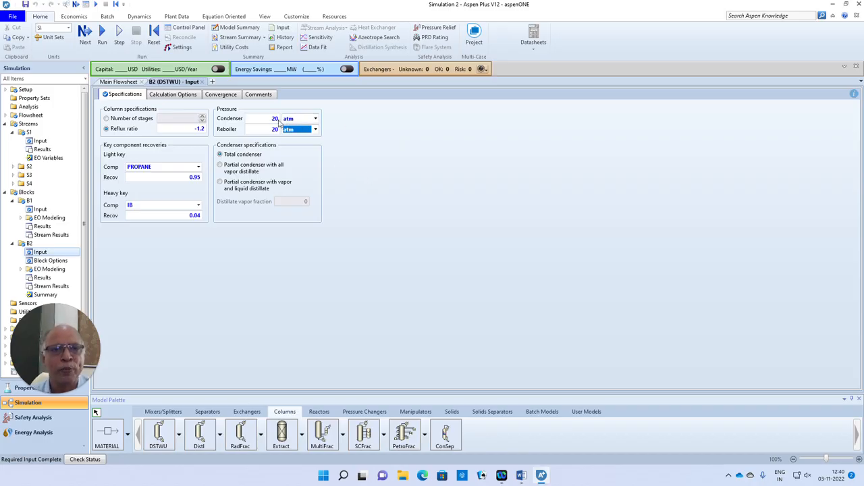
pyautogui.click(367, 220)
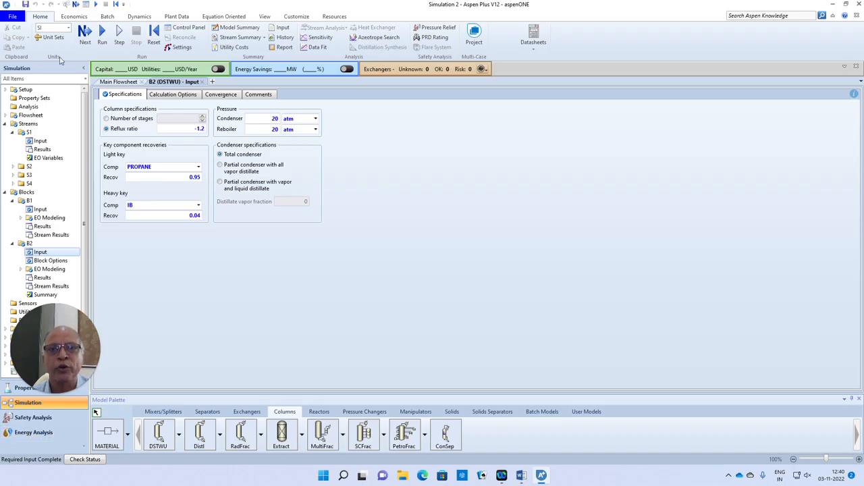
# Run the simulation with the completed feed and column inputs
pyautogui.click(85, 32)
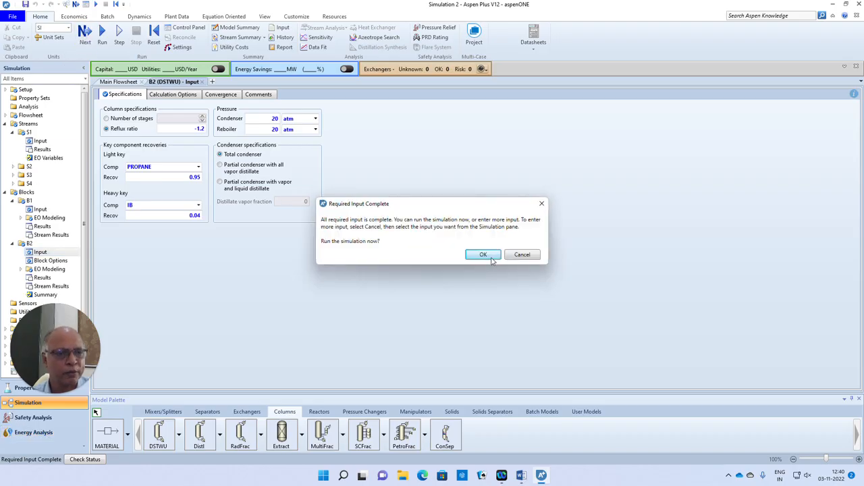
pyautogui.click(493, 260)
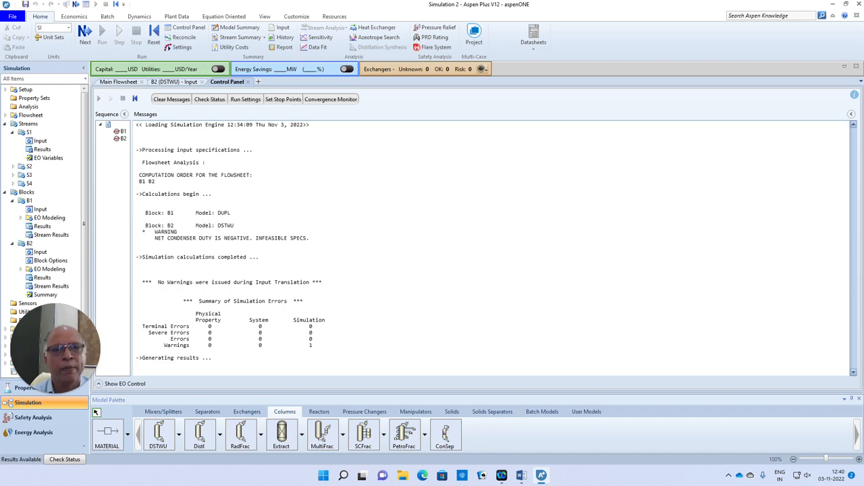
# Open the stream results summary and expand the mole flows to examine each component's flow in the product streams
pyautogui.click(246, 37)
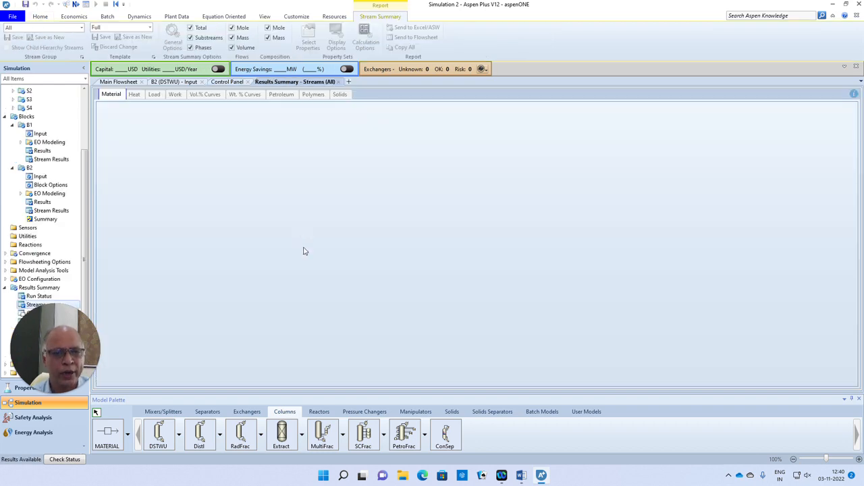
pyautogui.scroll(-3, 310, 230)
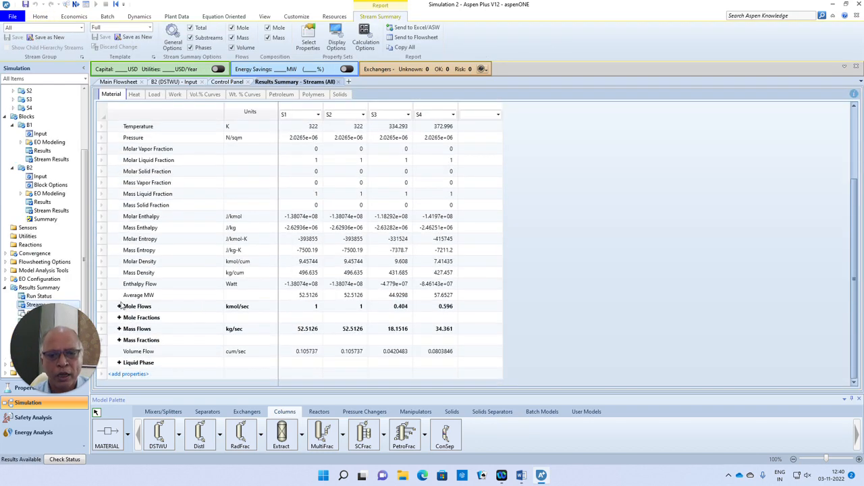
pyautogui.click(119, 307)
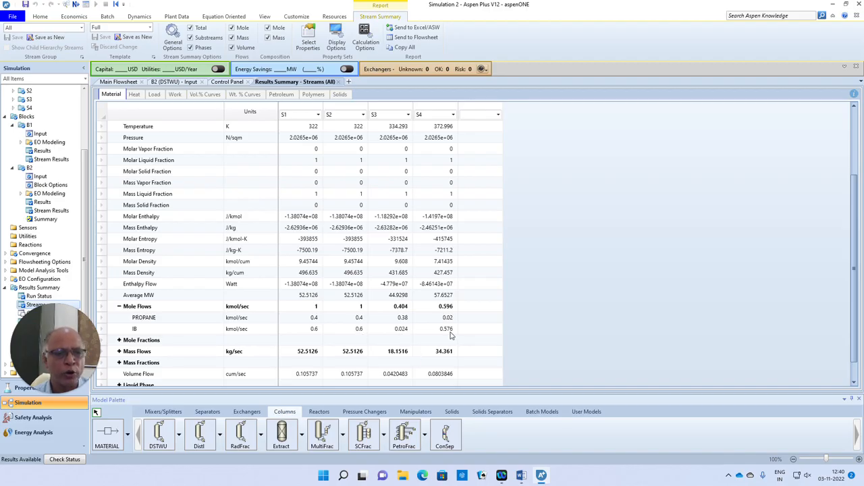
# Expand the mole fractions in the stream results to examine the product compositions
pyautogui.click(119, 339)
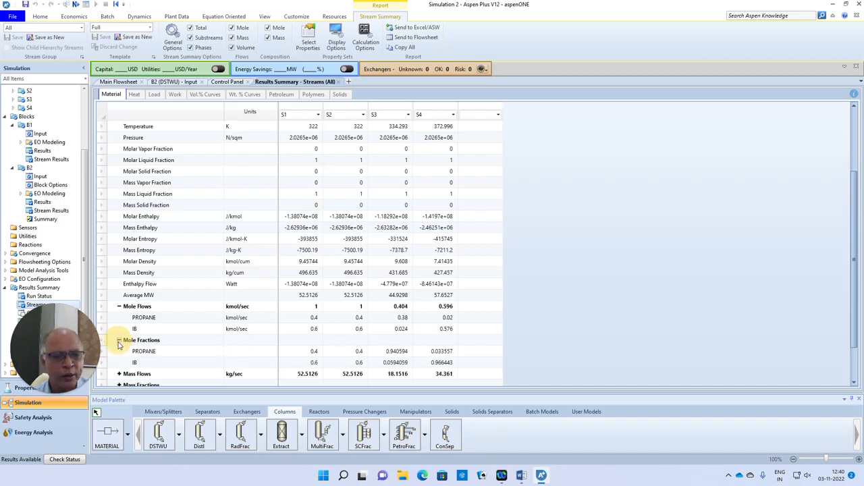
pyautogui.scroll(-1, 308, 342)
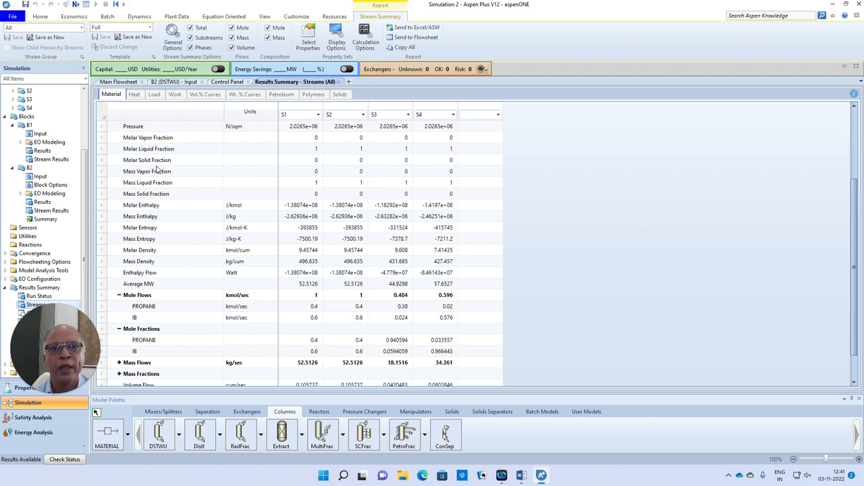
# Open the results of column B2 from the flowsheet to examine its reflux ratios, number of stages and feed stage
pyautogui.click(122, 82)
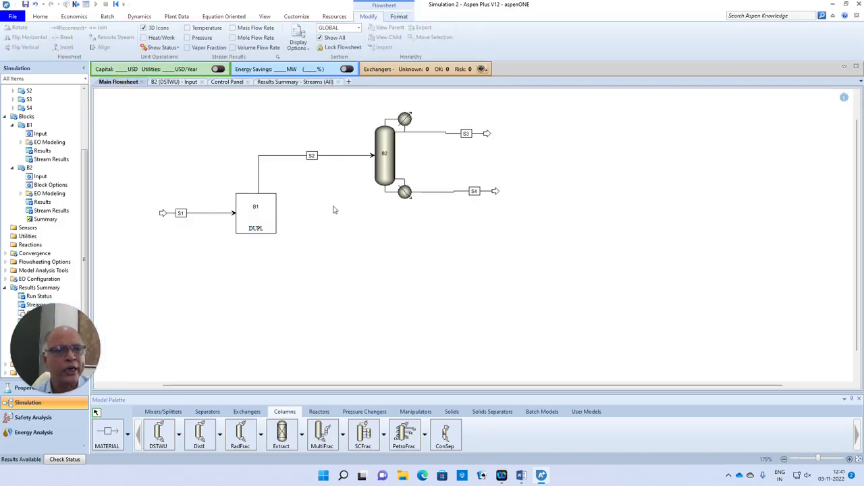
pyautogui.click(386, 166)
pyautogui.rightClick(385, 166)
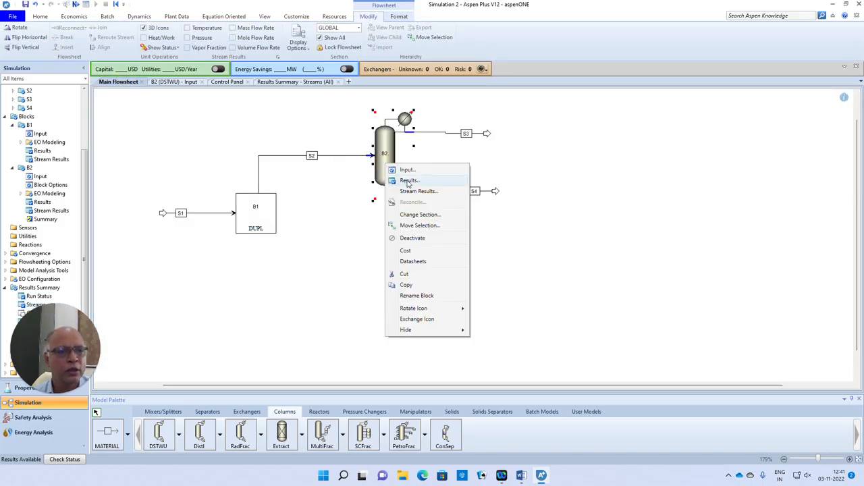
pyautogui.click(408, 181)
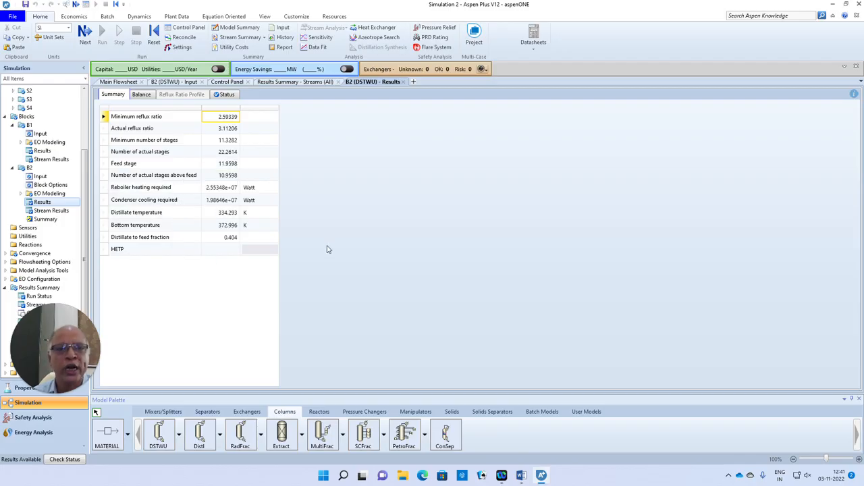
# Close the column results, stream results, control panel and B2 input pages, leaving only the main flowsheet open
pyautogui.click(403, 82)
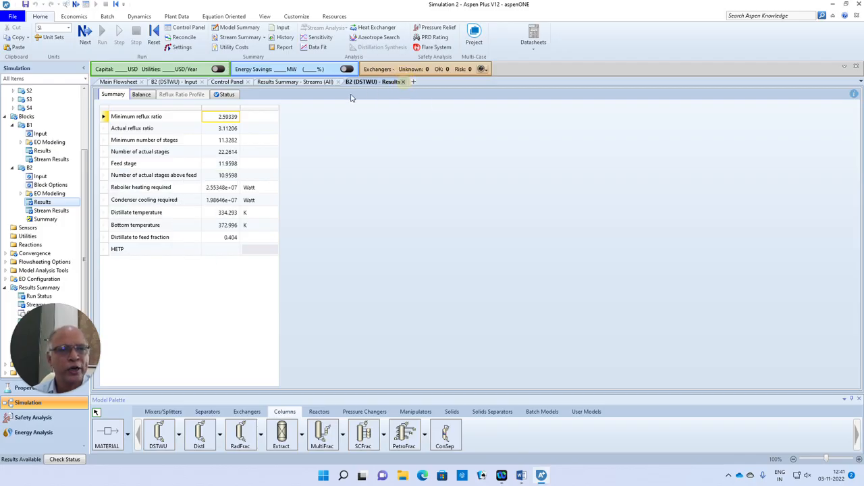
pyautogui.click(339, 82)
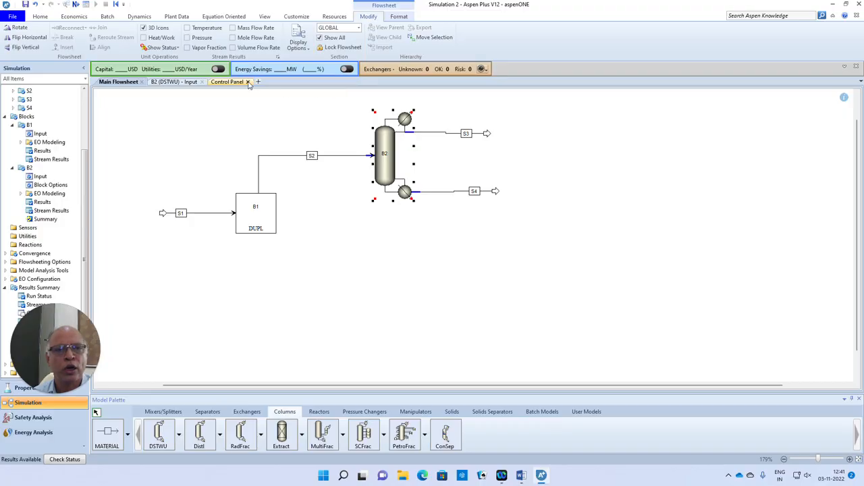
pyautogui.click(247, 82)
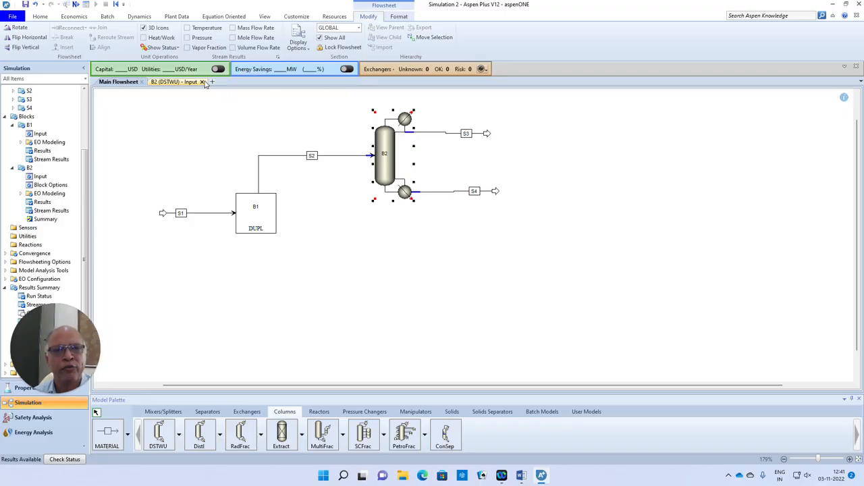
pyautogui.click(202, 82)
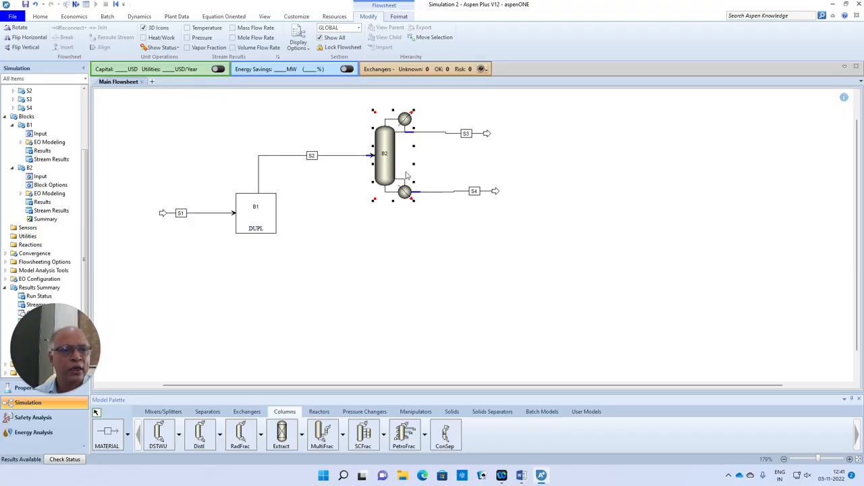
# Set the reflux ratio of column B2 to 2.6 and run the simulation
pyautogui.doubleClick(388, 145)
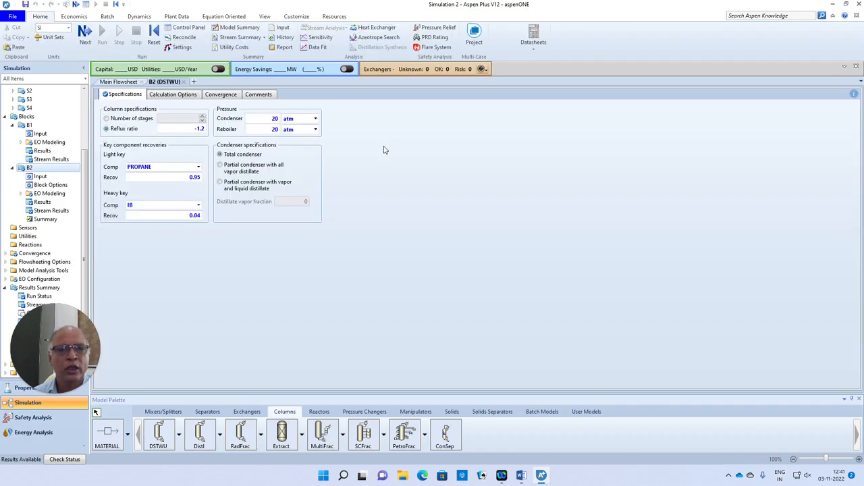
pyautogui.click(195, 130)
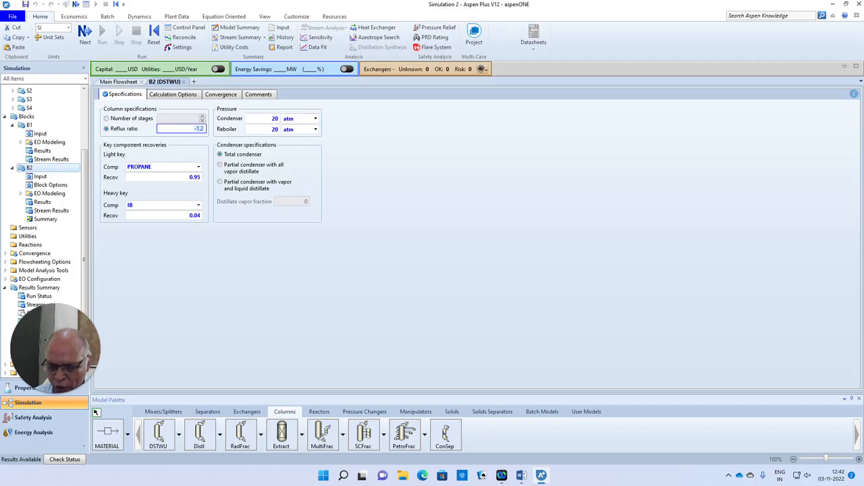
pyautogui.write('2.6')
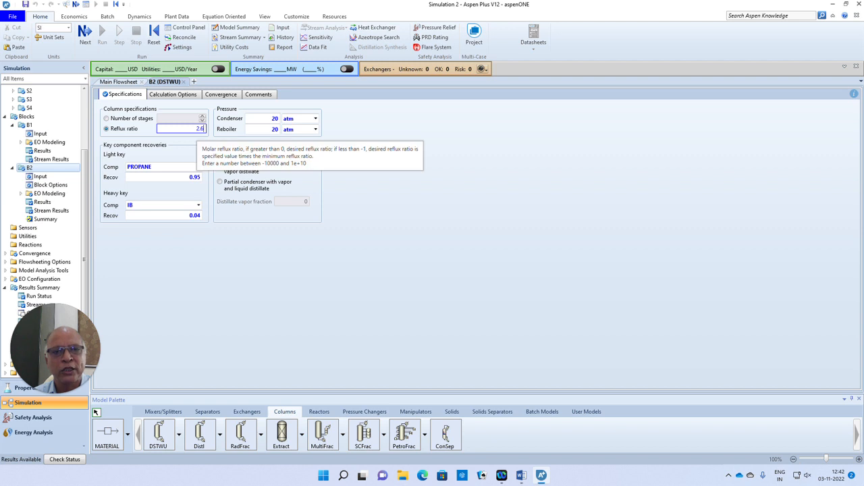
pyautogui.click(360, 232)
pyautogui.click(85, 33)
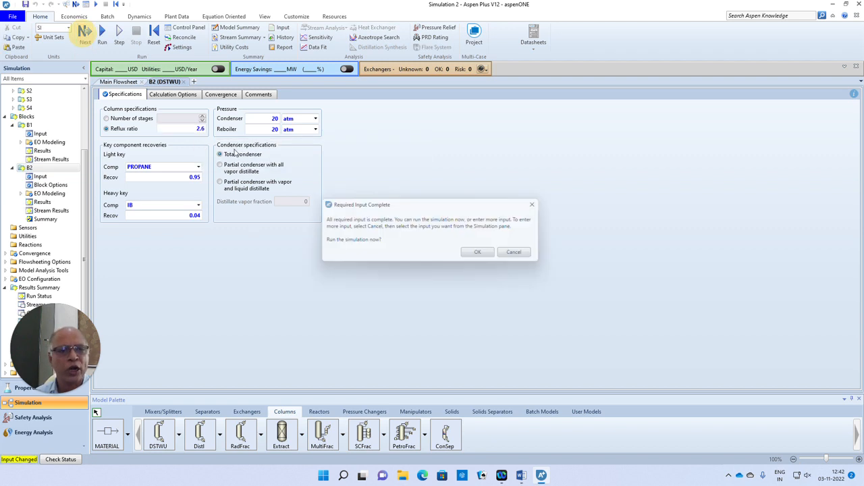
pyautogui.click(473, 257)
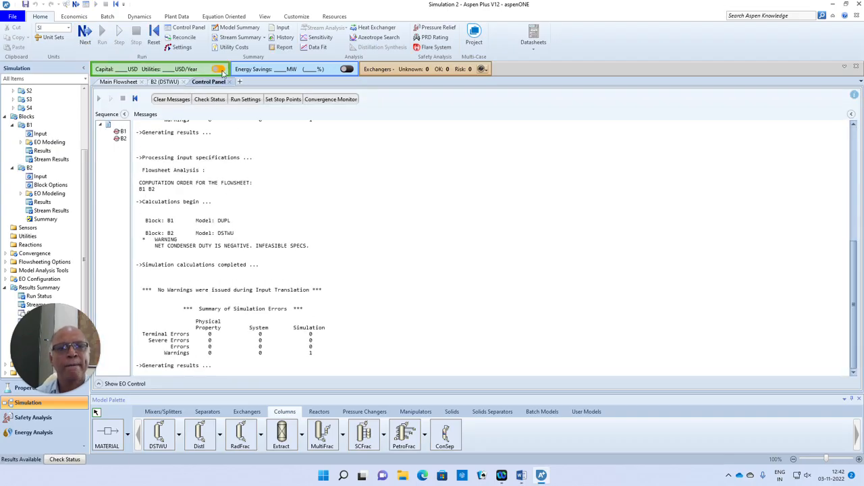
# Open the B2 column results to examine the number of actual stages at the 2.6 reflux ratio
pyautogui.click(123, 82)
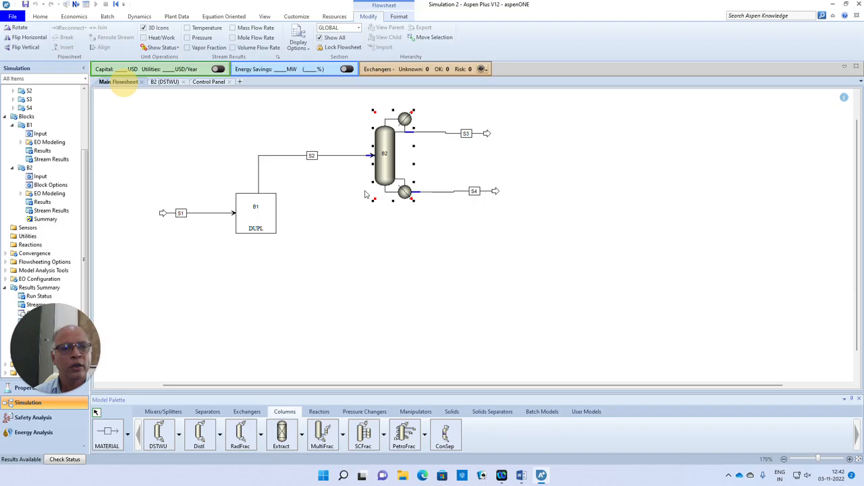
pyautogui.rightClick(382, 141)
pyautogui.click(405, 154)
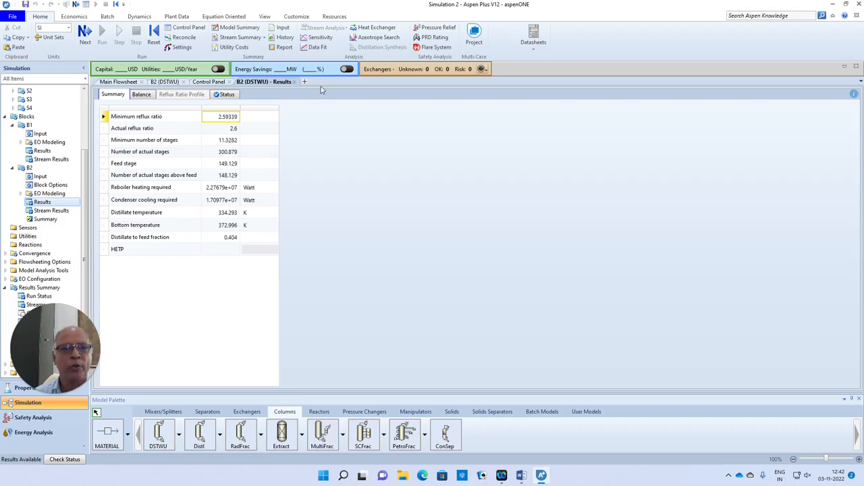
# Set the reflux ratio of column B2 to 260 and rerun the simulation
pyautogui.click(120, 83)
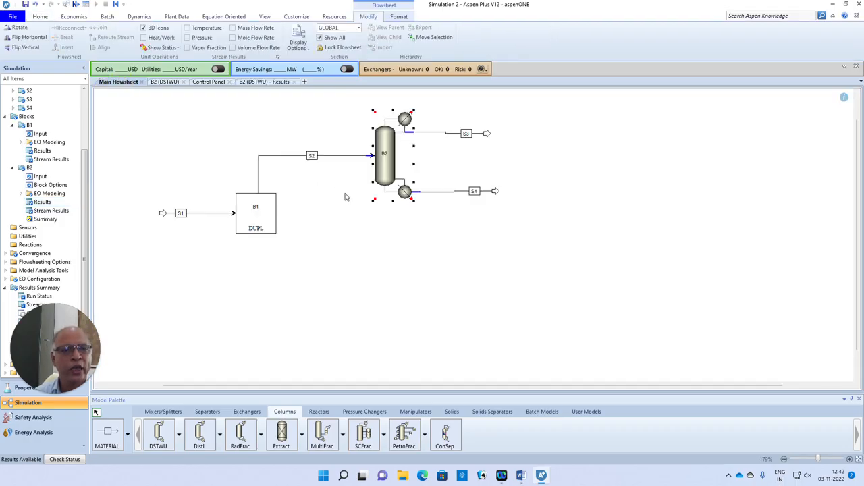
pyautogui.doubleClick(384, 165)
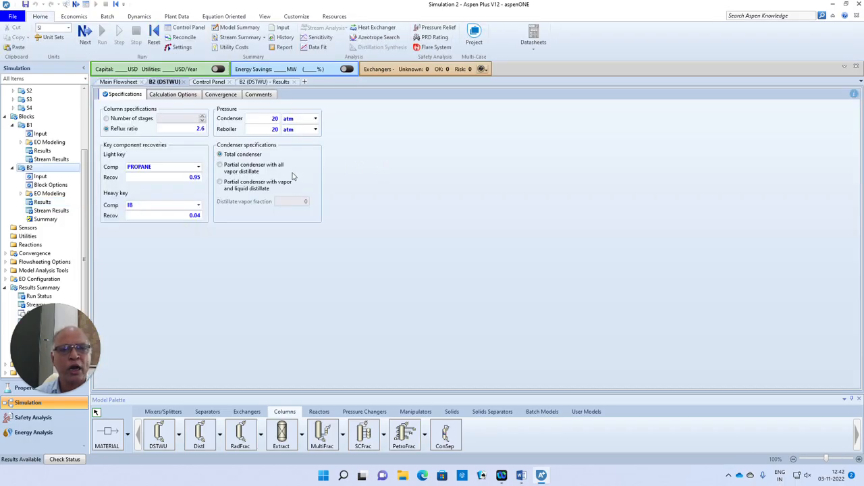
pyautogui.click(201, 130)
pyautogui.write('2')
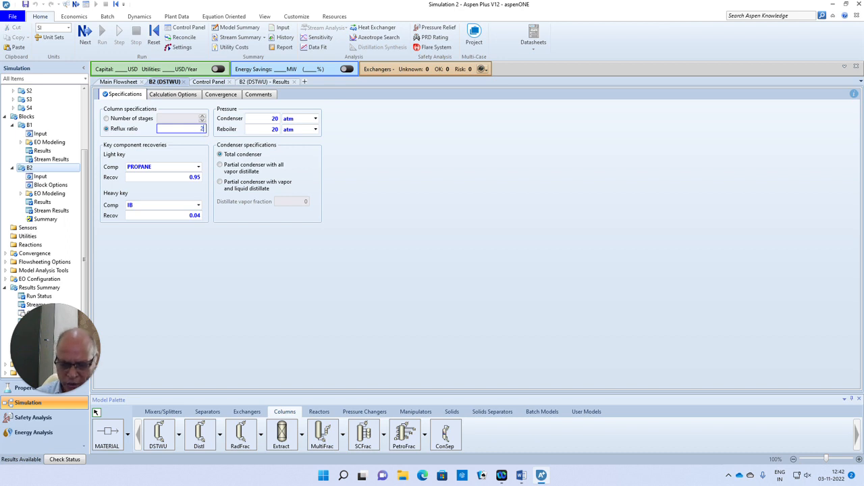
pyautogui.write('60')
pyautogui.click(305, 236)
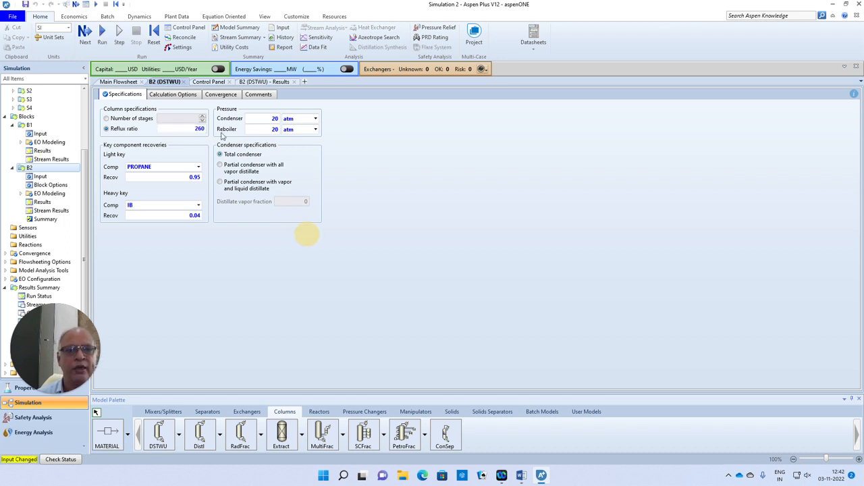
pyautogui.click(85, 33)
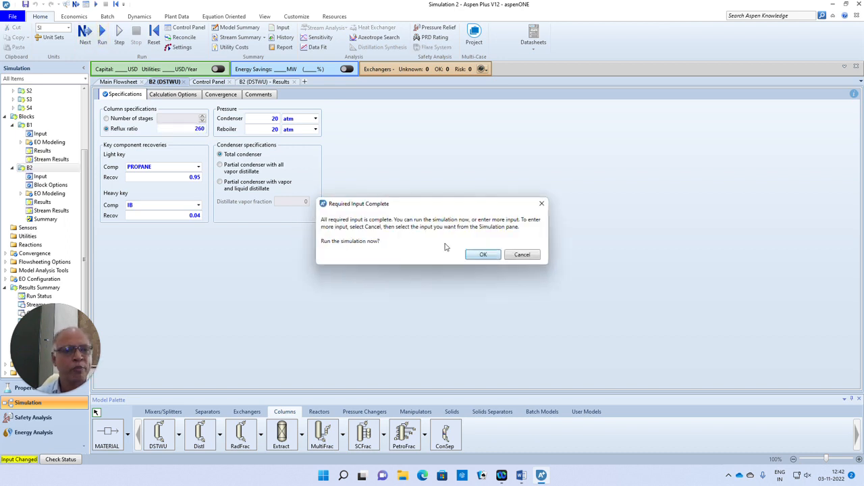
pyautogui.click(487, 255)
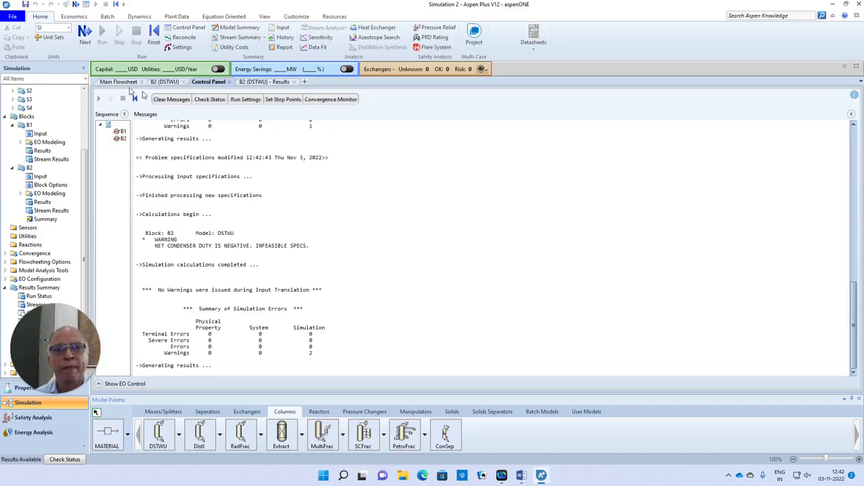
# Open the B2 column results to compare actual and minimum stages at the 260 reflux ratio
pyautogui.click(115, 81)
pyautogui.rightClick(385, 169)
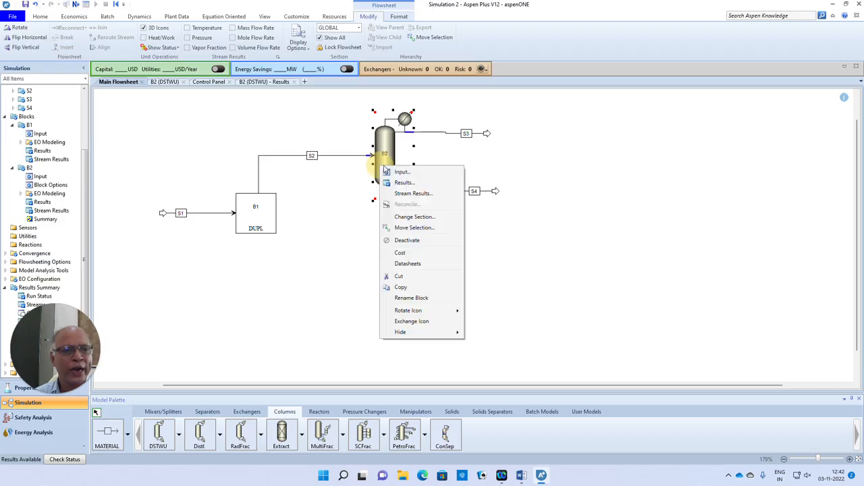
pyautogui.click(408, 183)
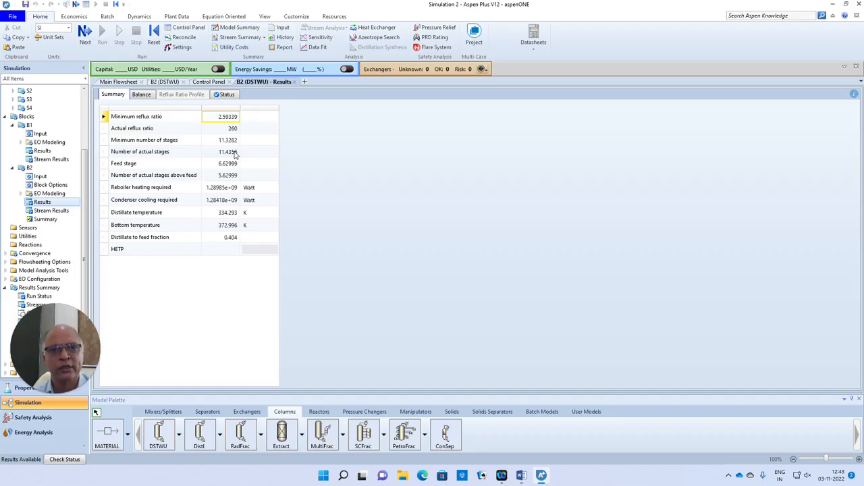
# Set the reflux ratio of column B2 to 3 in its specifications
pyautogui.click(119, 82)
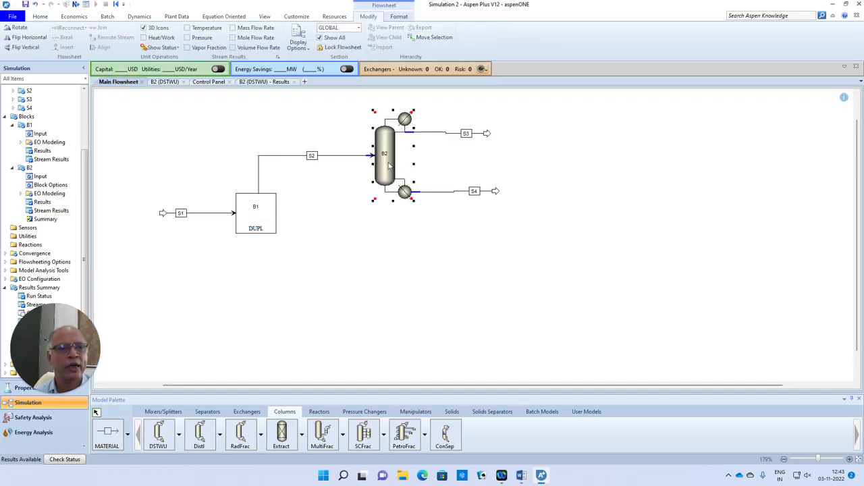
pyautogui.doubleClick(389, 166)
pyautogui.click(183, 128)
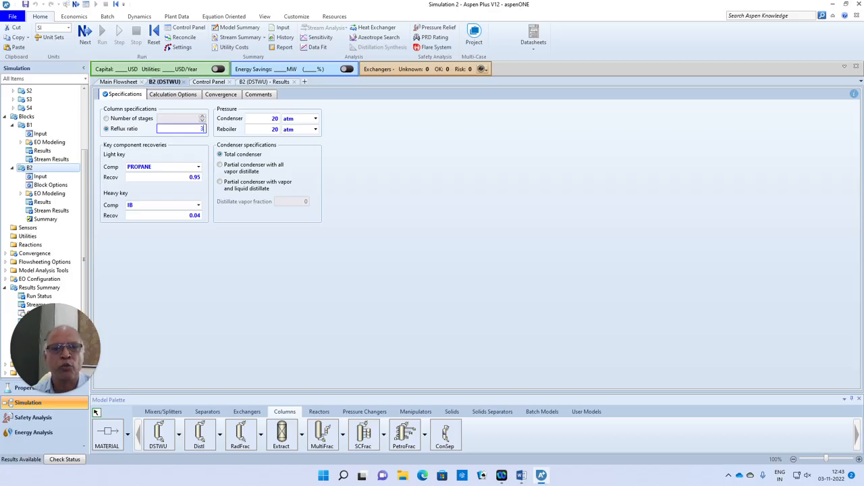
pyautogui.write('3')
pyautogui.click(432, 206)
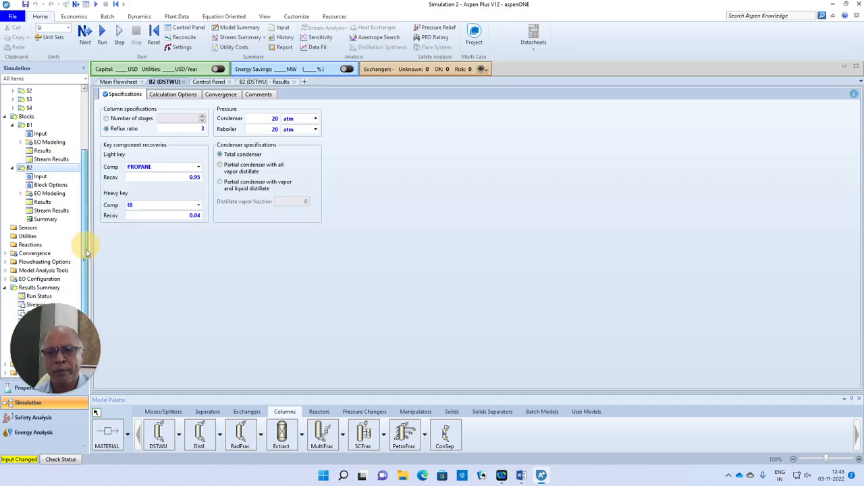
# Create a new sensitivity analysis with the ID S-1 in the model analysis tools
pyautogui.click(6, 270)
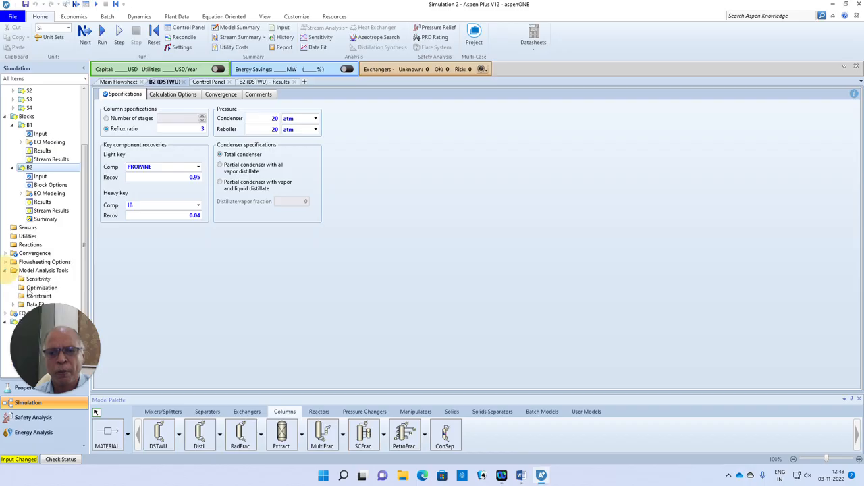
pyautogui.click(38, 279)
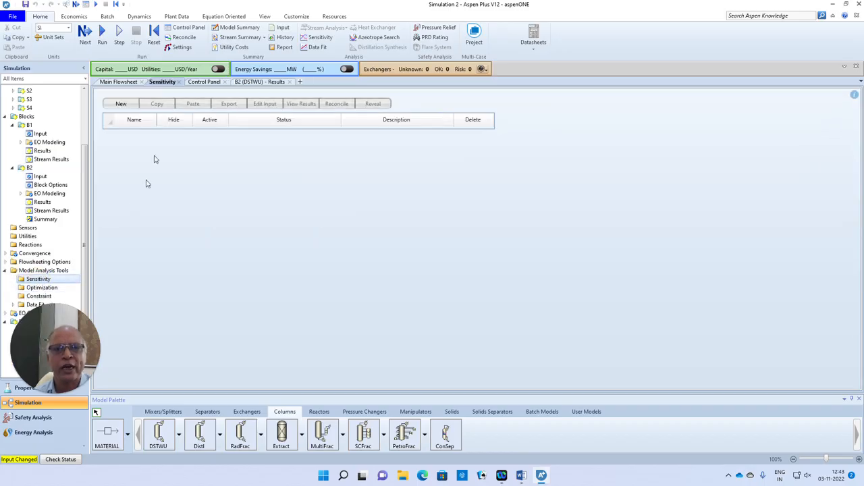
pyautogui.click(122, 105)
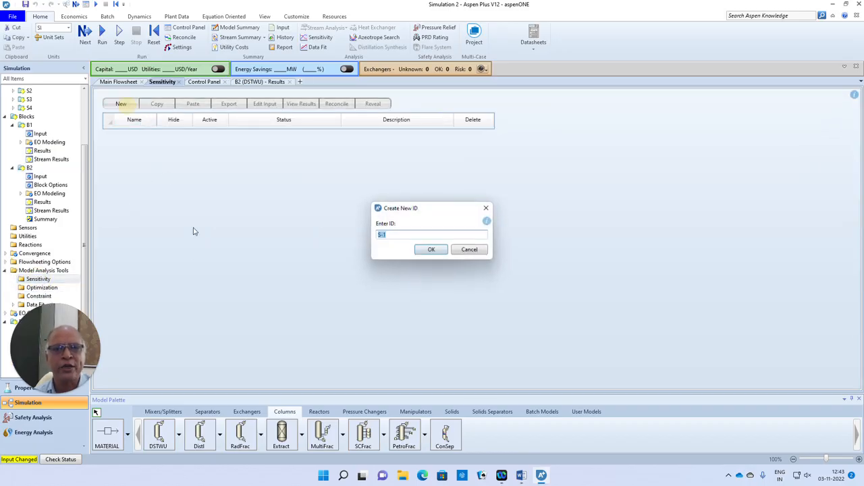
pyautogui.click(432, 249)
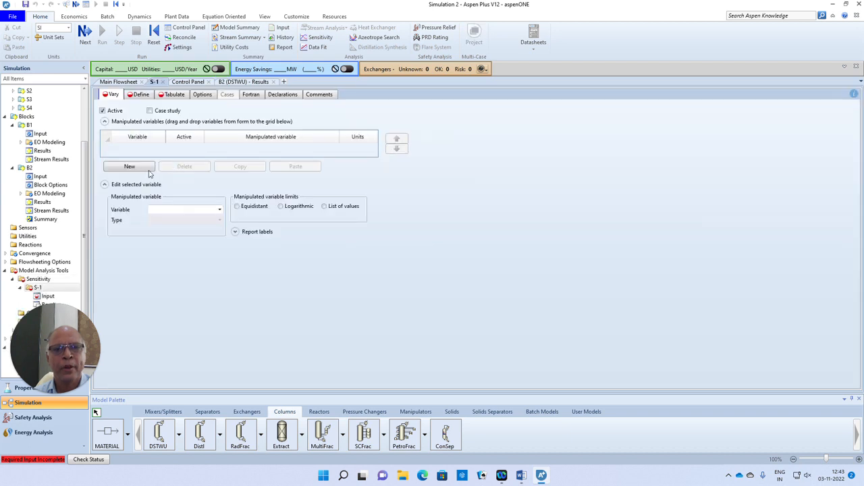
# Add a manipulated variable to S-1 of type Block-Var, using the reflux ratio variable RR of block B2
pyautogui.click(220, 209)
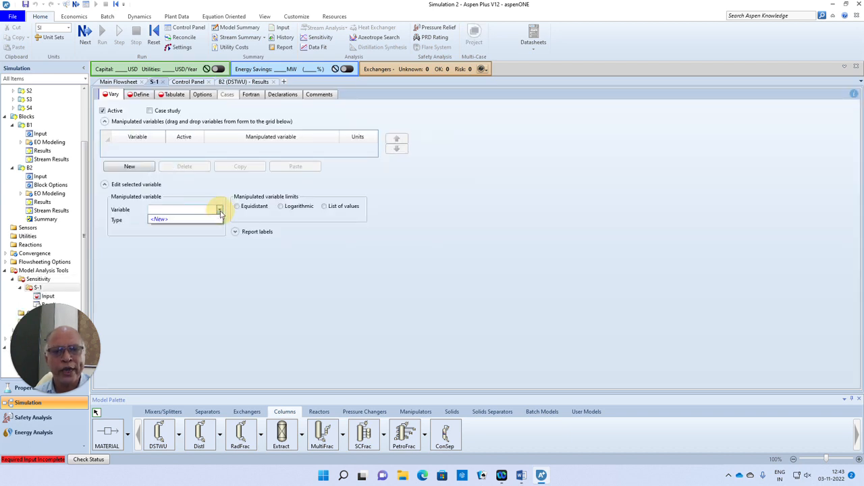
pyautogui.click(217, 221)
pyautogui.click(219, 220)
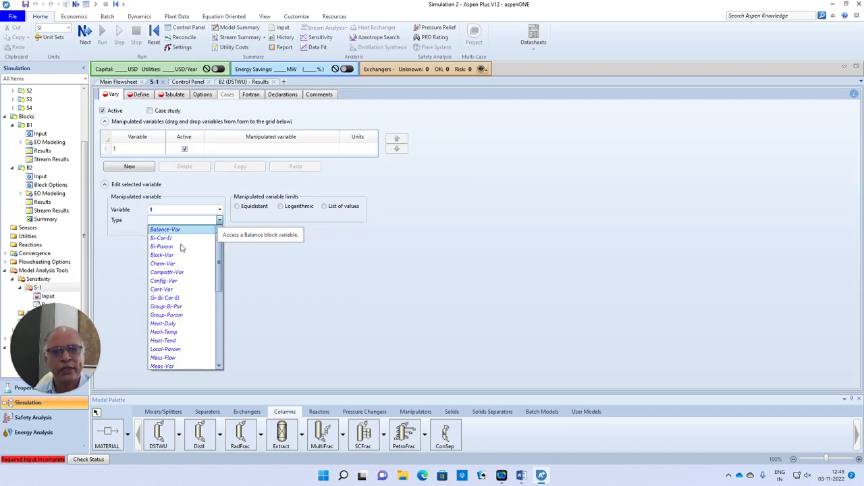
pyautogui.click(164, 255)
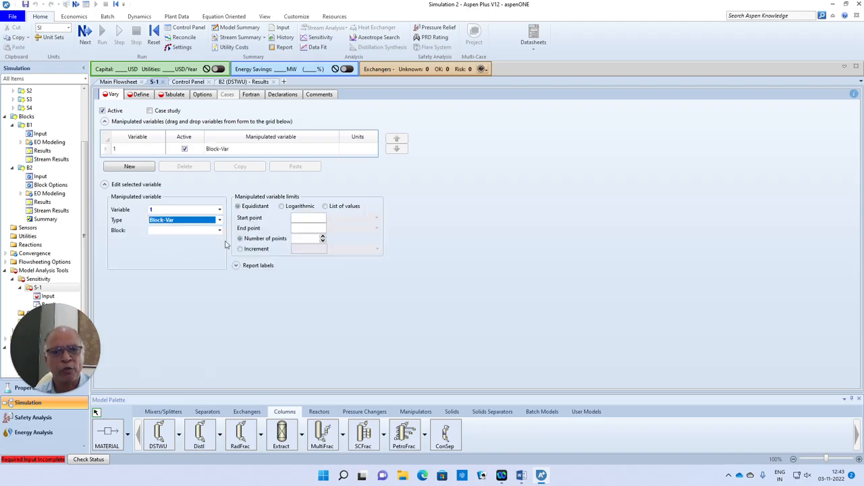
pyautogui.click(220, 230)
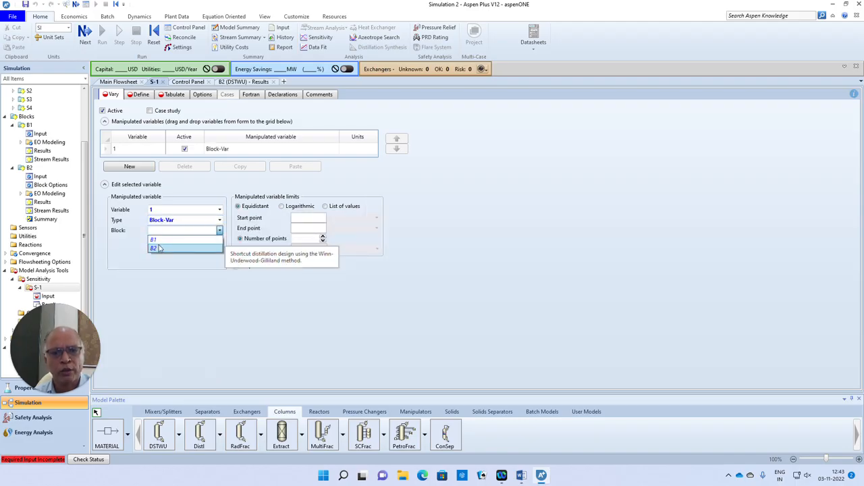
pyautogui.click(211, 248)
pyautogui.click(208, 241)
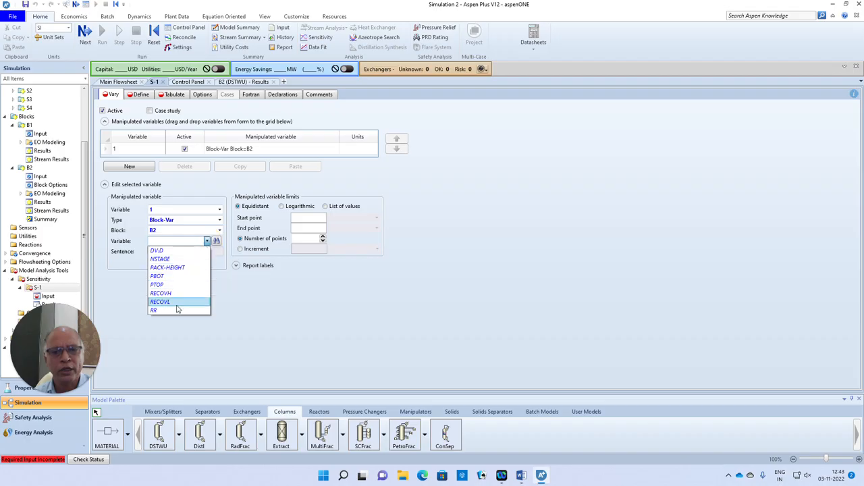
pyautogui.click(169, 308)
# Set the manipulated variable's equidistant limits to start at 3 and end at 30 with an increment of 1
pyautogui.click(308, 218)
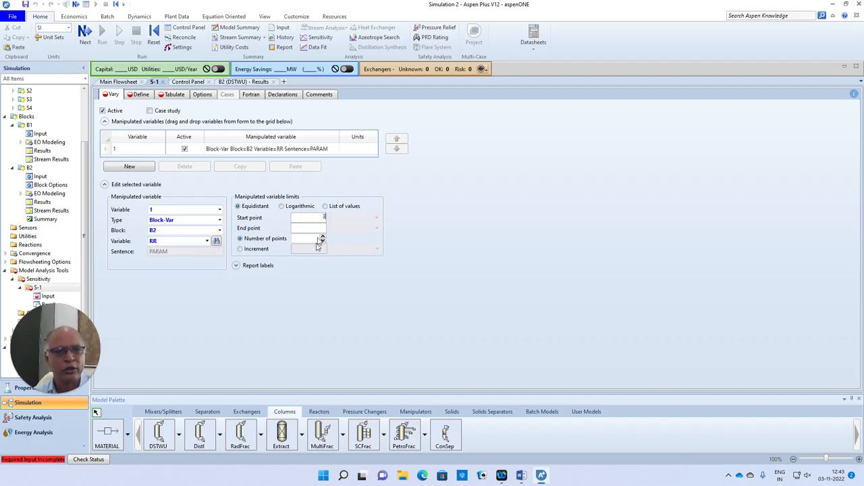
pyautogui.click(318, 227)
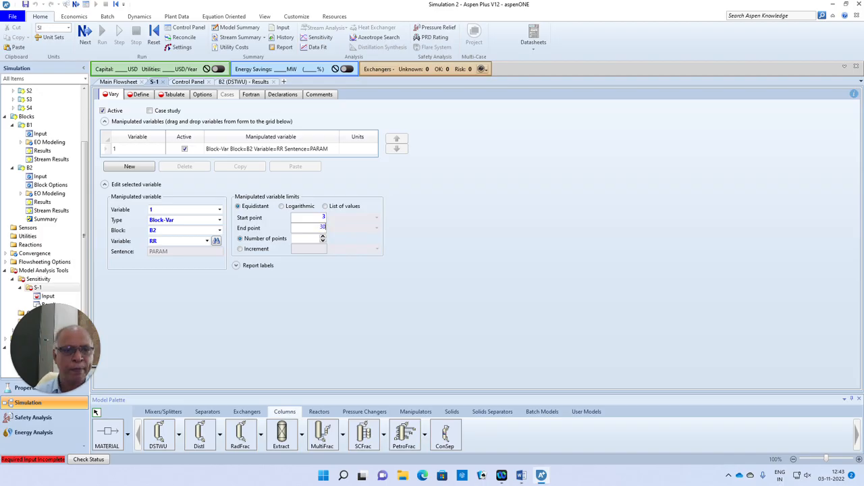
pyautogui.write('30')
pyautogui.click(240, 249)
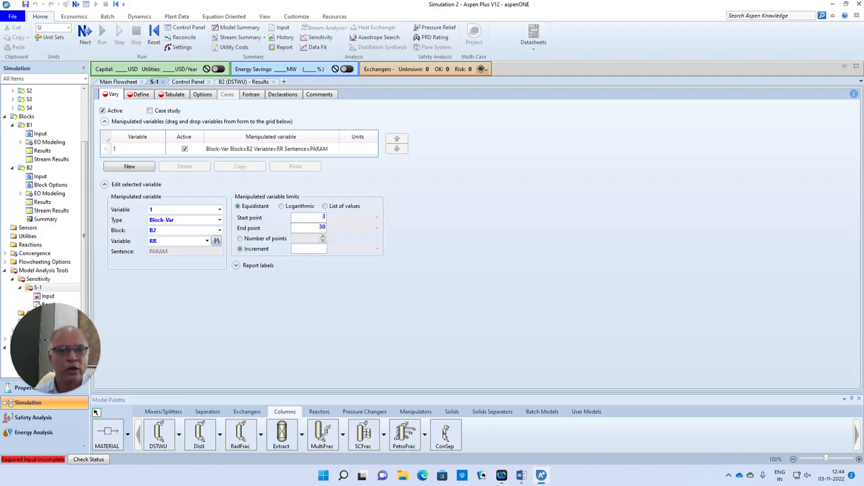
pyautogui.click(304, 247)
pyautogui.write('1')
pyautogui.click(440, 308)
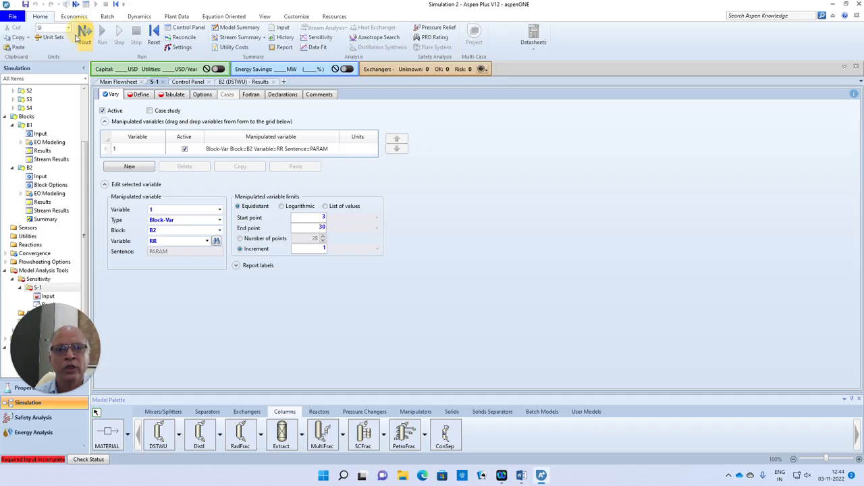
# Define a sampled variable NSTAGE in the Blocks category as the Block-Var ACT-STAGES of block B2
pyautogui.click(85, 34)
pyautogui.click(132, 138)
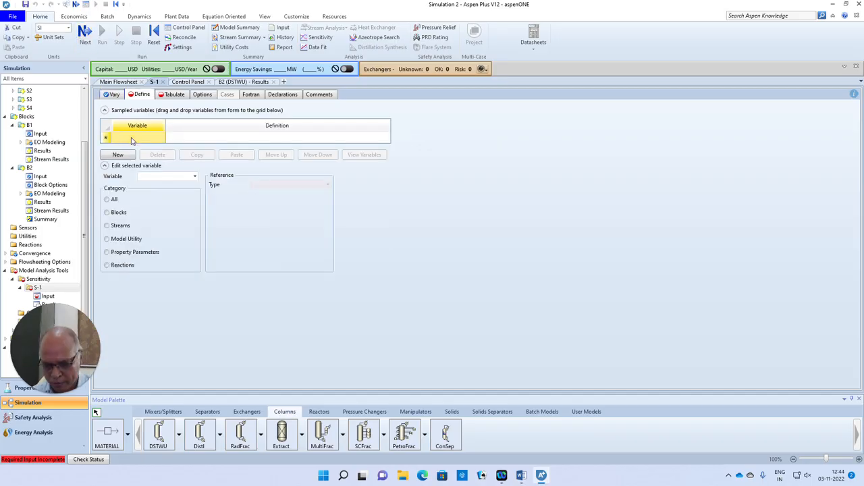
pyautogui.write('NSTAGE')
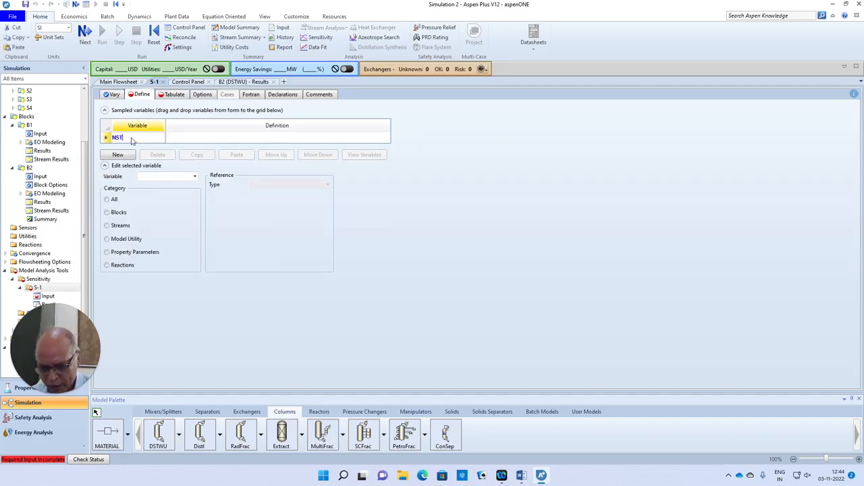
pyautogui.click(106, 211)
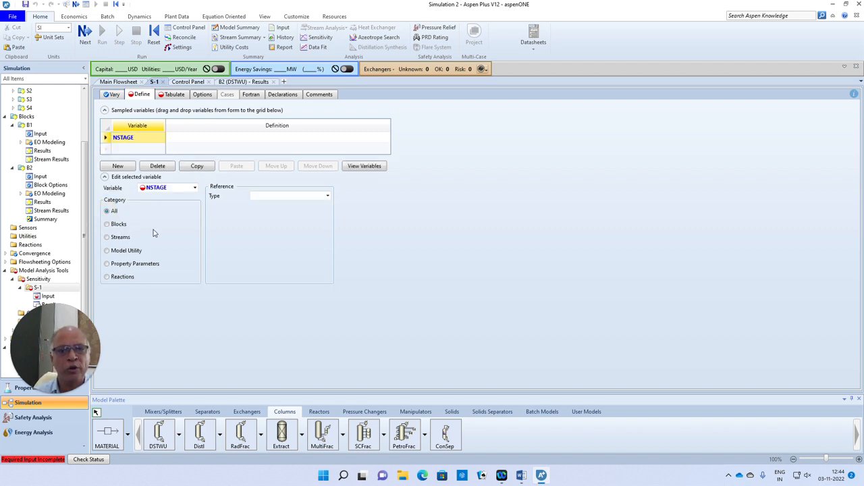
pyautogui.click(106, 225)
pyautogui.click(327, 196)
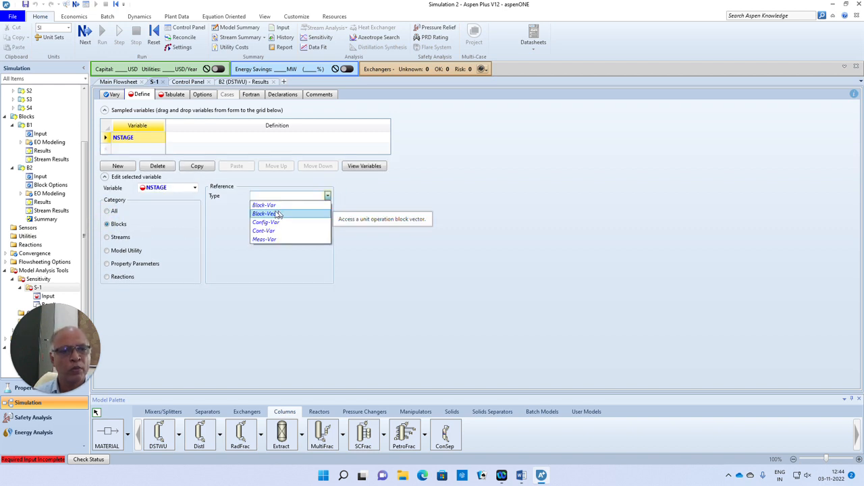
pyautogui.click(272, 207)
pyautogui.click(327, 207)
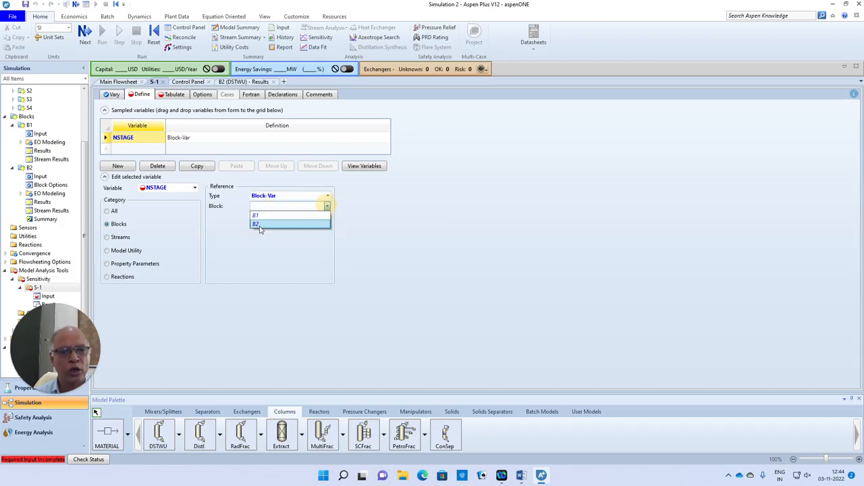
pyautogui.click(297, 223)
pyautogui.click(314, 217)
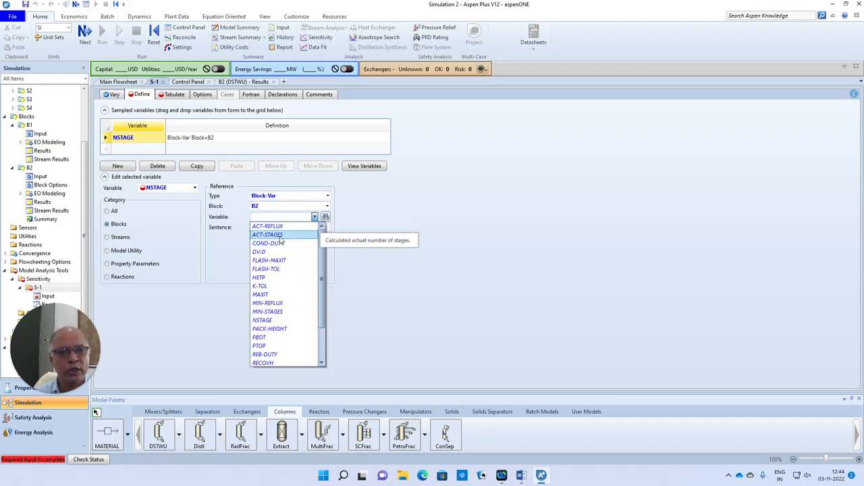
pyautogui.click(280, 235)
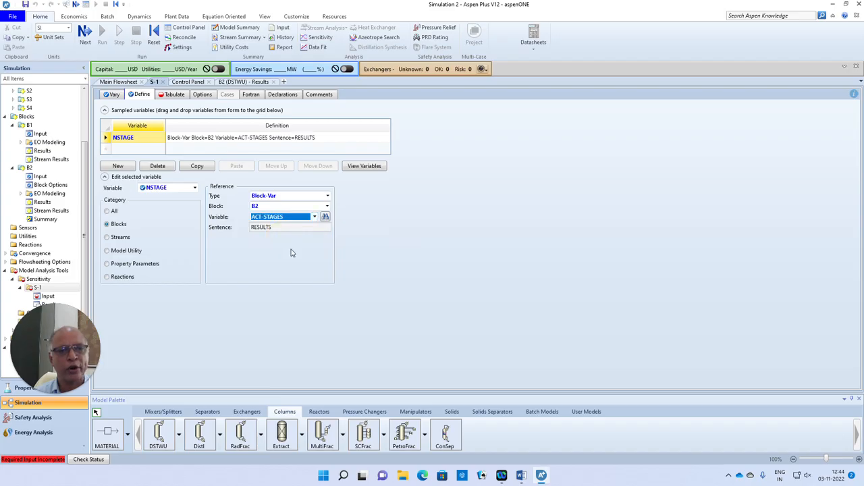
# Add a second sampled variable named TPP in the Streams category with the reference type Mole-Frac
pyautogui.click(145, 148)
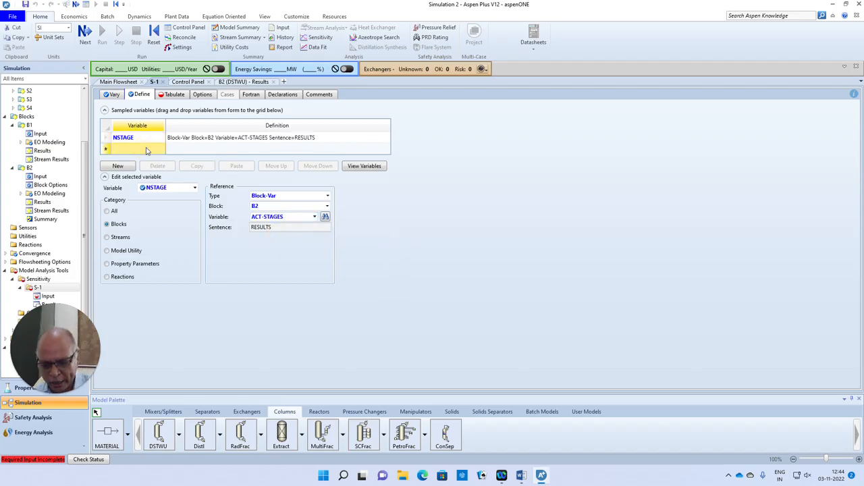
pyautogui.write('TPP')
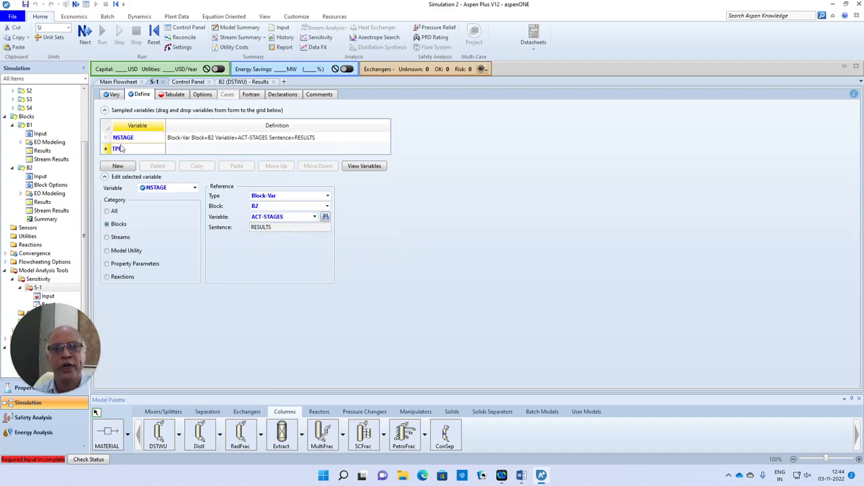
pyautogui.click(107, 237)
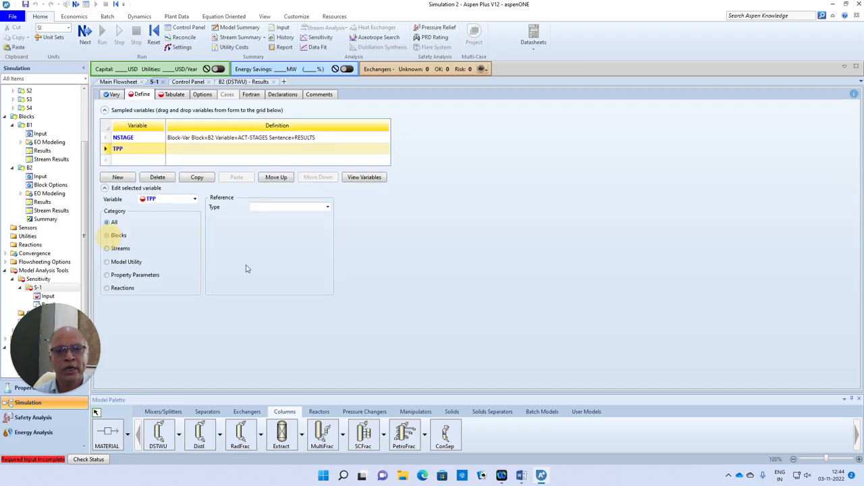
pyautogui.click(328, 208)
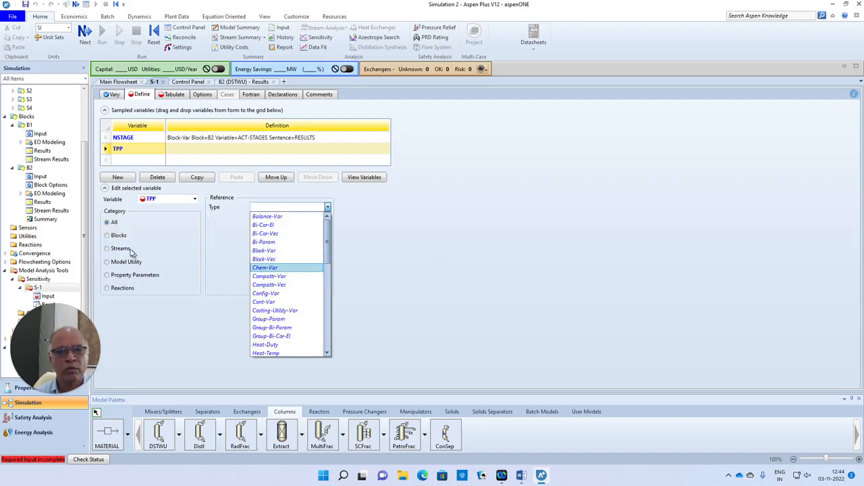
pyautogui.click(108, 252)
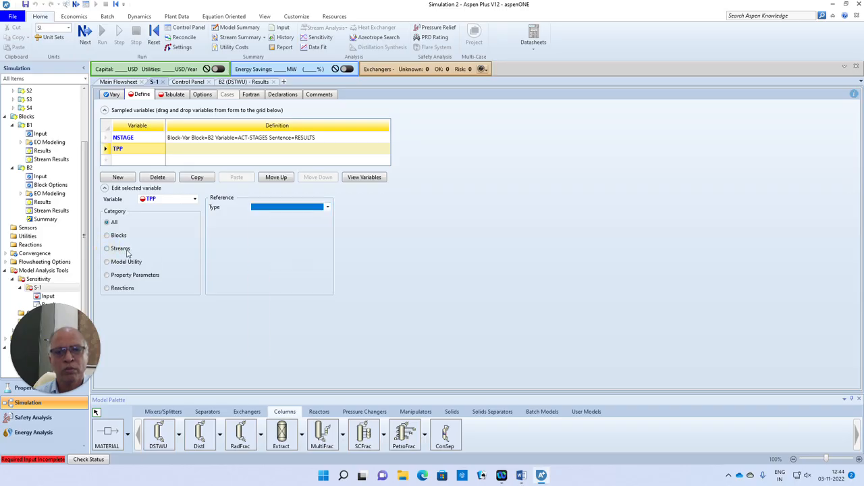
pyautogui.click(125, 251)
pyautogui.click(328, 208)
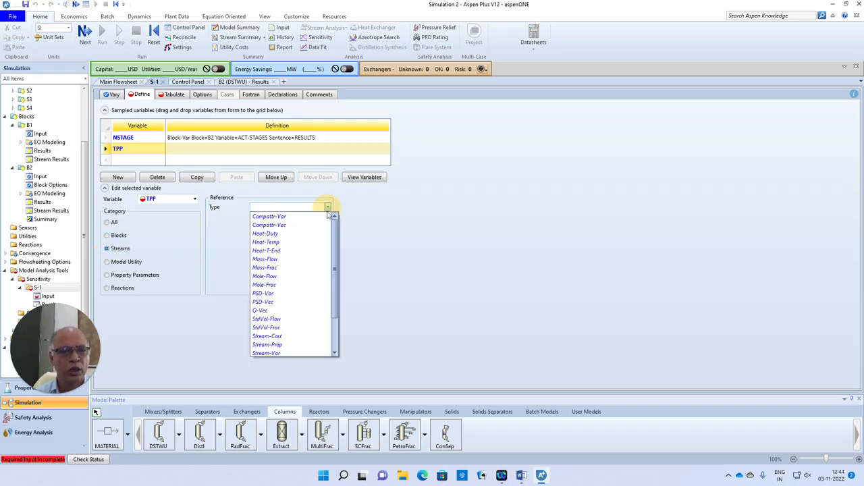
pyautogui.click(276, 284)
pyautogui.click(327, 218)
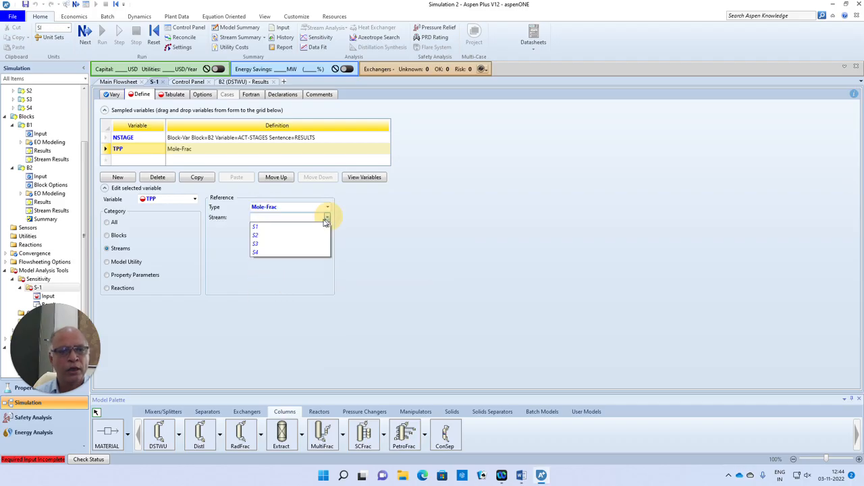
# Check the product streams on the main flowsheet and set TPP's stream to S3 and its component to PROPANE
pyautogui.click(122, 85)
pyautogui.click(123, 84)
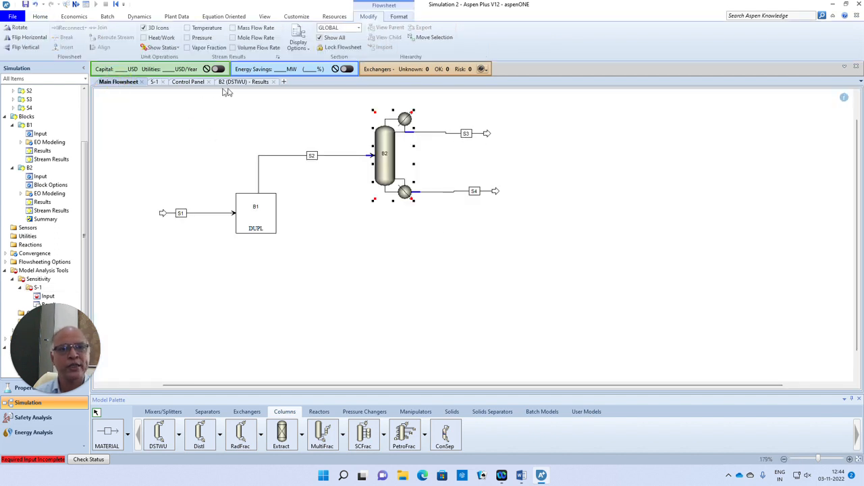
pyautogui.click(245, 82)
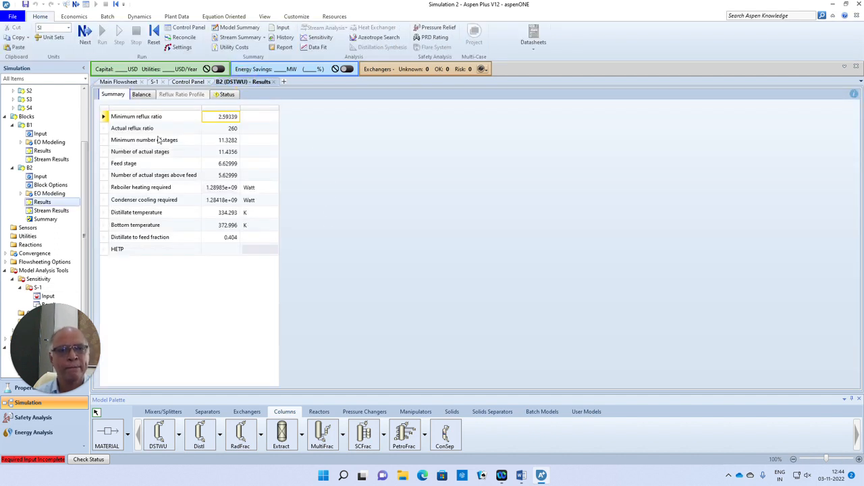
pyautogui.click(154, 82)
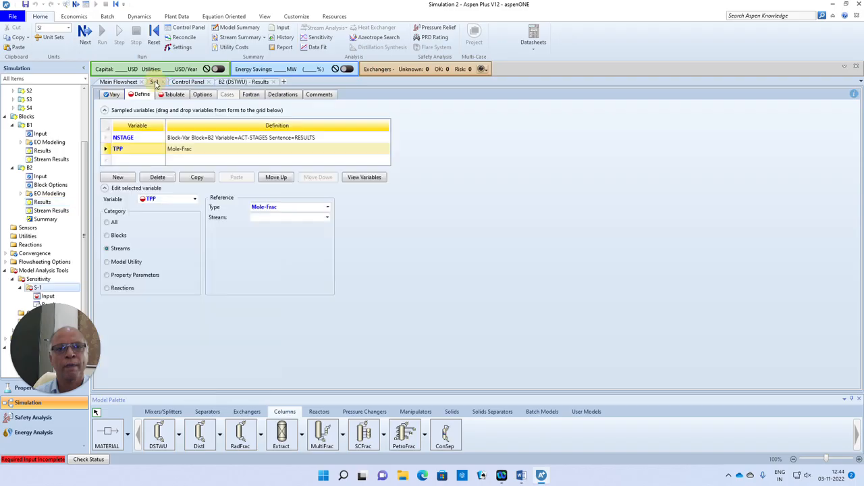
pyautogui.click(326, 217)
pyautogui.click(313, 241)
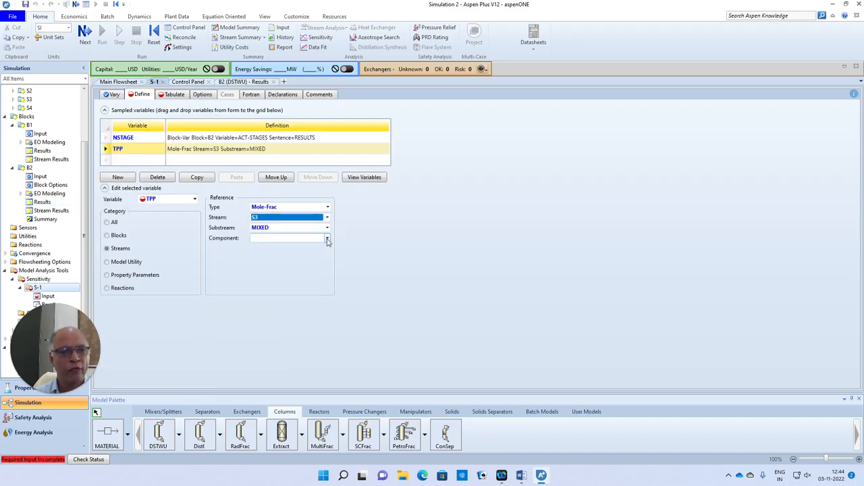
pyautogui.click(326, 238)
pyautogui.click(271, 256)
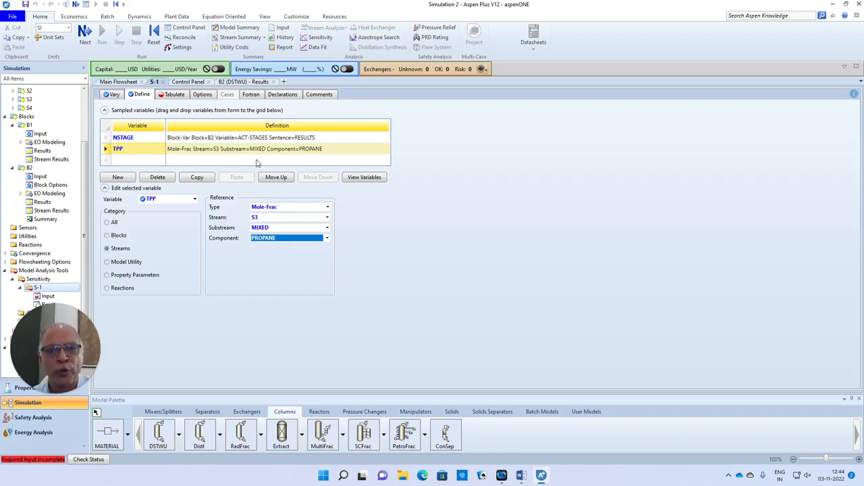
# Define a sampled variable BPP in the Streams category as the Mole-Frac of component IB in stream S4
pyautogui.click(155, 161)
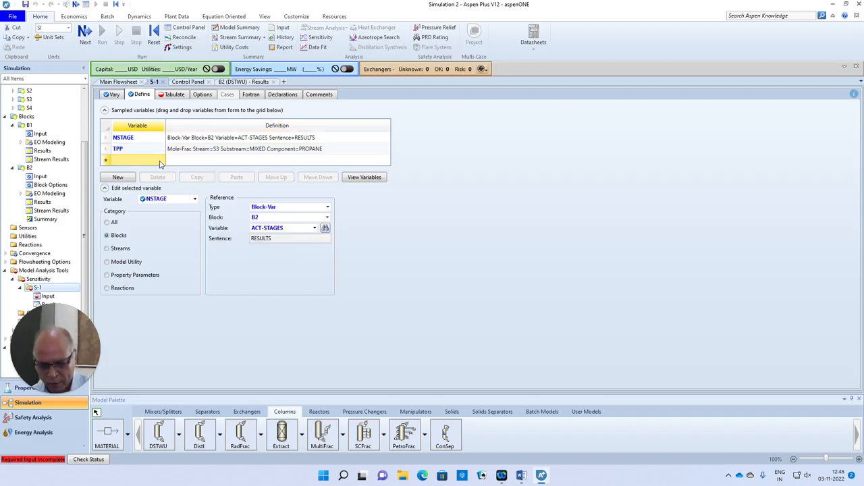
pyautogui.write('BPP')
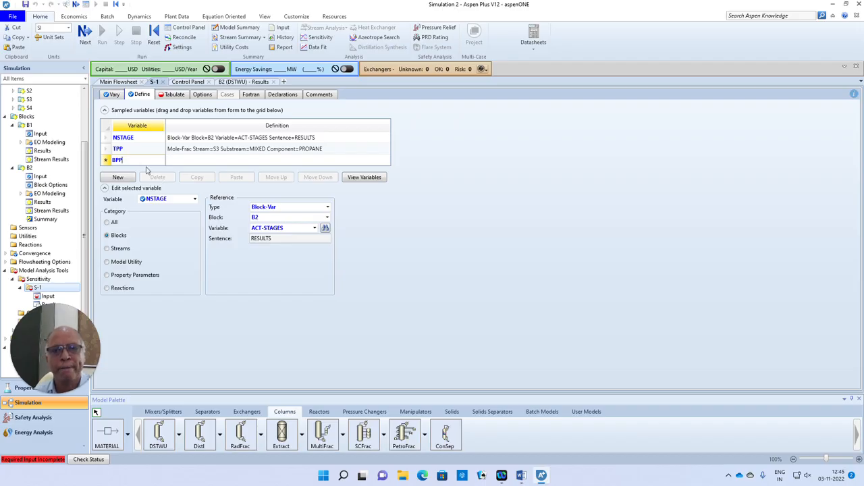
pyautogui.click(108, 161)
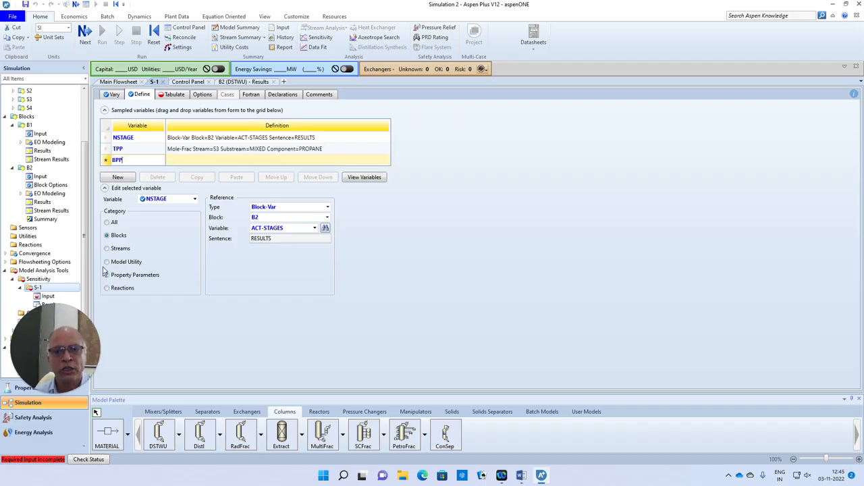
pyautogui.press('Return')
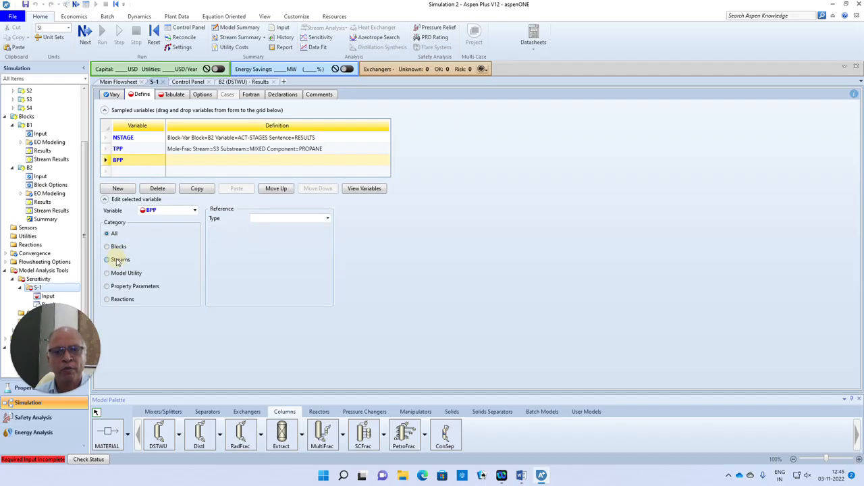
pyautogui.click(116, 260)
pyautogui.click(327, 218)
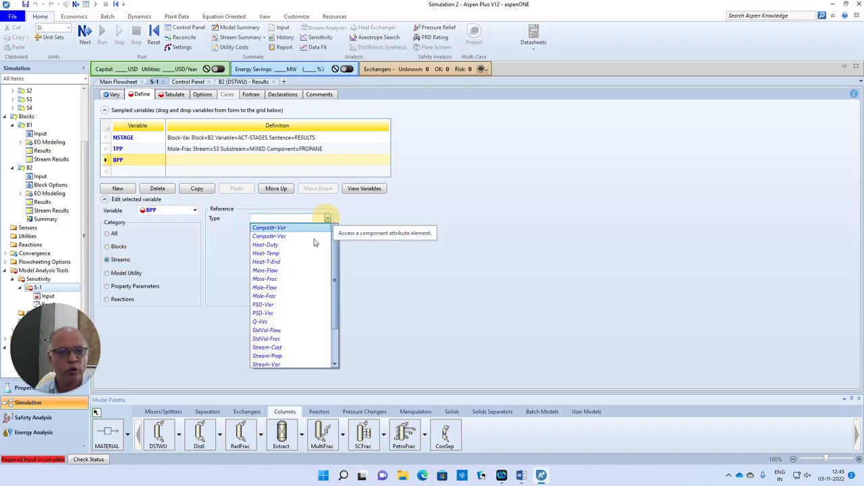
pyautogui.click(280, 297)
pyautogui.click(327, 228)
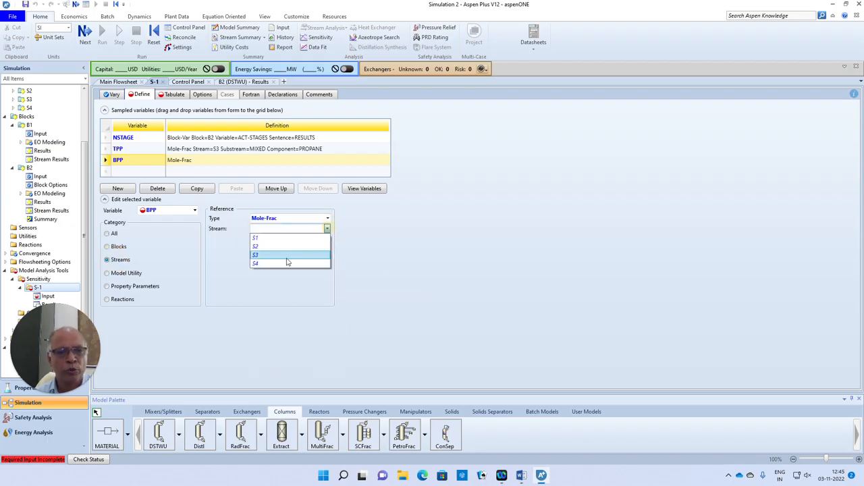
pyautogui.click(316, 263)
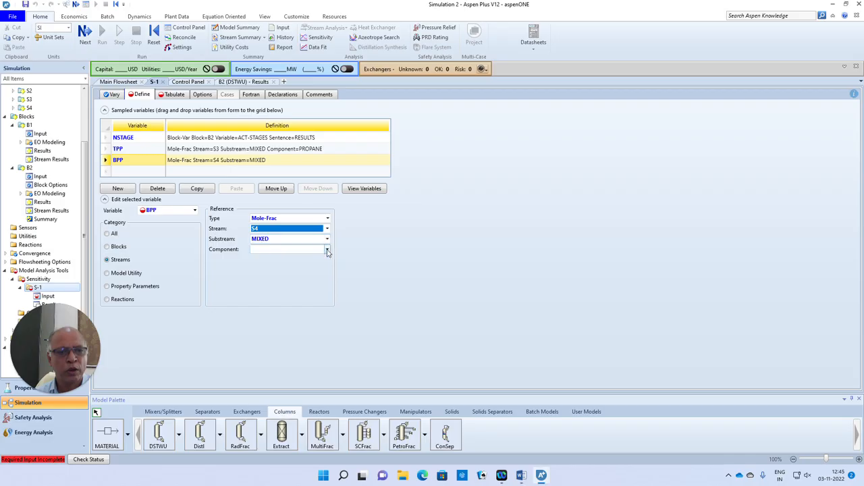
pyautogui.click(327, 250)
pyautogui.click(256, 258)
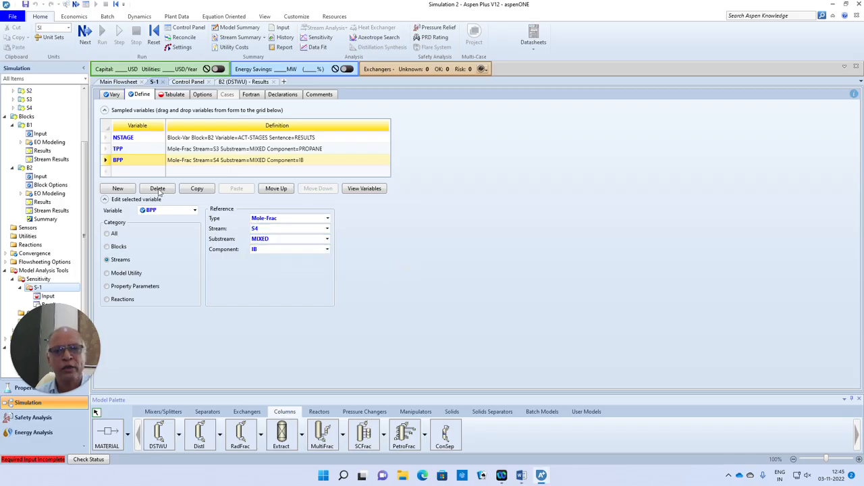
# Define a sampled variable RD as the Block-Var REB-DUTY of block B2
pyautogui.click(124, 172)
pyautogui.write('RD')
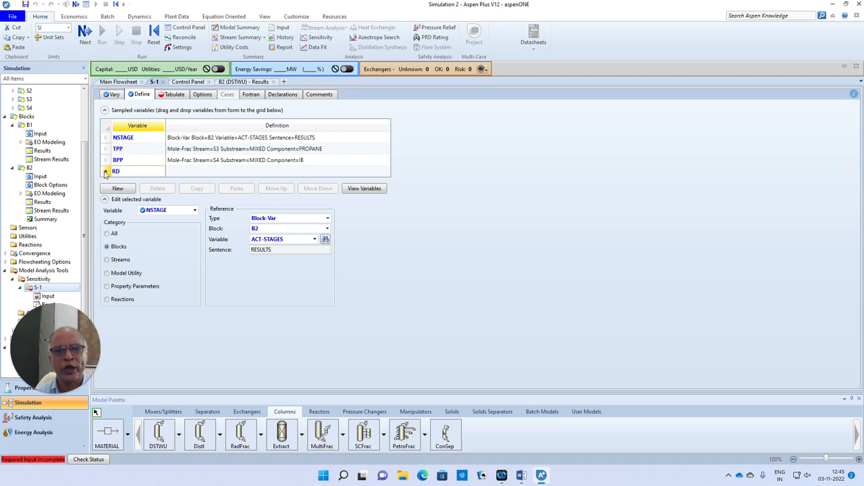
pyautogui.click(106, 172)
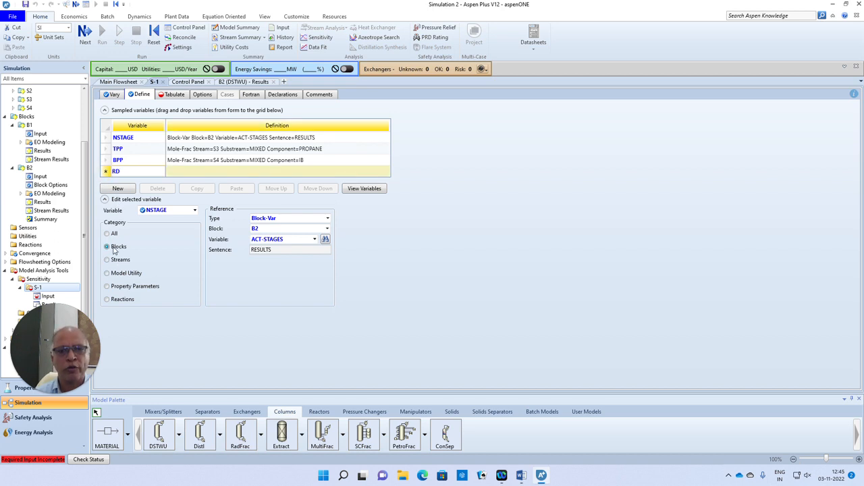
pyautogui.click(327, 231)
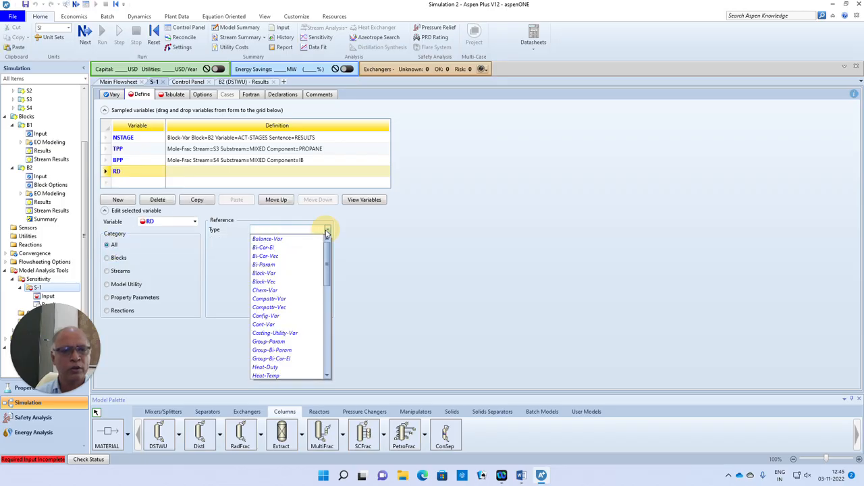
pyautogui.click(278, 273)
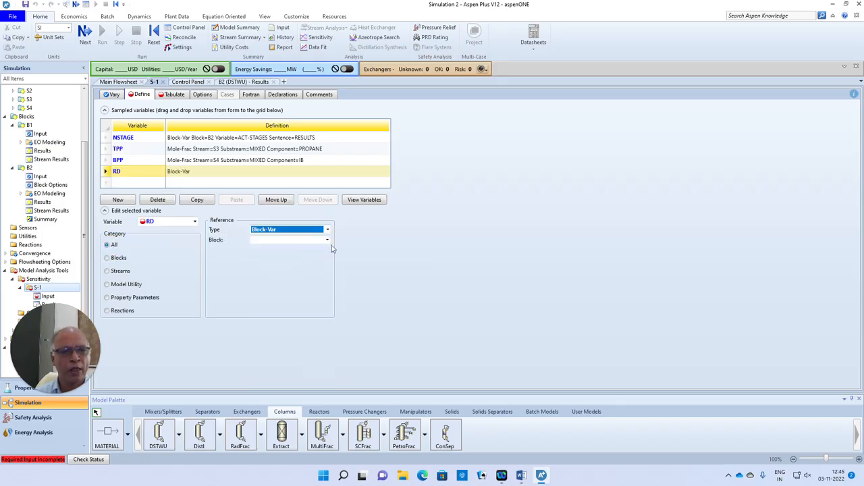
pyautogui.click(327, 240)
pyautogui.click(257, 260)
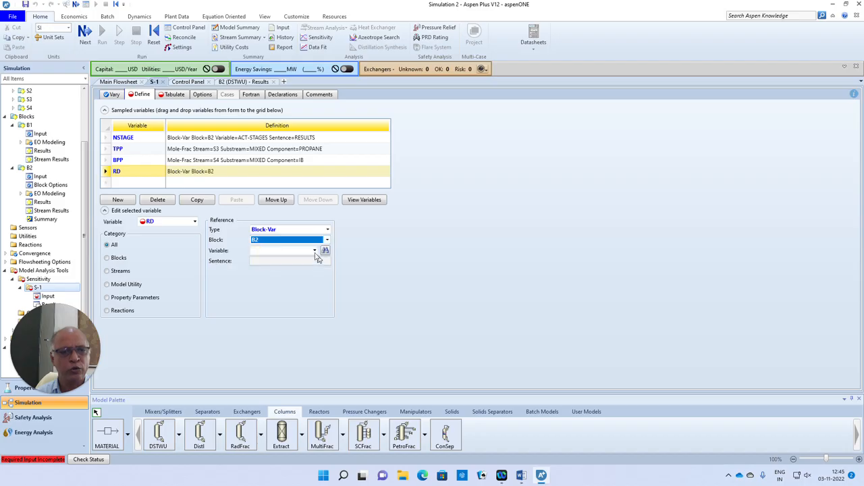
pyautogui.click(315, 250)
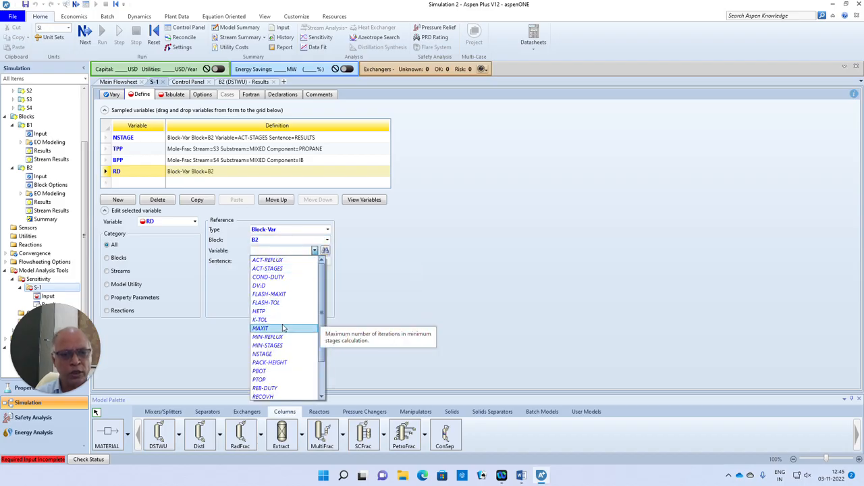
pyautogui.scroll(-2, 283, 365)
pyautogui.click(274, 348)
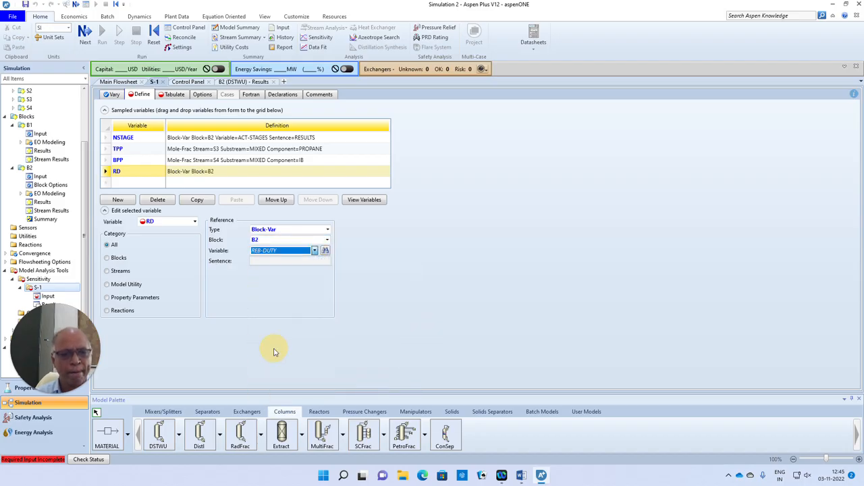
pyautogui.click(426, 305)
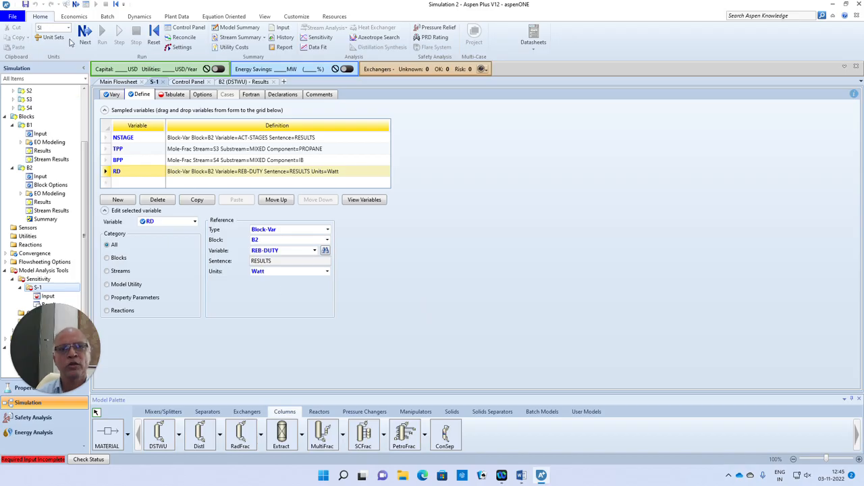
# Fill the sensitivity tabulation with all the defined variables and run the simulation
pyautogui.click(84, 32)
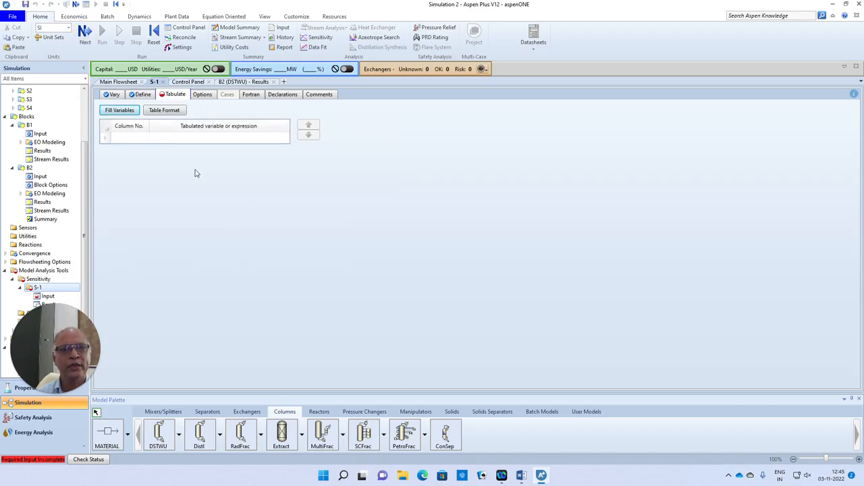
pyautogui.click(120, 110)
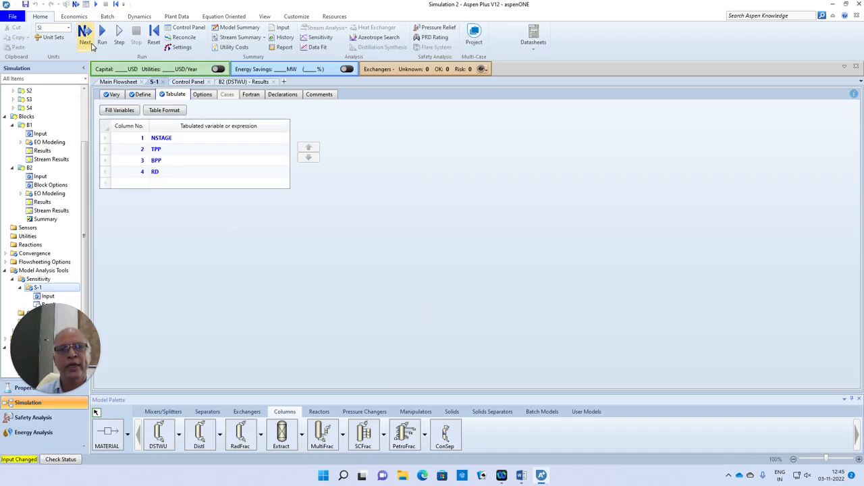
pyautogui.click(85, 32)
pyautogui.click(483, 254)
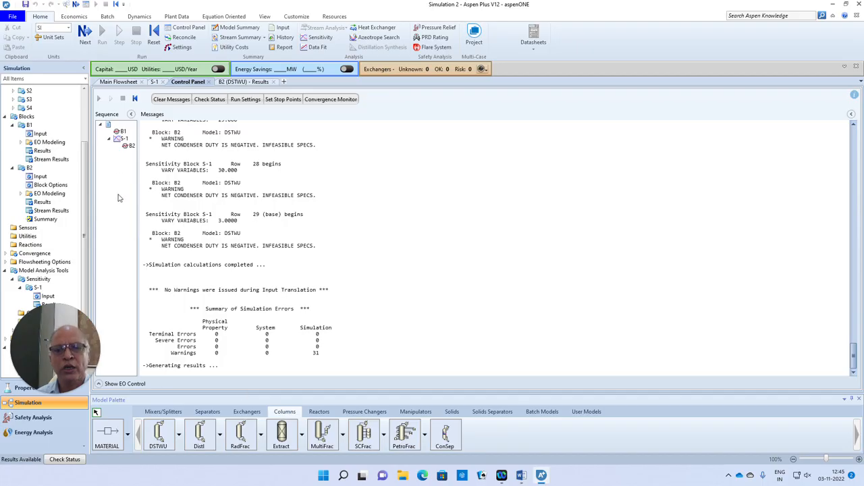
# Open the S-1 sensitivity results and plot only the NSTAGE and RD WATT curves against block B2's reflux ratio
pyautogui.click(50, 304)
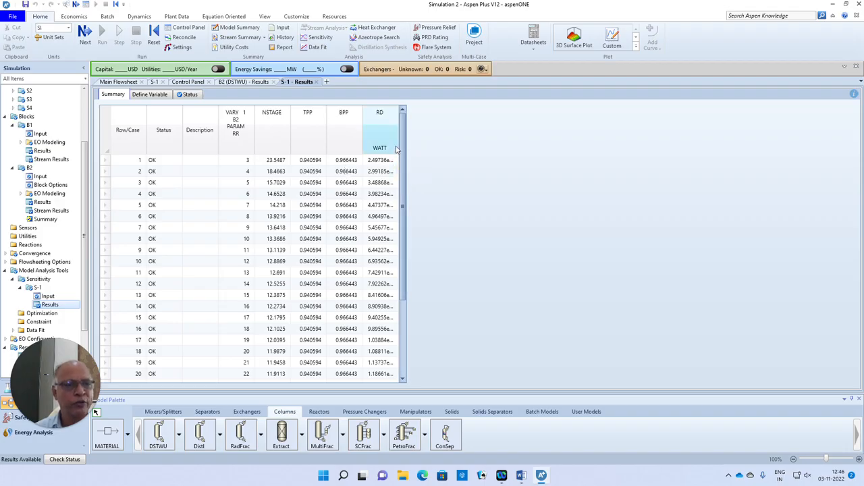
pyautogui.moveTo(399, 144); pyautogui.dragTo(430, 143)
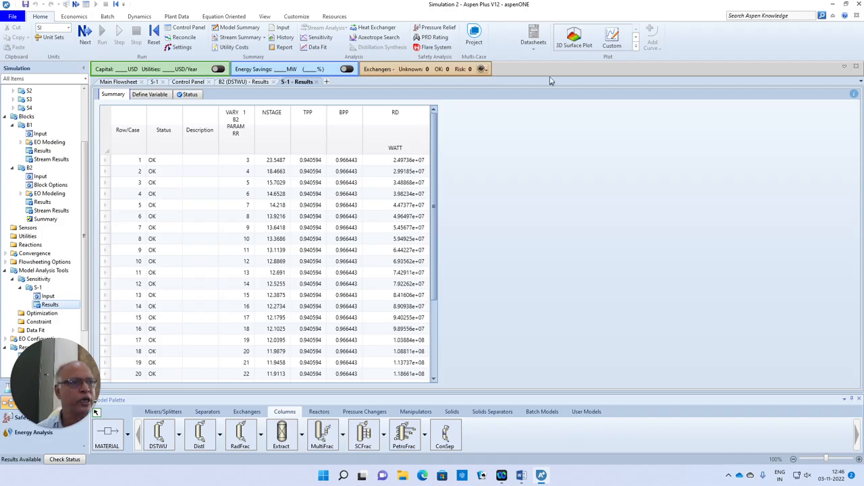
pyautogui.click(635, 39)
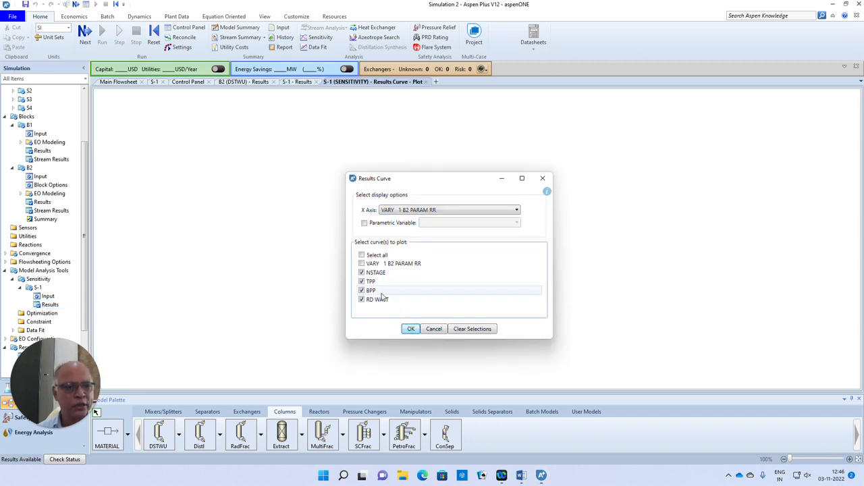
pyautogui.click(362, 281)
pyautogui.click(362, 290)
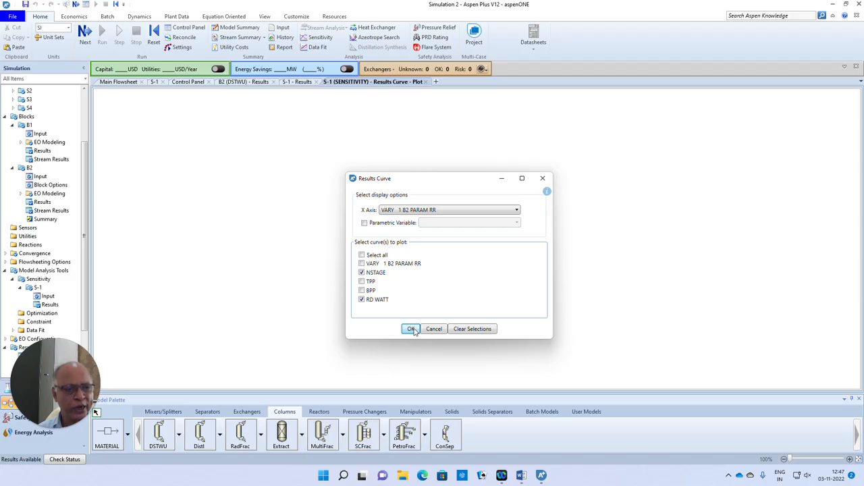
pyautogui.click(411, 329)
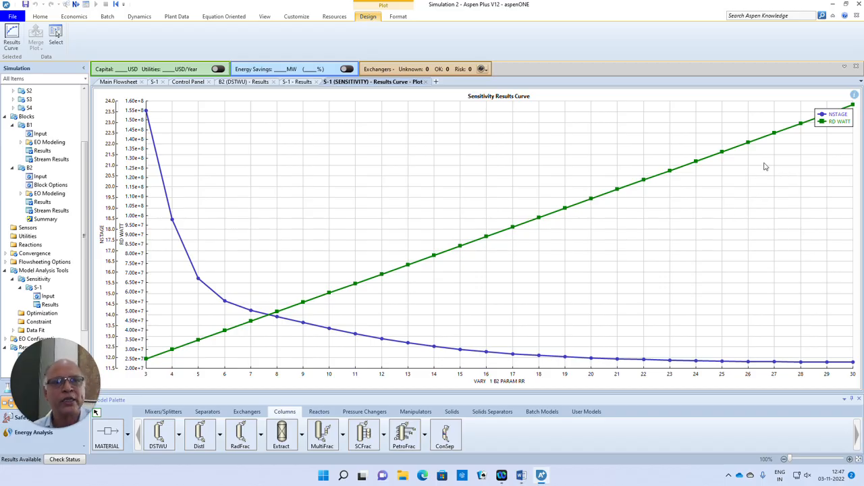
# Close the plot, results, run messages and sensitivity forms to return to the main flowsheet
pyautogui.click(426, 82)
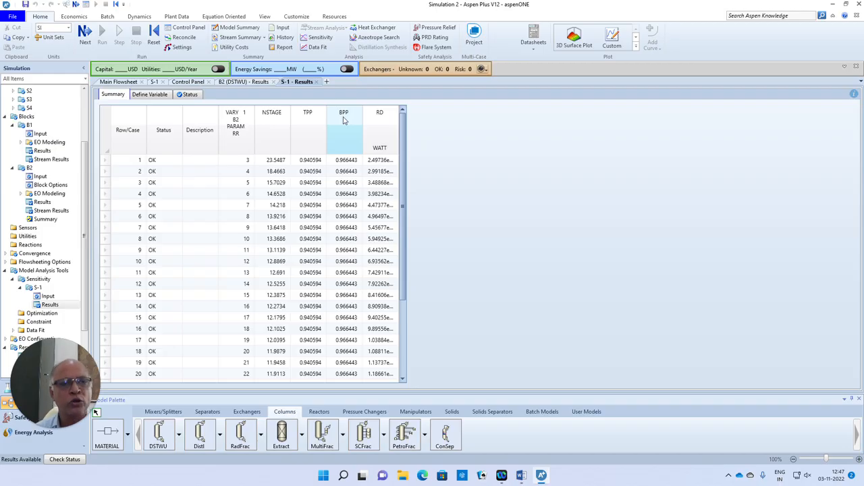
pyautogui.click(316, 82)
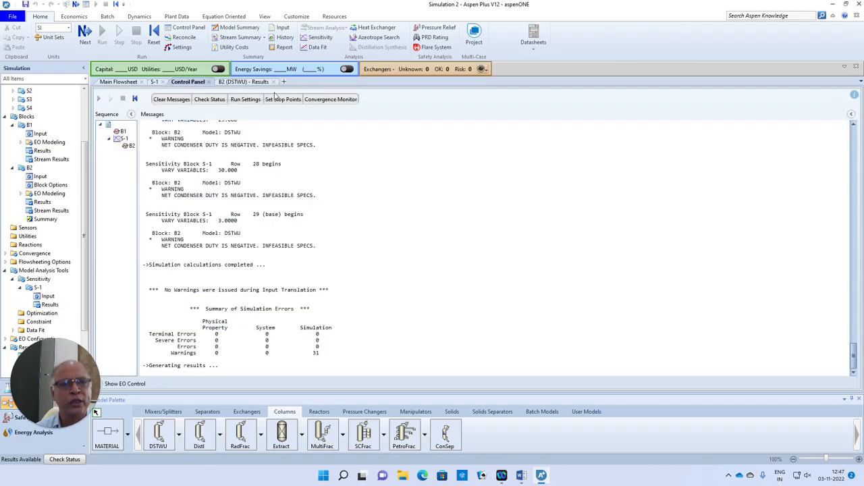
pyautogui.click(275, 82)
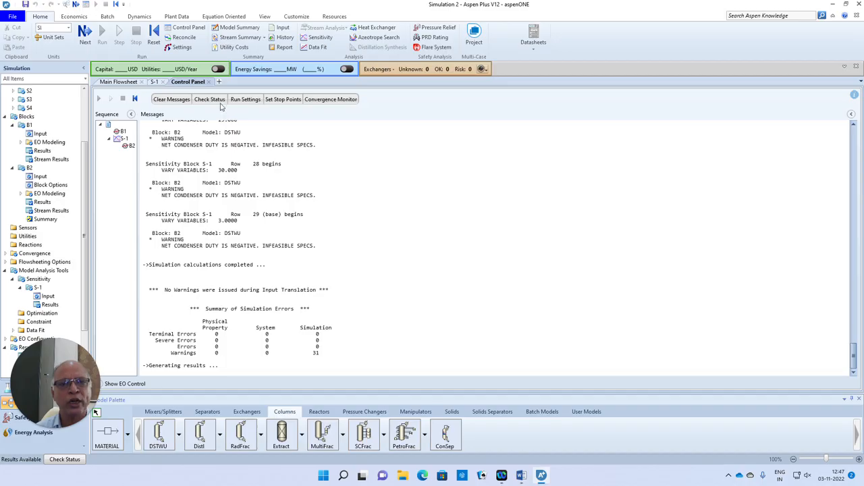
pyautogui.click(210, 82)
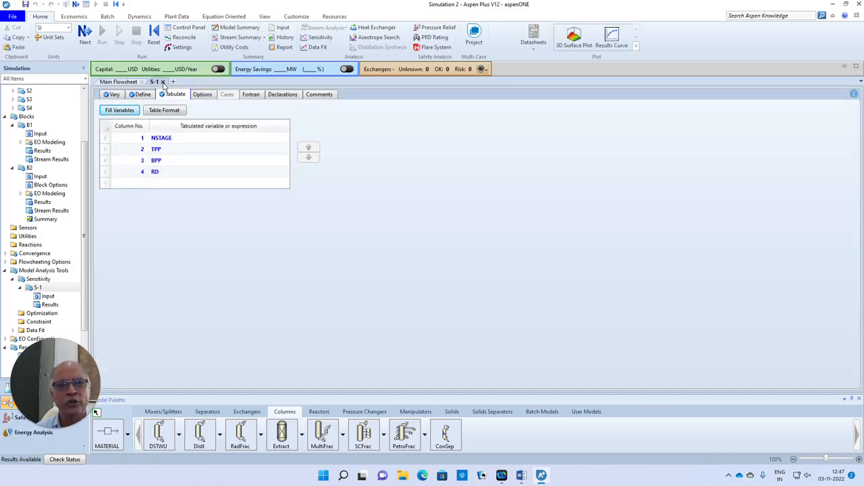
pyautogui.click(162, 82)
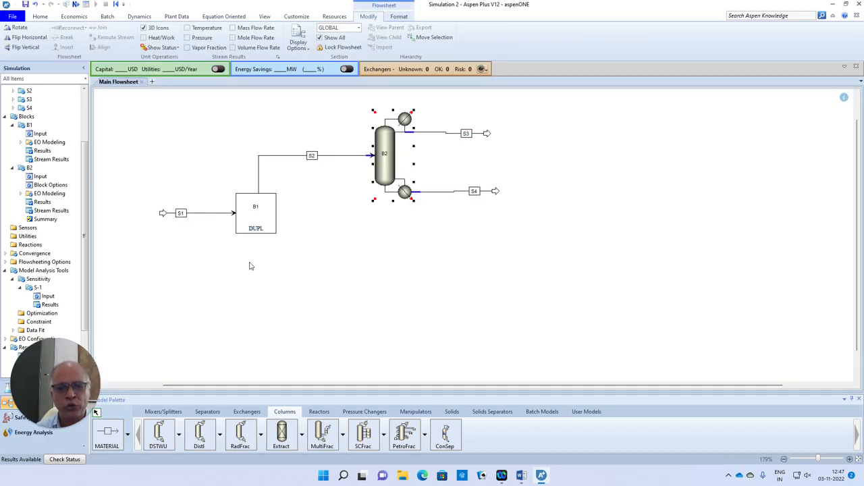
# Place a RadFrac column below B2 and feed it with a material stream from duplicator B1
pyautogui.click(240, 436)
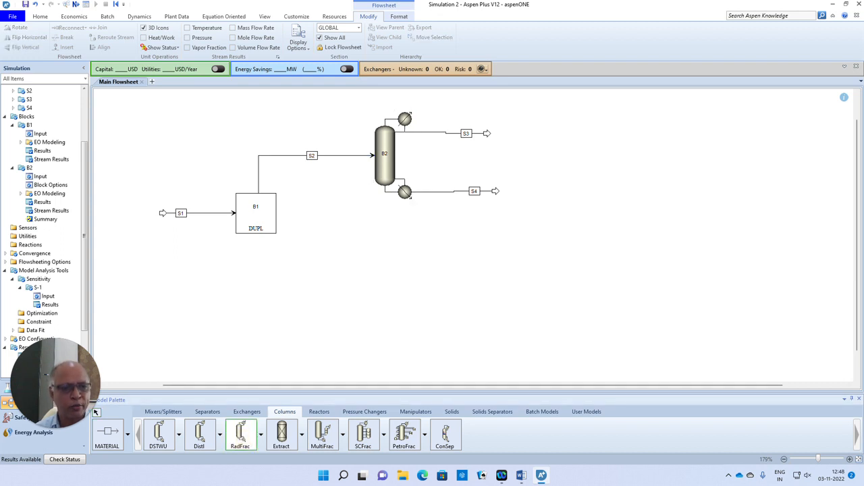
pyautogui.click(395, 265)
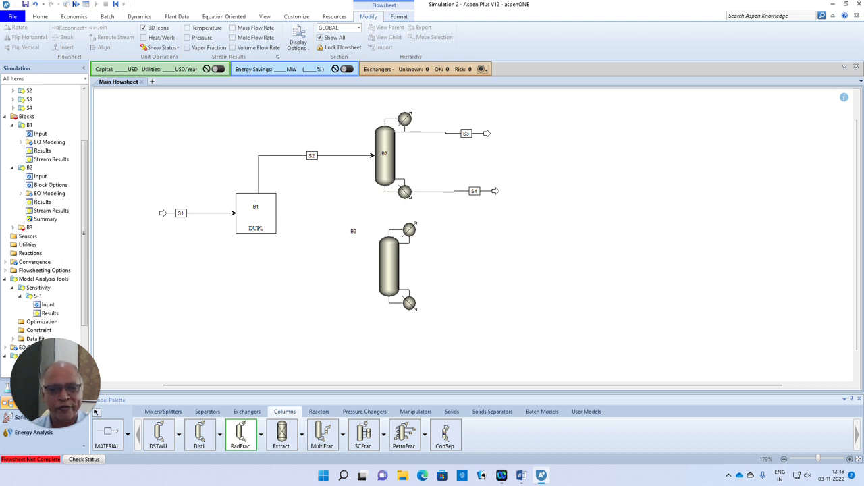
pyautogui.click(107, 434)
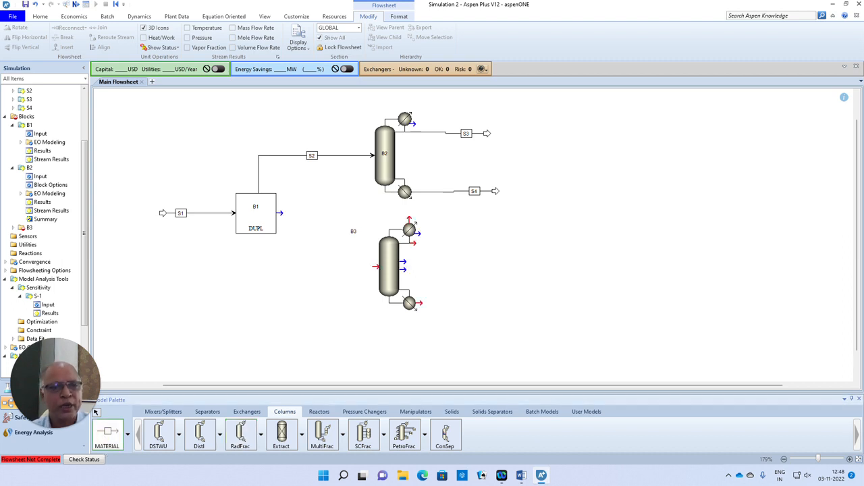
pyautogui.click(280, 213)
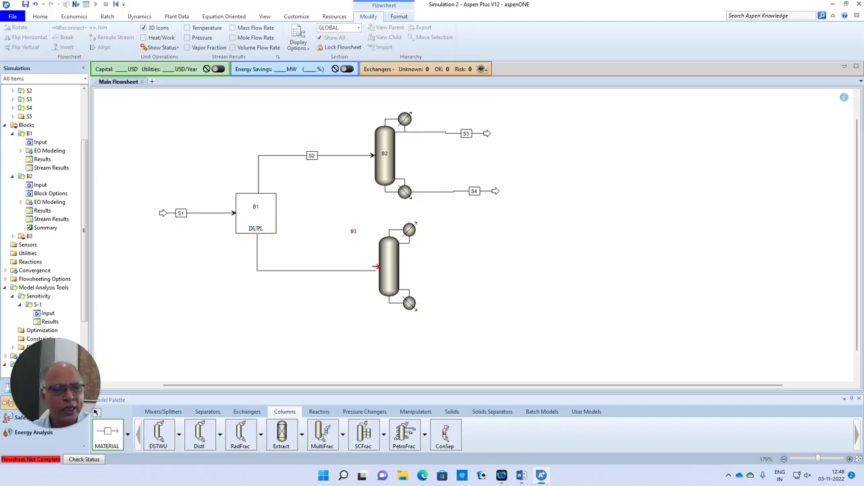
pyautogui.click(375, 266)
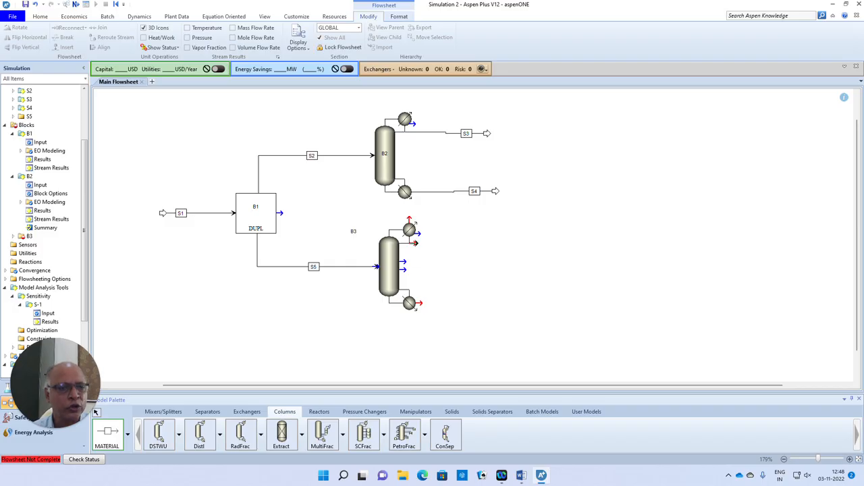
# Draw material product streams from the distillate and bottoms outlets of RadFrac column B3
pyautogui.click(403, 243)
pyautogui.click(500, 241)
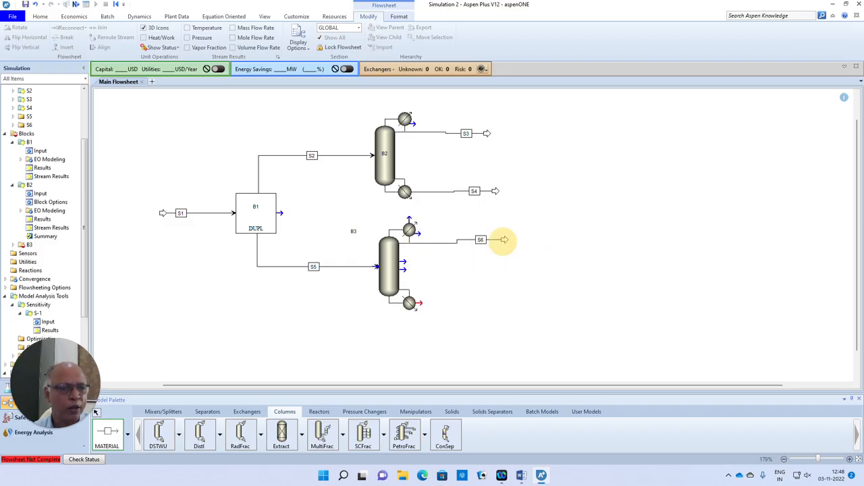
pyautogui.click(418, 303)
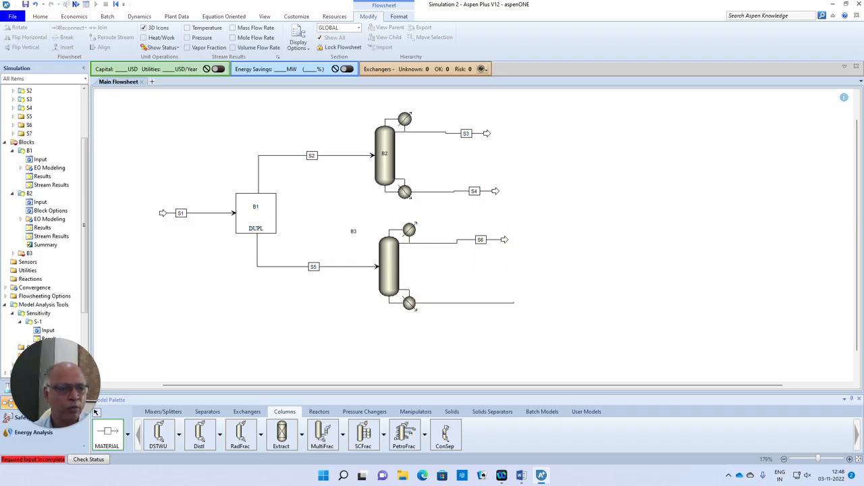
pyautogui.click(514, 303)
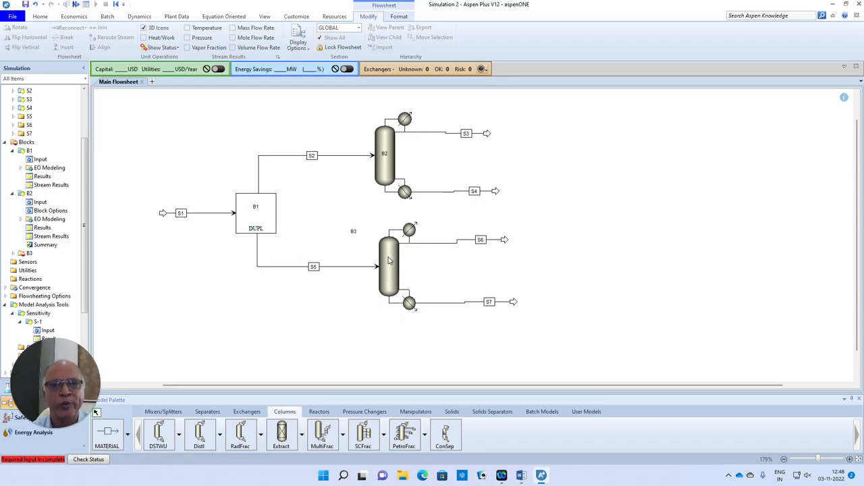
# Open the setup form of RadFrac column B3 and the DSTWU results summary of column B2 for reference
pyautogui.click(76, 4)
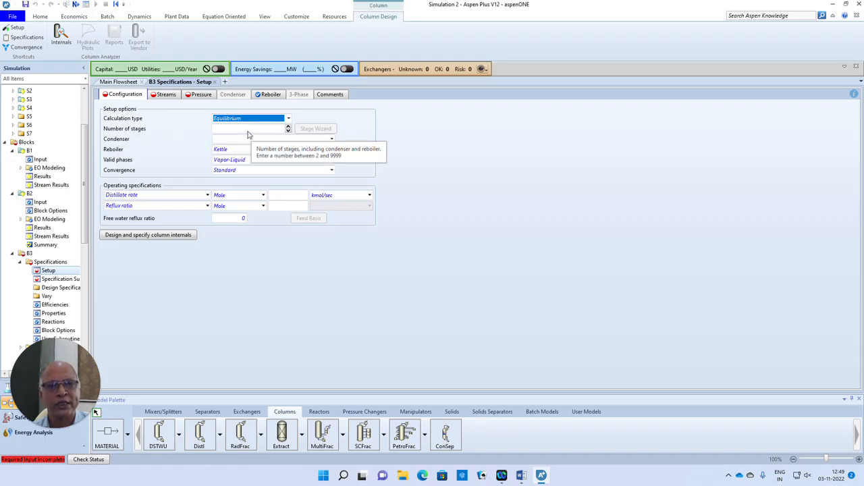
pyautogui.click(119, 82)
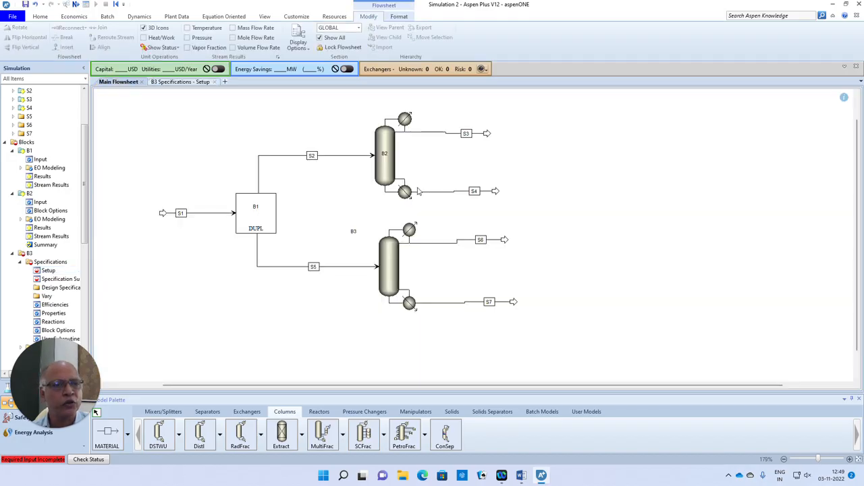
pyautogui.rightClick(387, 142)
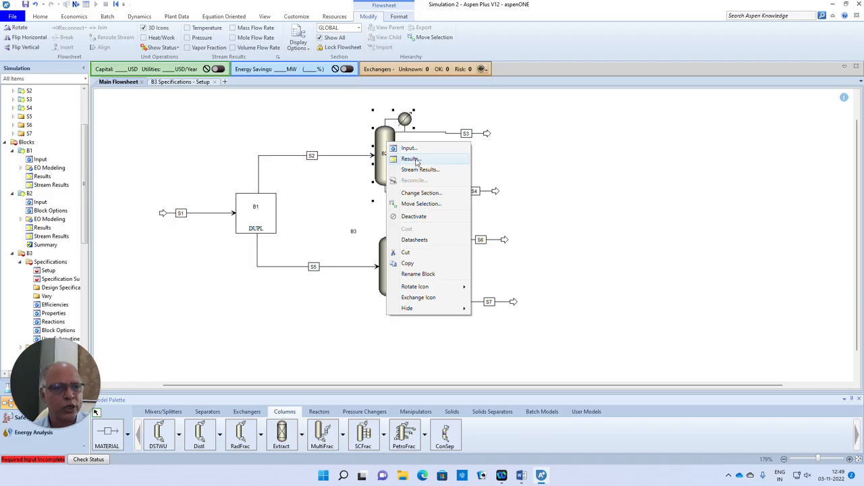
pyautogui.click(416, 160)
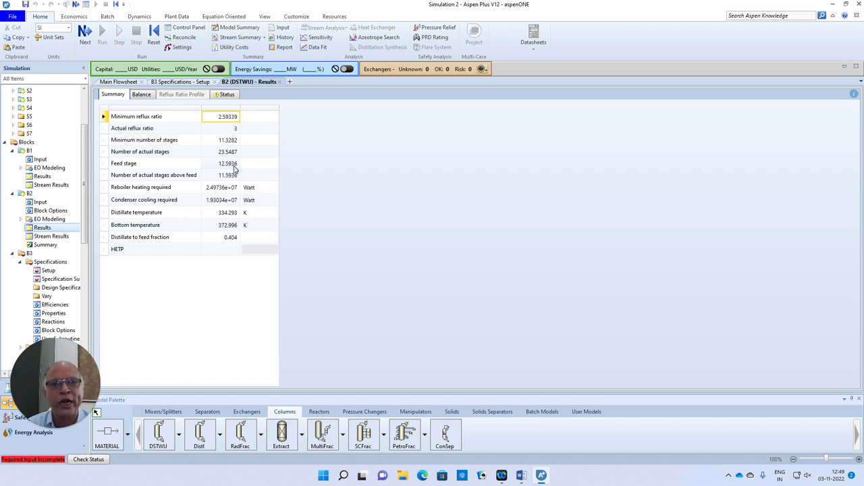
# Configure column B3 with 24 stages, based on B2's DSTWU results, and a Total condenser
pyautogui.click(192, 81)
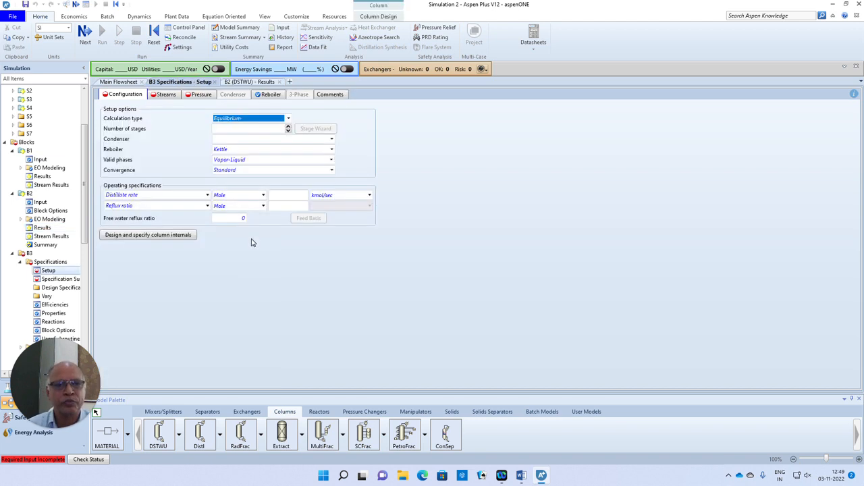
pyautogui.click(250, 81)
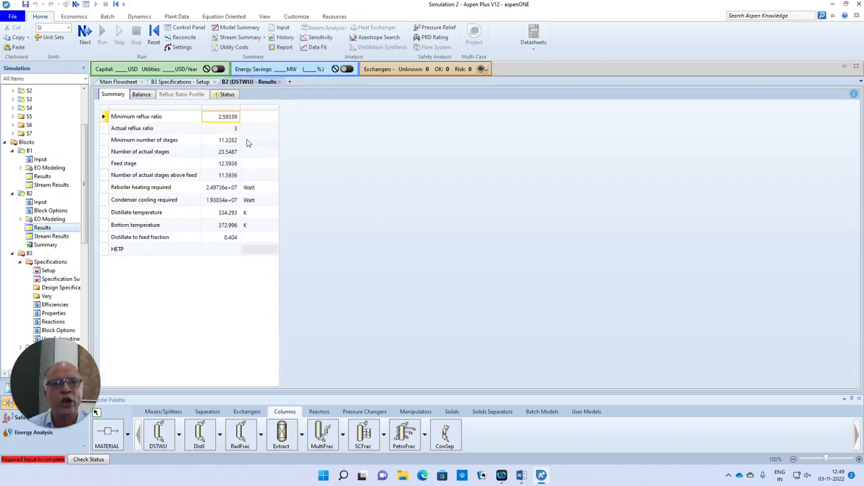
pyautogui.click(181, 82)
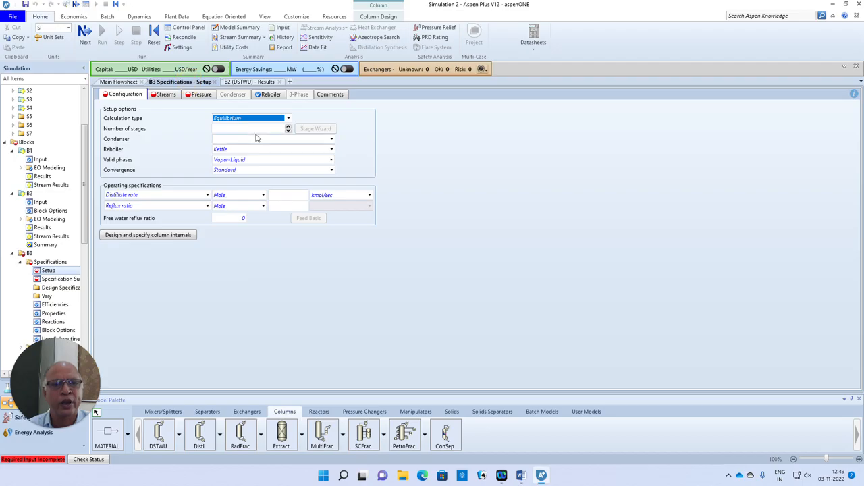
pyautogui.click(283, 129)
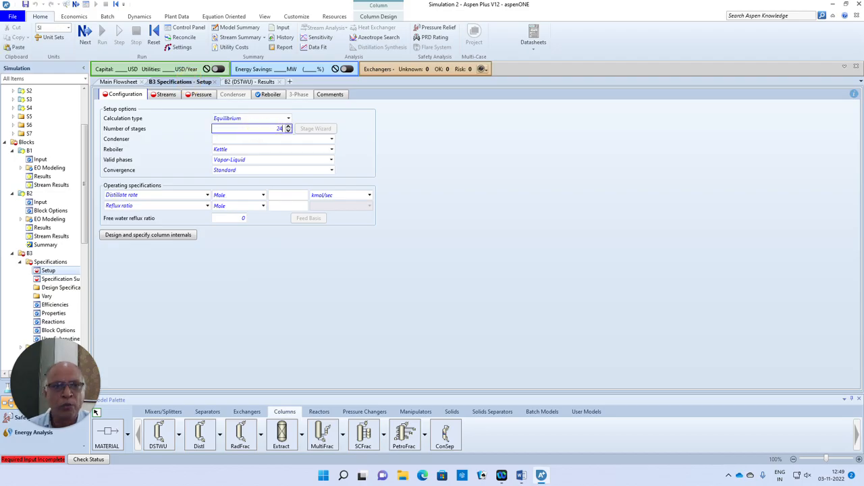
pyautogui.click(331, 139)
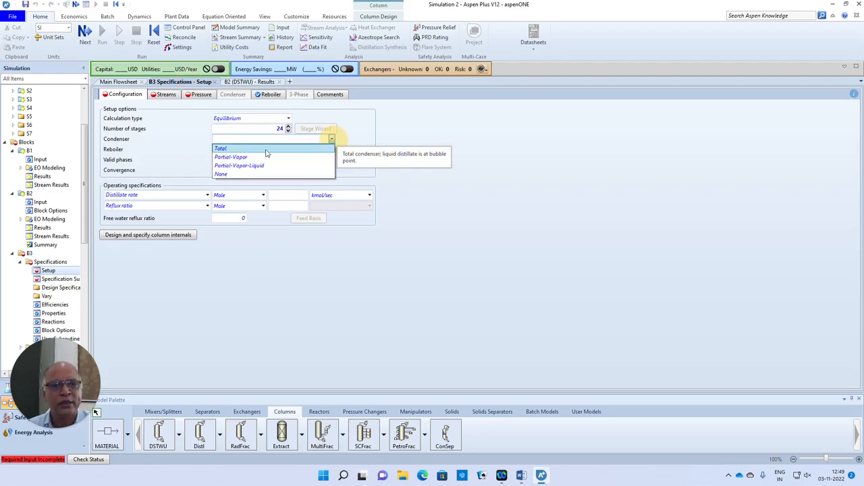
pyautogui.click(266, 150)
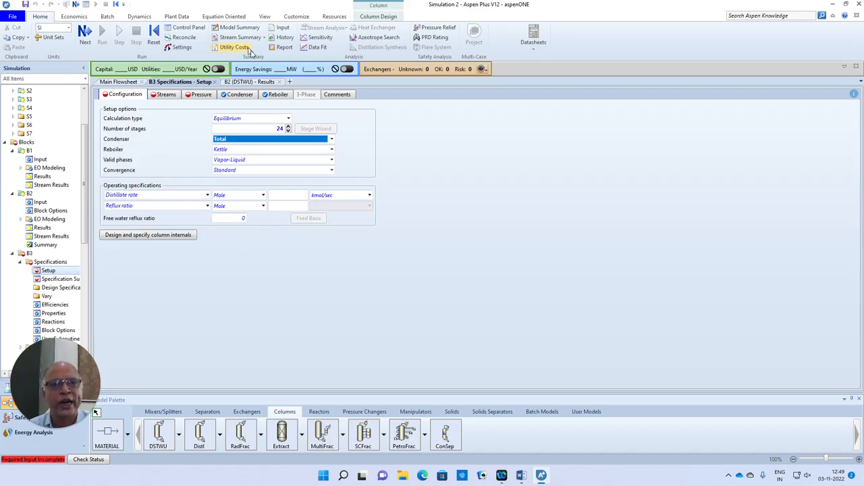
# Set B3's operating specifications to a mole distillate rate of 0.404 kmol/sec and a mole reflux ratio of 3, consulting B2's results
pyautogui.click(250, 82)
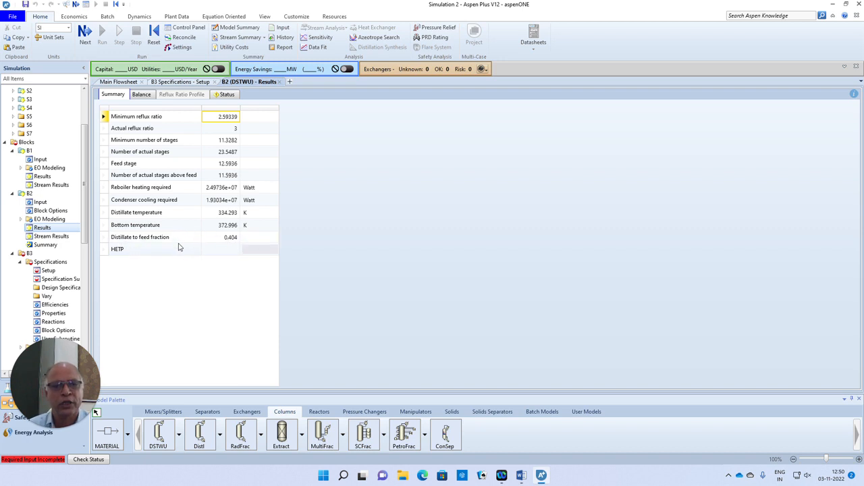
pyautogui.click(180, 81)
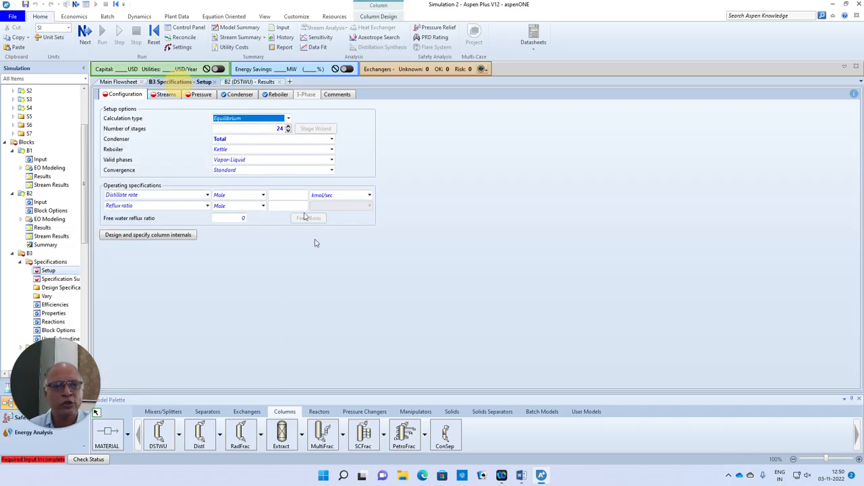
pyautogui.click(288, 195)
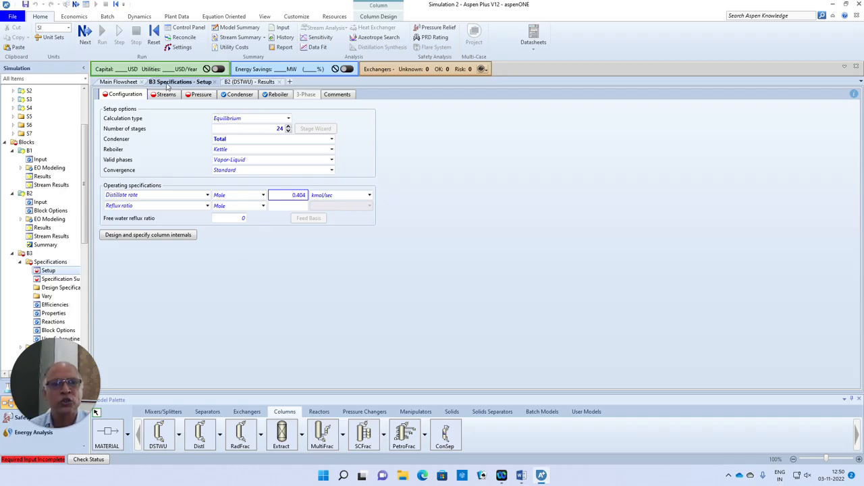
pyautogui.click(244, 82)
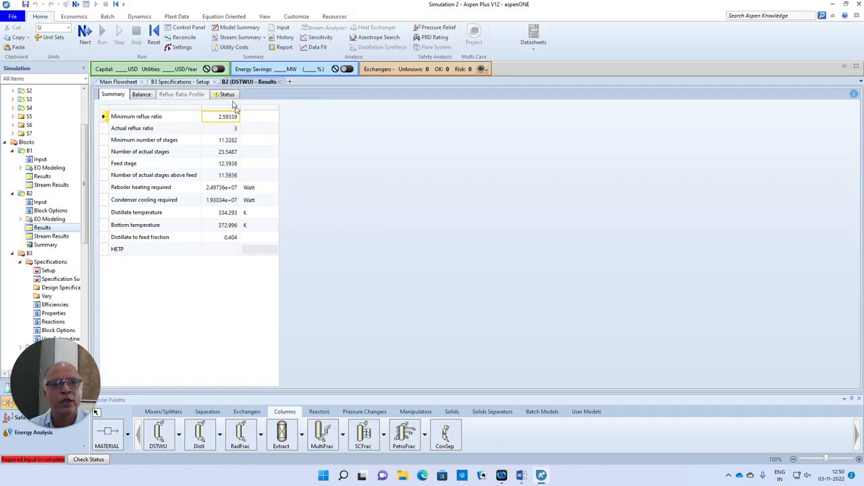
pyautogui.click(194, 83)
pyautogui.click(287, 206)
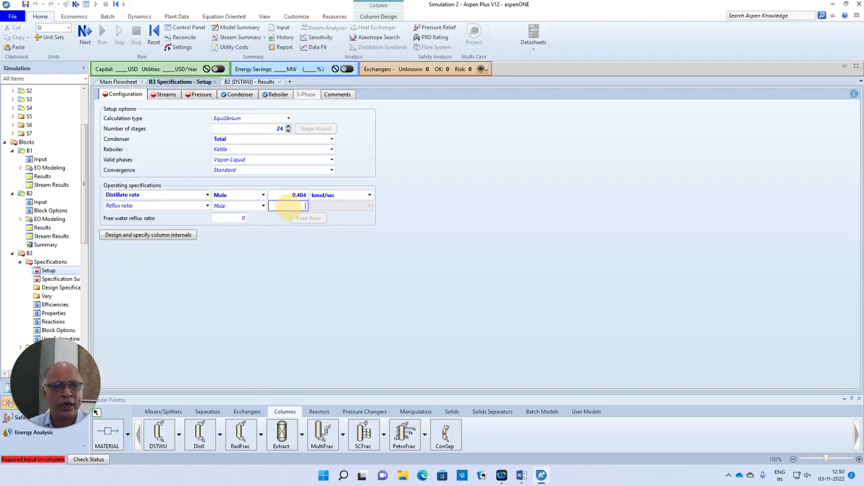
pyautogui.write('3')
pyautogui.click(347, 251)
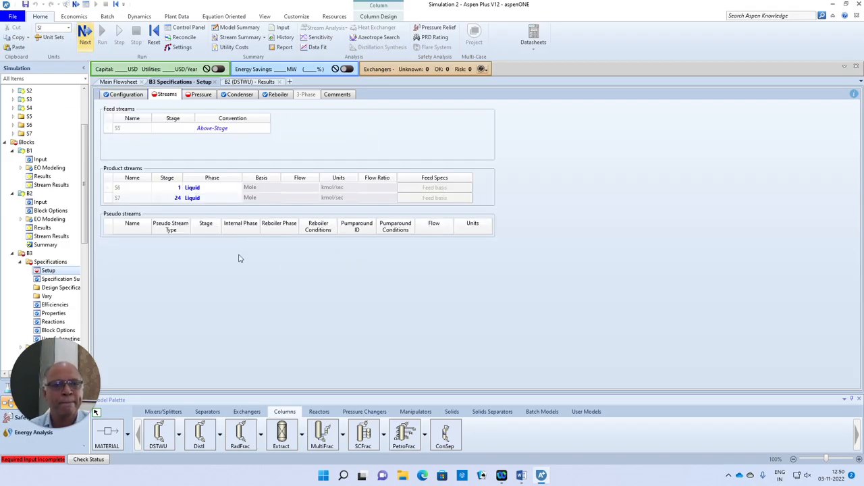
# Check the feed stage in B2's results and set B3's S5 feed to stage 12
pyautogui.click(231, 82)
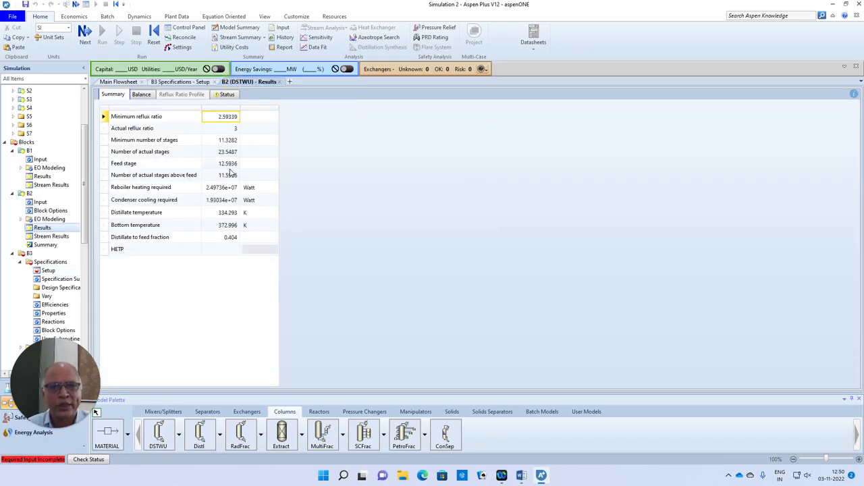
pyautogui.click(179, 82)
pyautogui.click(184, 130)
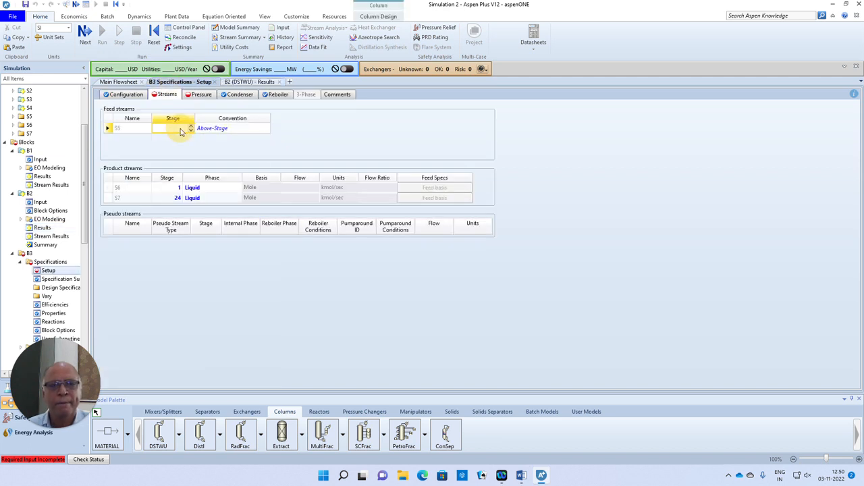
pyautogui.write('12')
pyautogui.press('Return')
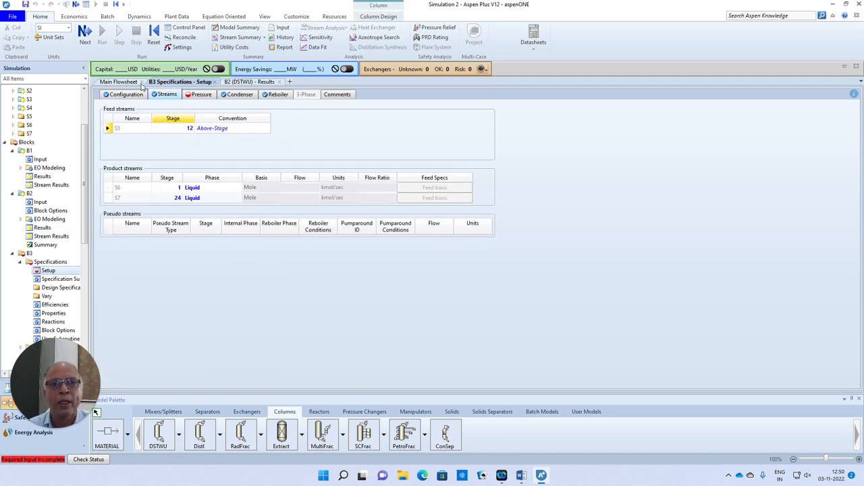
# Set B3's stage 1 / condenser pressure to 20 atm and its stage pressure drop to 0 N/sqm
pyautogui.click(86, 34)
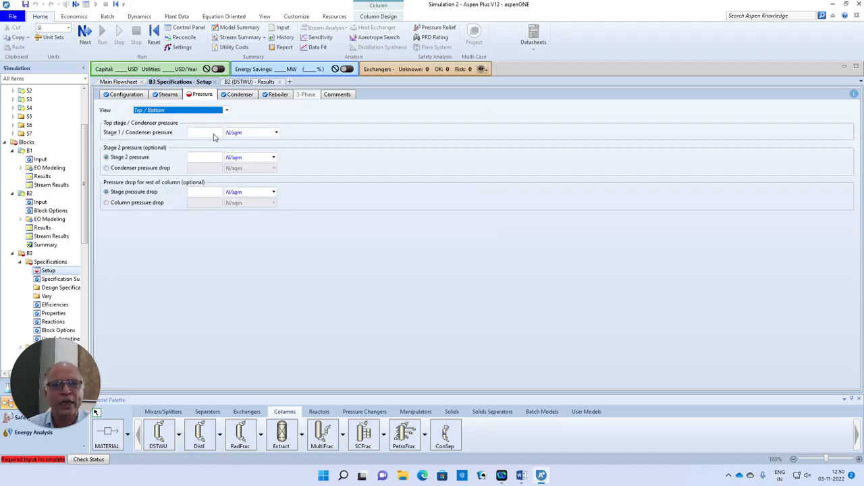
pyautogui.click(214, 135)
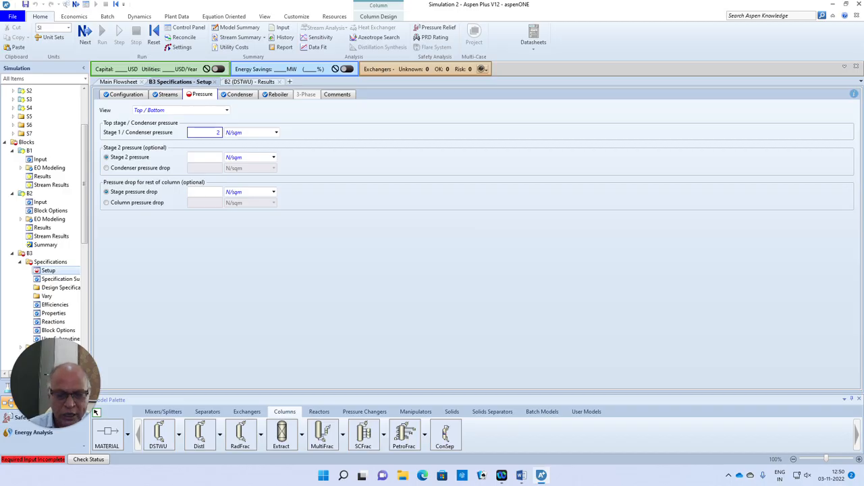
pyautogui.click(277, 132)
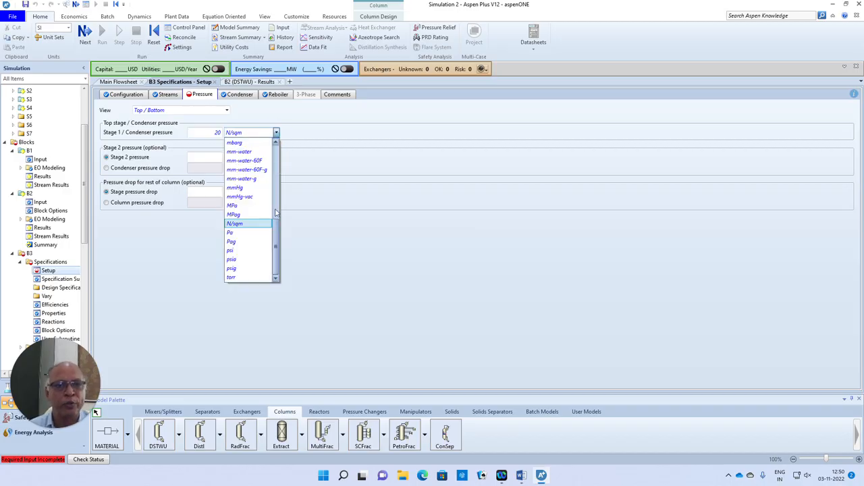
pyautogui.scroll(5, 274, 190)
pyautogui.click(236, 142)
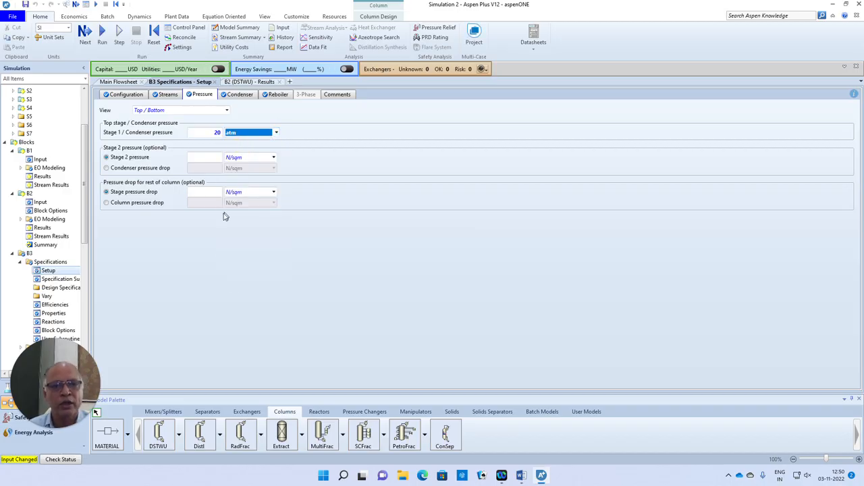
pyautogui.click(211, 192)
pyautogui.write('0')
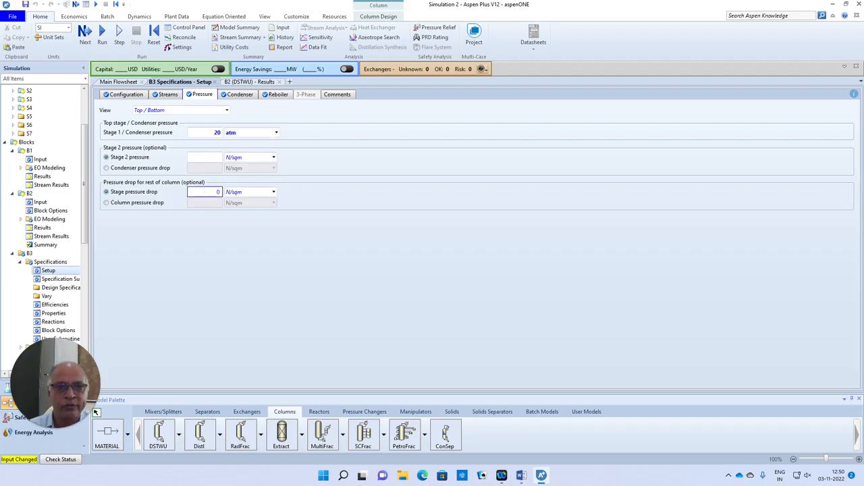
pyautogui.click(281, 270)
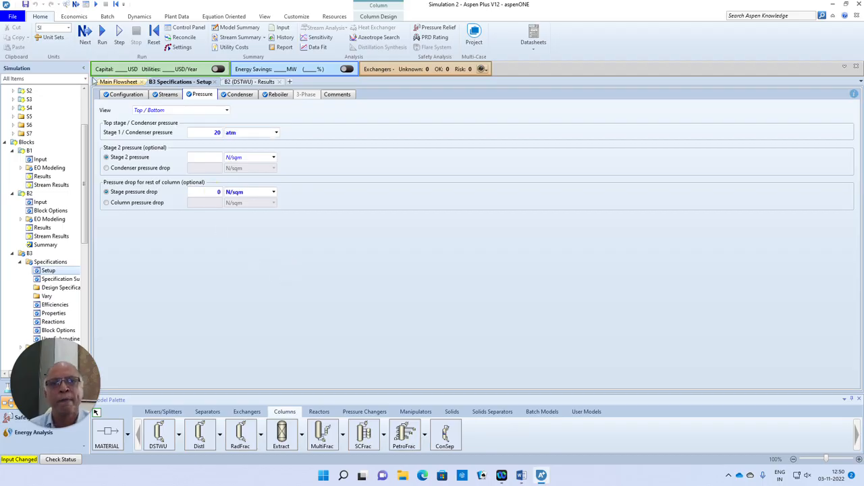
# Run the simulation with the completed RadFrac input
pyautogui.click(84, 31)
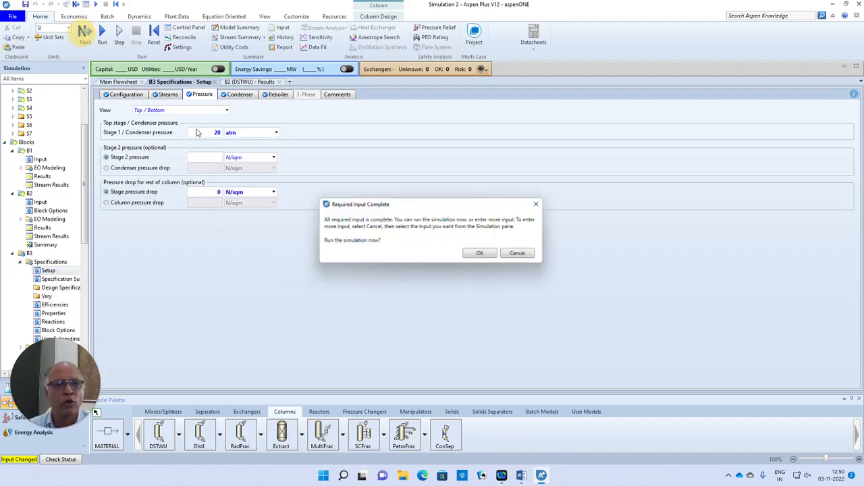
pyautogui.click(481, 255)
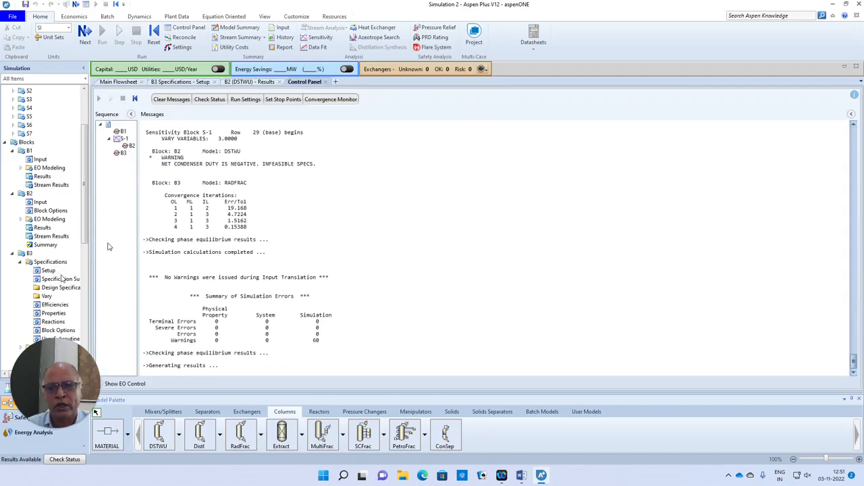
pyautogui.moveTo(83, 228); pyautogui.dragTo(85, 260)
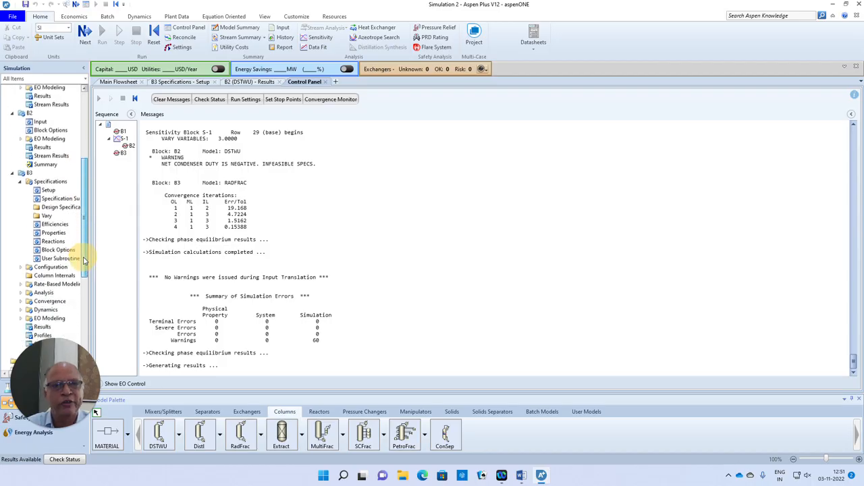
# Open B2's stream results, add streams S6 and S7 to the table, and expand the mole fractions to compare both columns' products
pyautogui.click(119, 82)
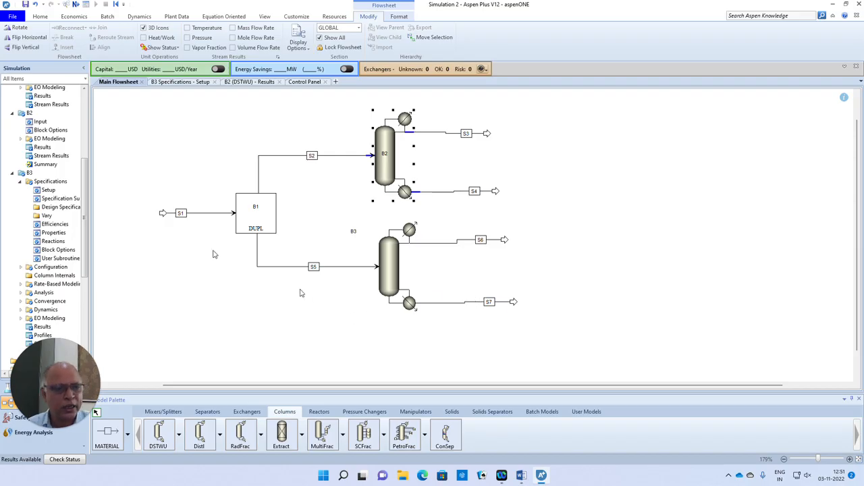
pyautogui.click(41, 18)
pyautogui.click(241, 37)
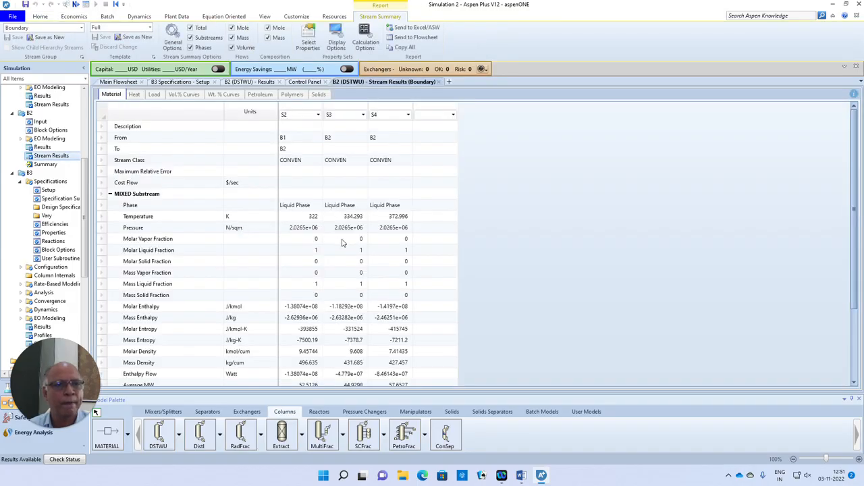
pyautogui.click(453, 116)
pyautogui.click(436, 167)
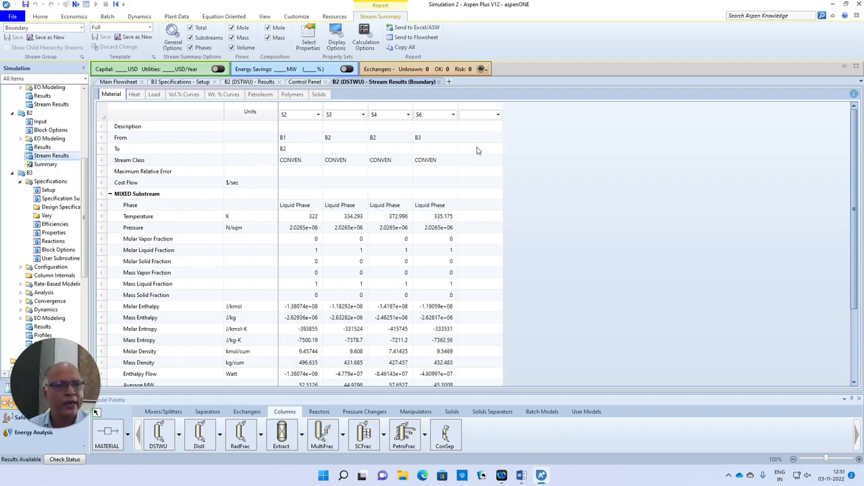
pyautogui.click(498, 116)
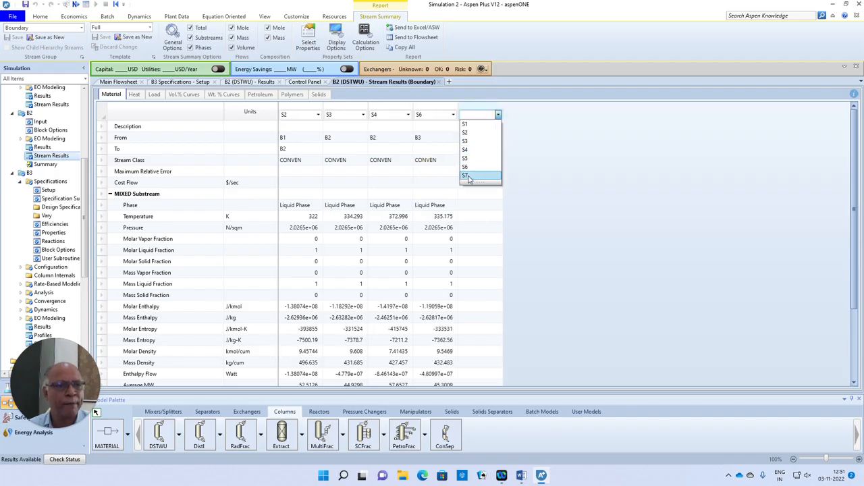
pyautogui.click(473, 177)
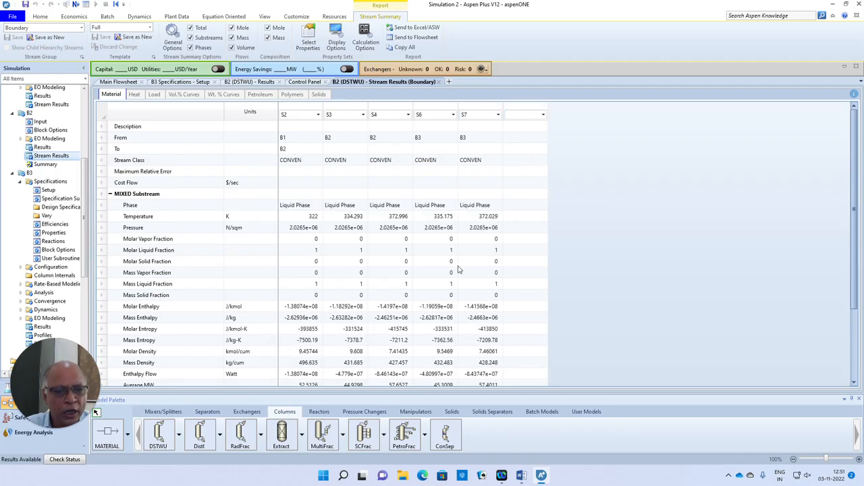
pyautogui.scroll(-3, 378, 233)
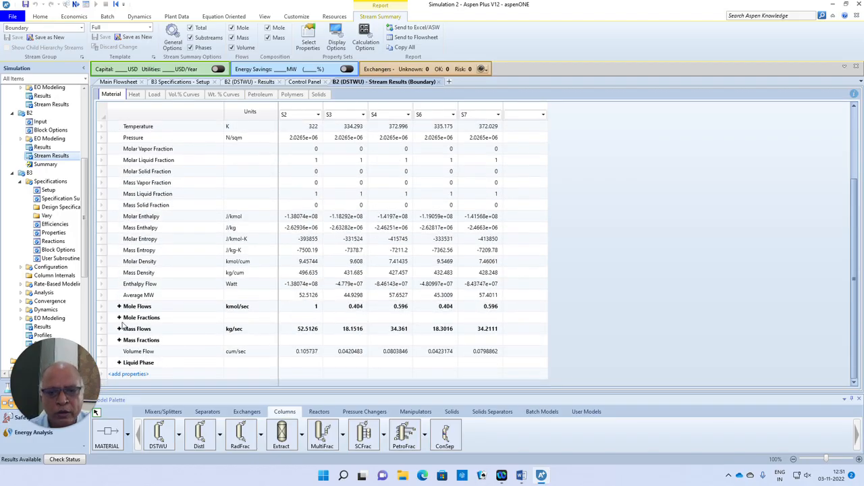
pyautogui.click(119, 317)
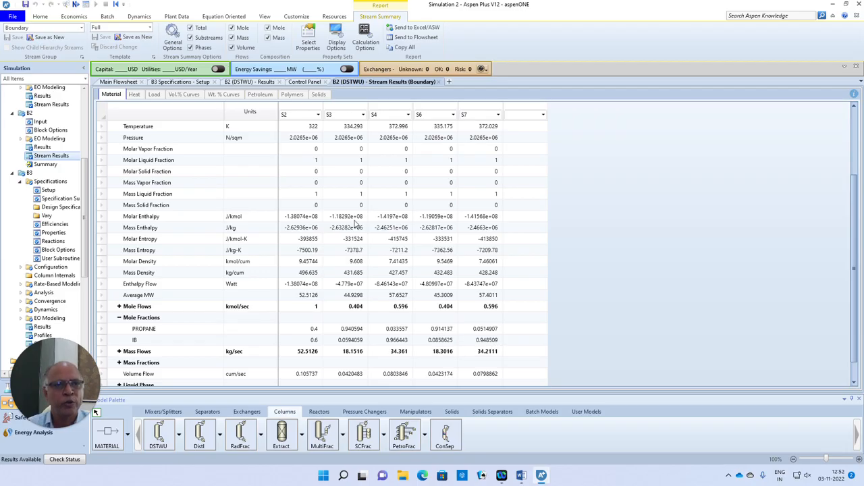
# Close the stream results, control panel, B2 results and B3 setup forms, returning to the main flowsheet
pyautogui.click(438, 82)
pyautogui.click(324, 81)
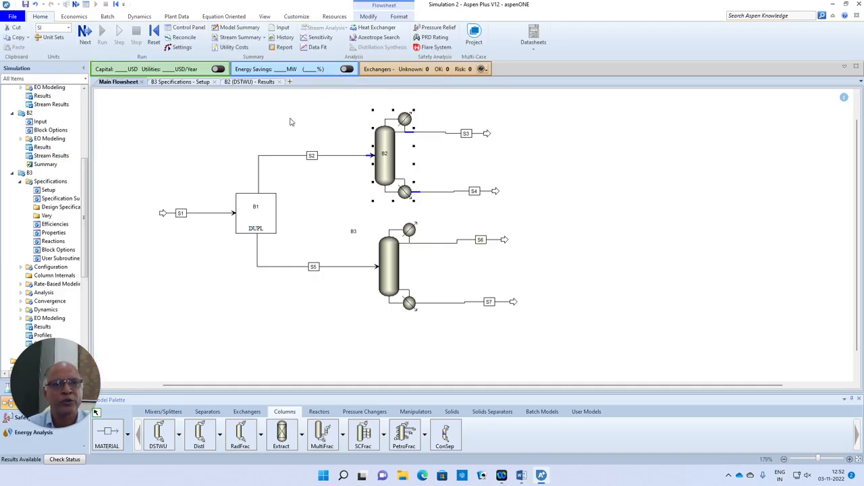
pyautogui.click(278, 82)
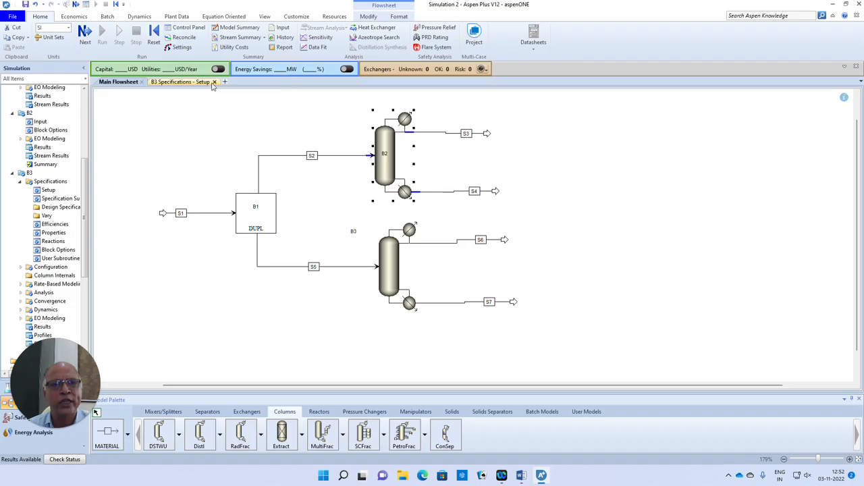
pyautogui.click(214, 82)
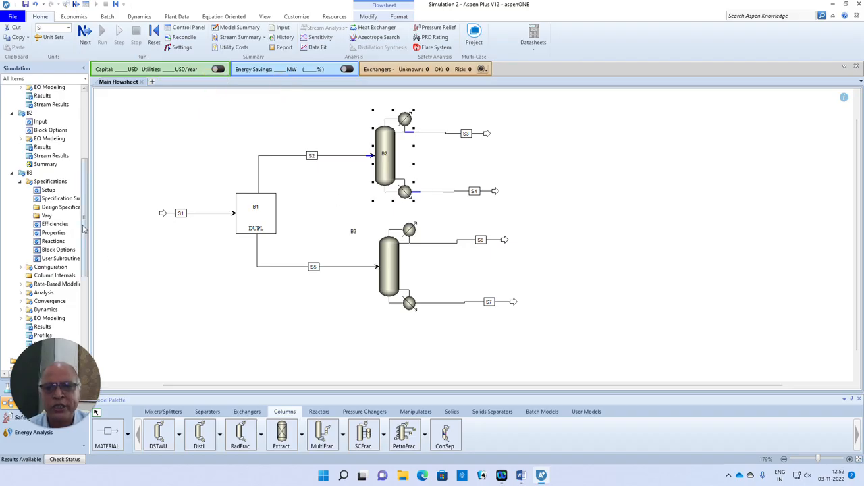
# In the input of sensitivity S-1, change manipulated variable 1 to block B3's MOLE-RR
pyautogui.moveTo(86, 228); pyautogui.dragTo(86, 316)
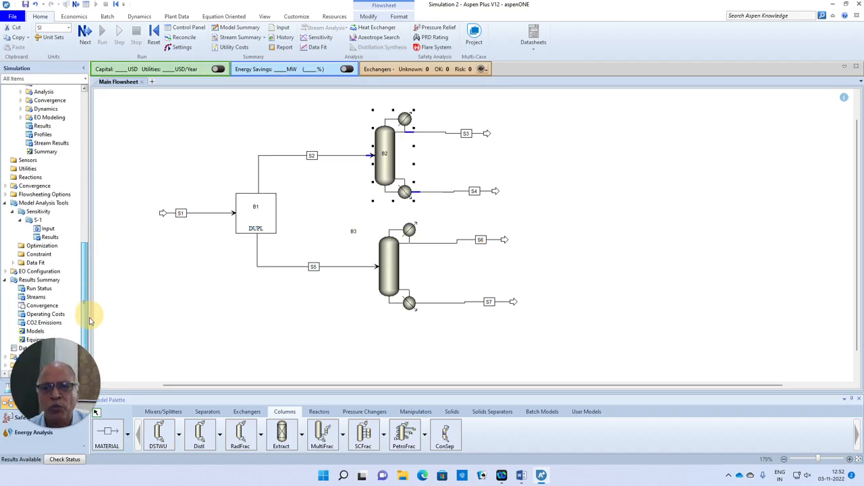
pyautogui.click(47, 229)
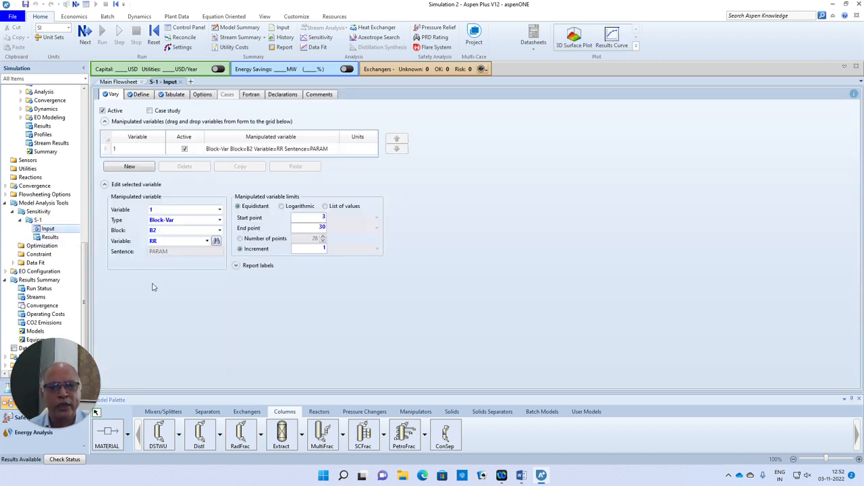
pyautogui.click(219, 231)
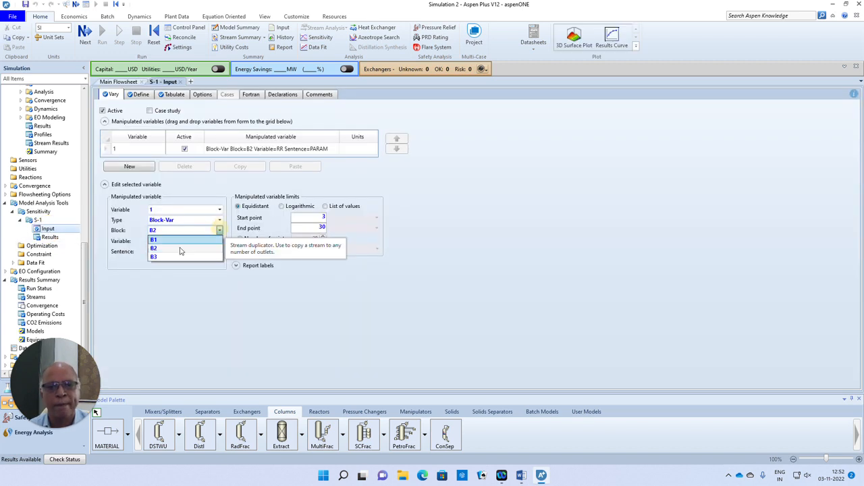
pyautogui.click(162, 257)
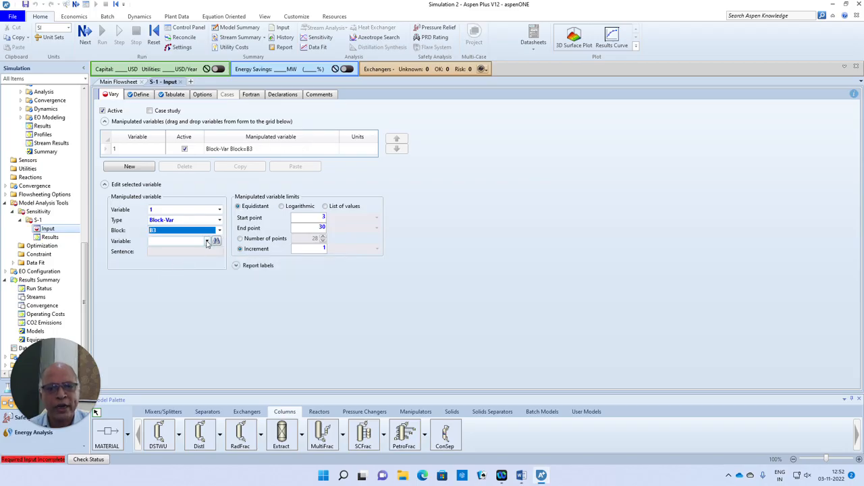
pyautogui.click(206, 241)
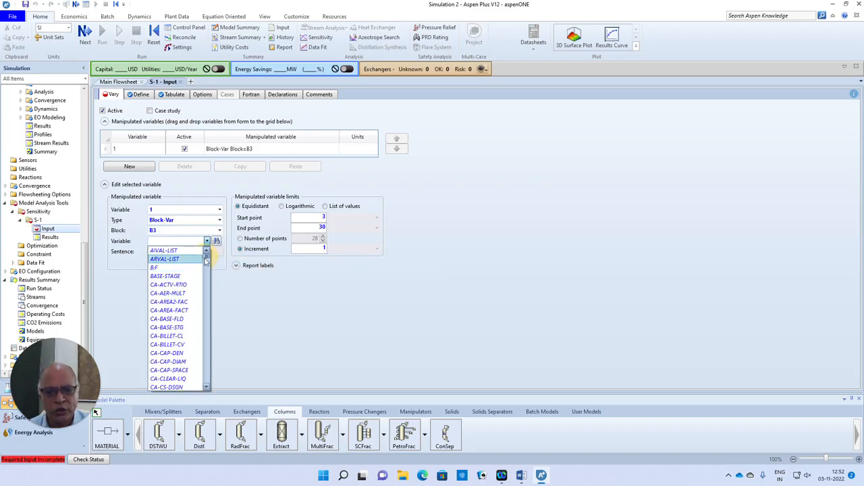
pyautogui.moveTo(206, 260); pyautogui.dragTo(211, 312)
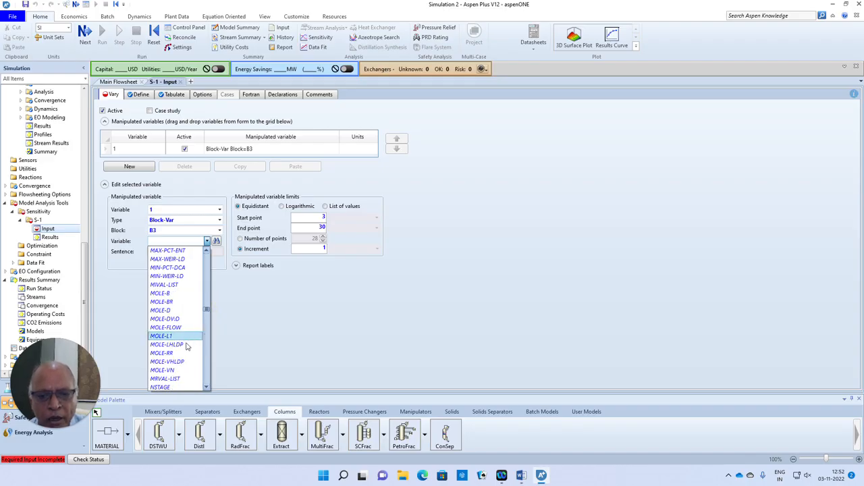
pyautogui.click(165, 353)
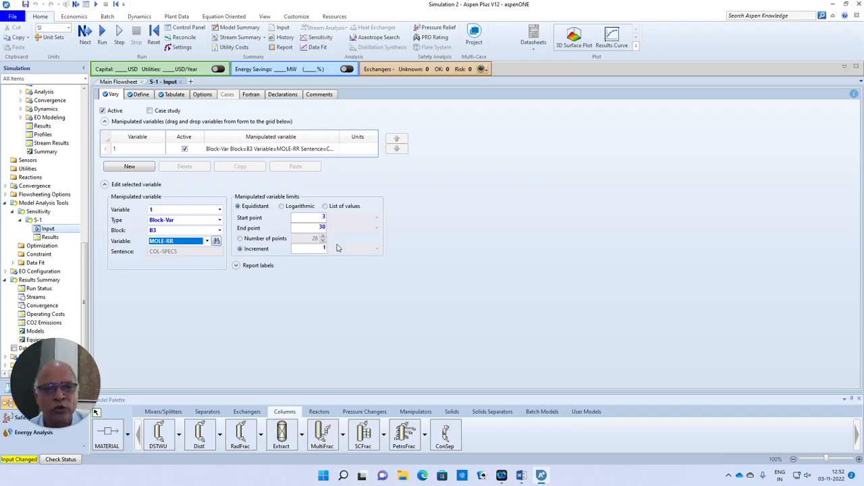
# Redefine the sampled variable NSTAGE in S-1 as block B3's NSTAGE variable
pyautogui.click(141, 94)
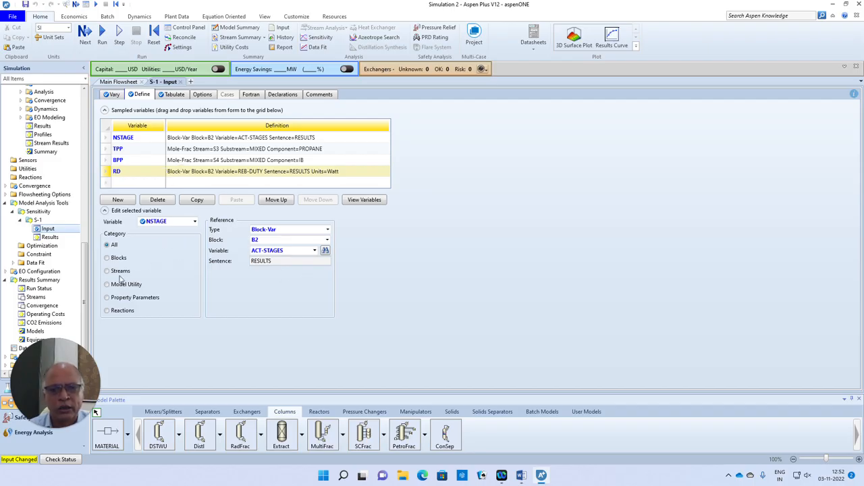
pyautogui.click(327, 240)
pyautogui.click(313, 267)
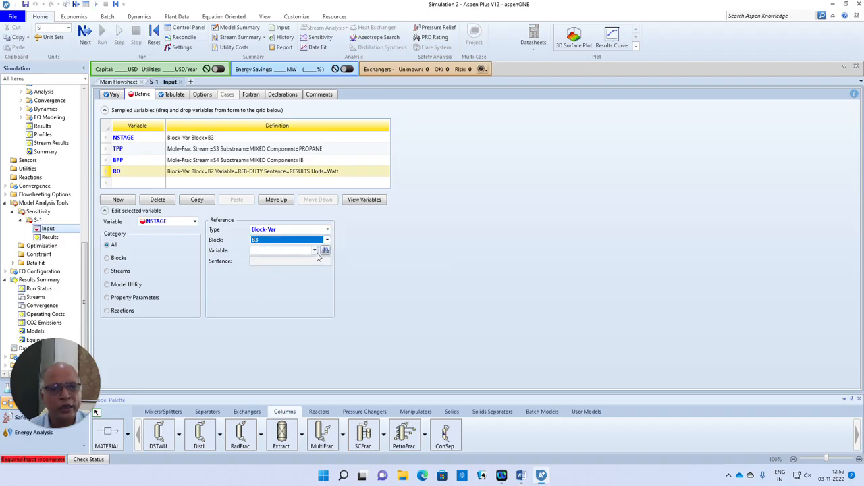
pyautogui.click(315, 251)
pyautogui.click(314, 251)
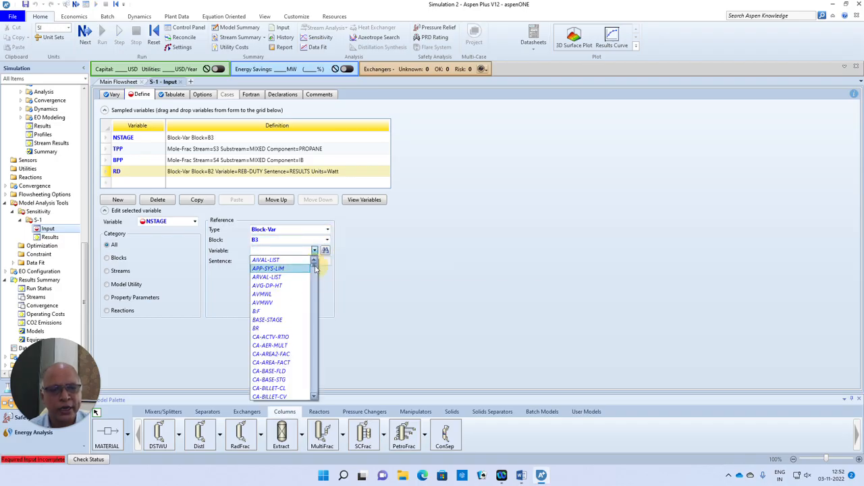
pyautogui.moveTo(314, 266); pyautogui.dragTo(314, 323)
pyautogui.click(274, 305)
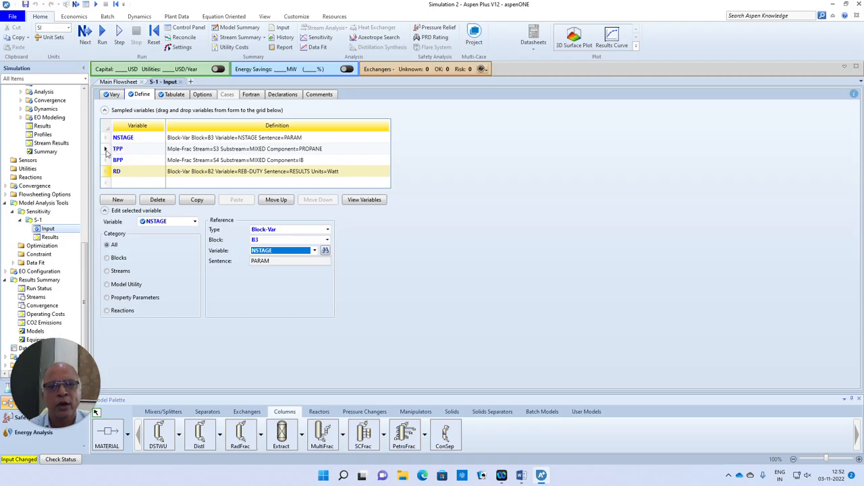
# Redefine the sampled stream variable TPP as the Mole-Frac of PROPANE in stream S6, substream MIXED
pyautogui.click(106, 148)
pyautogui.click(327, 241)
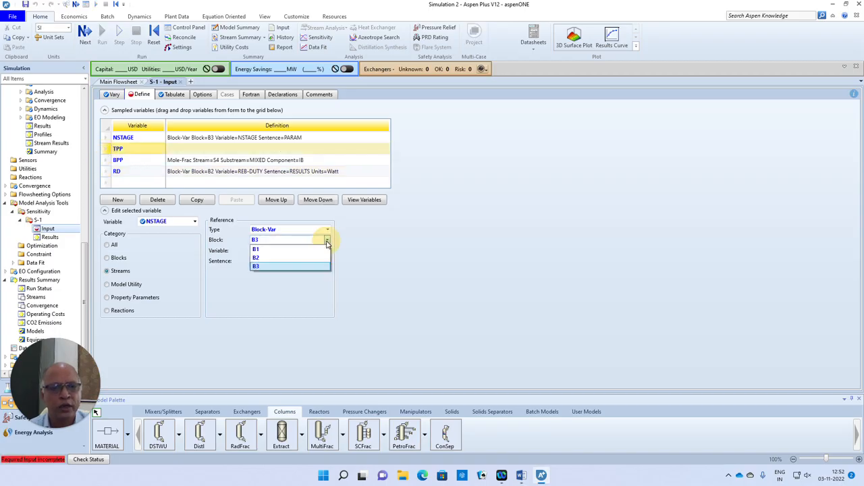
pyautogui.click(267, 267)
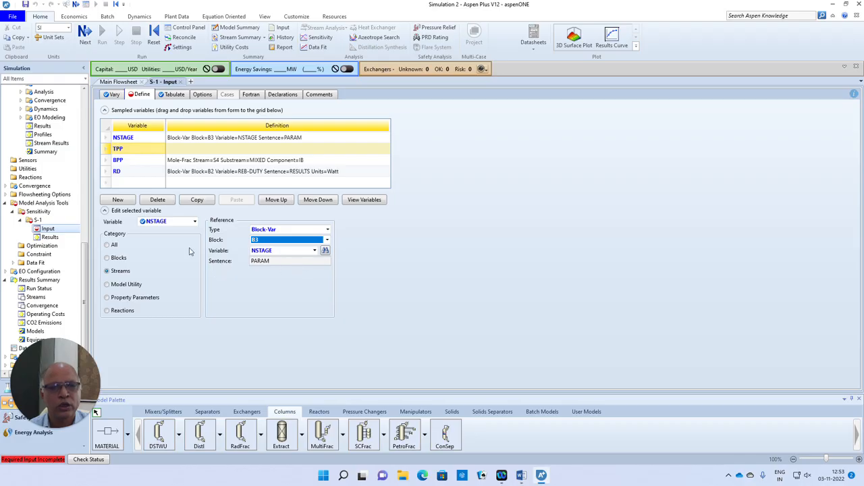
pyautogui.click(106, 149)
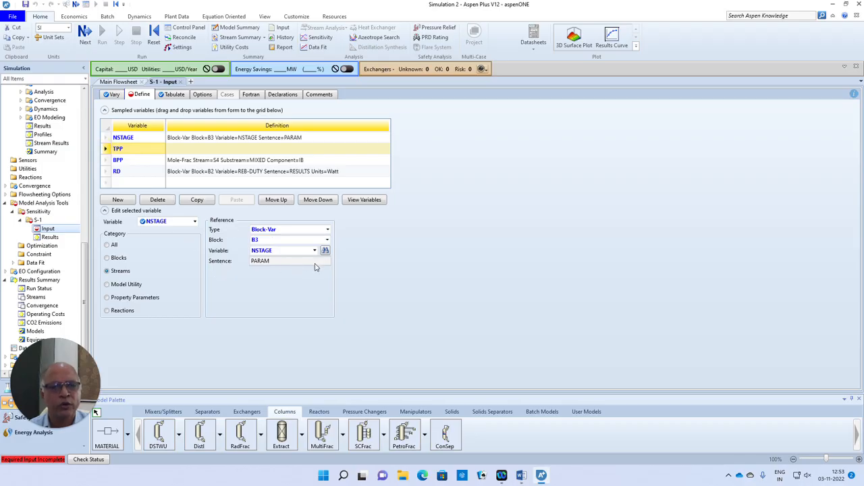
pyautogui.click(115, 273)
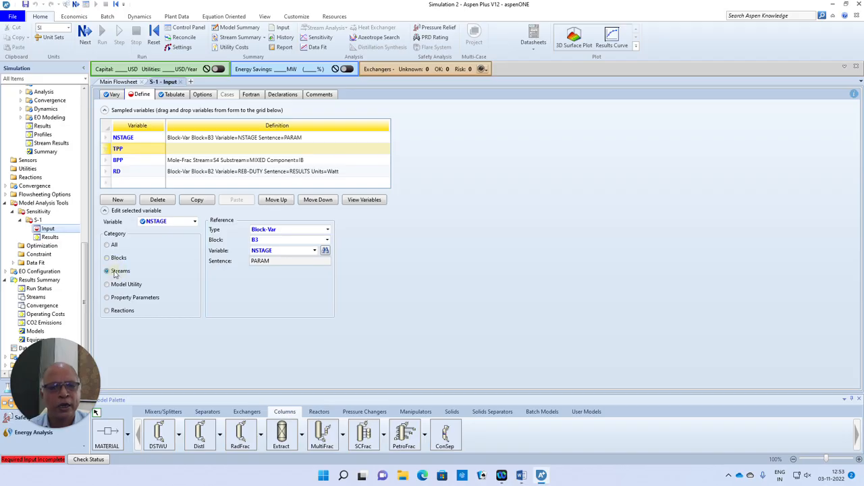
pyautogui.click(195, 221)
pyautogui.click(154, 241)
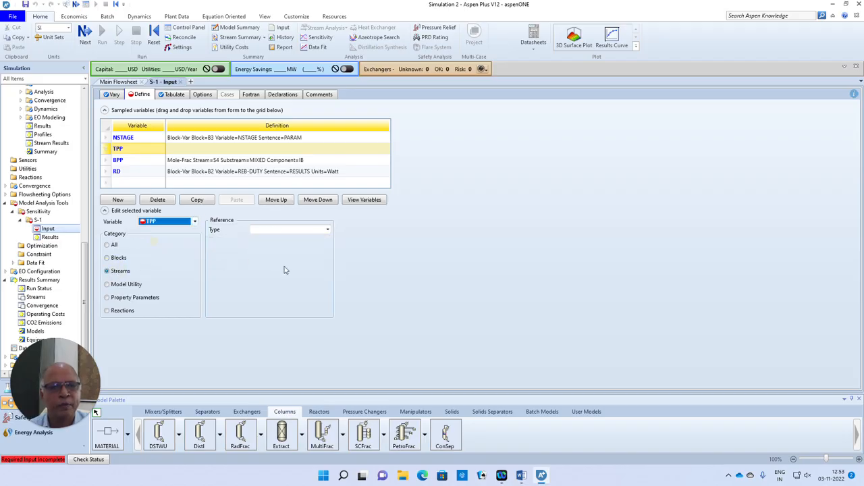
pyautogui.click(327, 229)
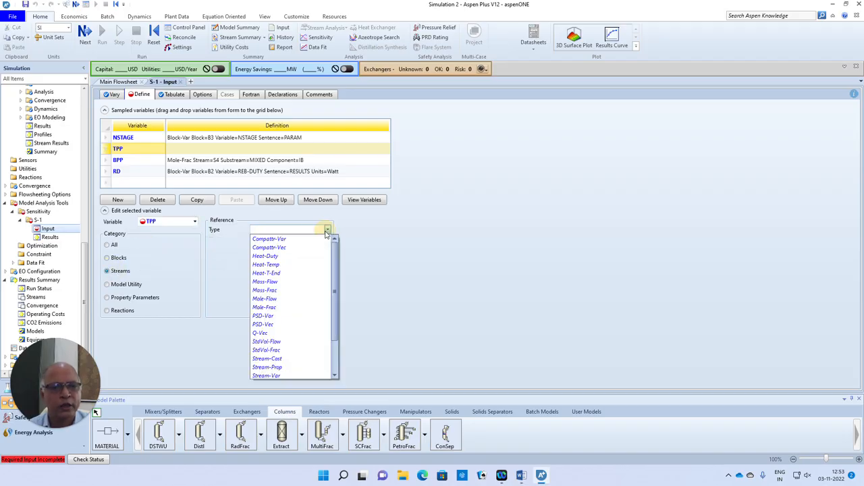
pyautogui.click(285, 308)
pyautogui.click(328, 241)
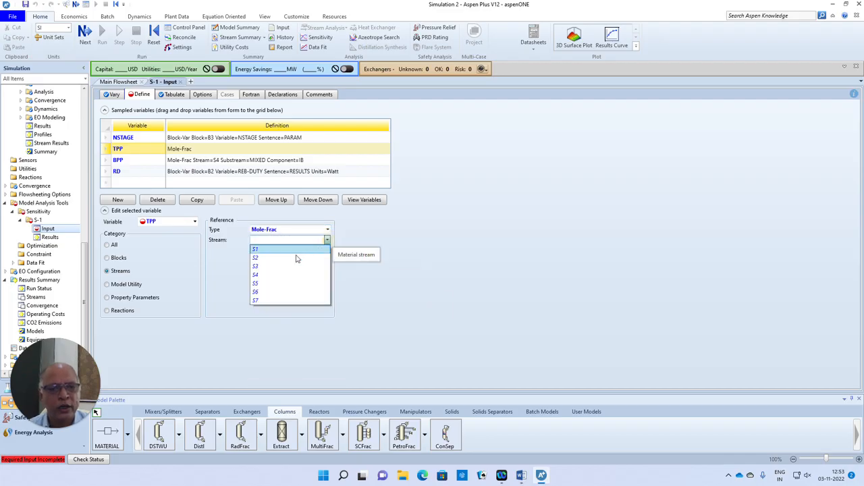
pyautogui.click(261, 293)
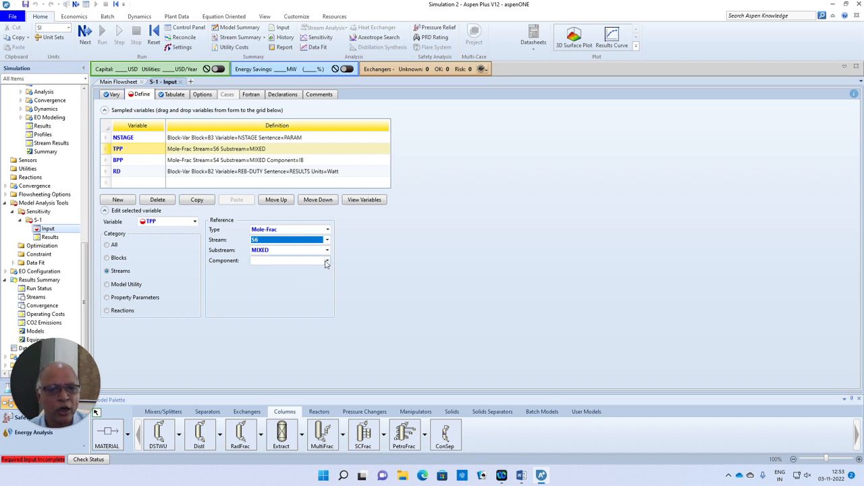
pyautogui.click(326, 261)
pyautogui.click(268, 282)
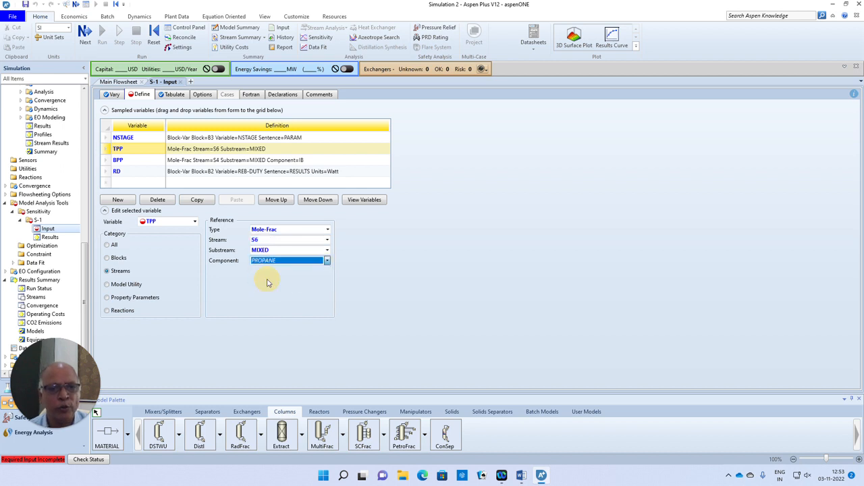
# Change the sampled variable BPP to stream S7 and the reboiler duty variable RD to block B3
pyautogui.click(107, 160)
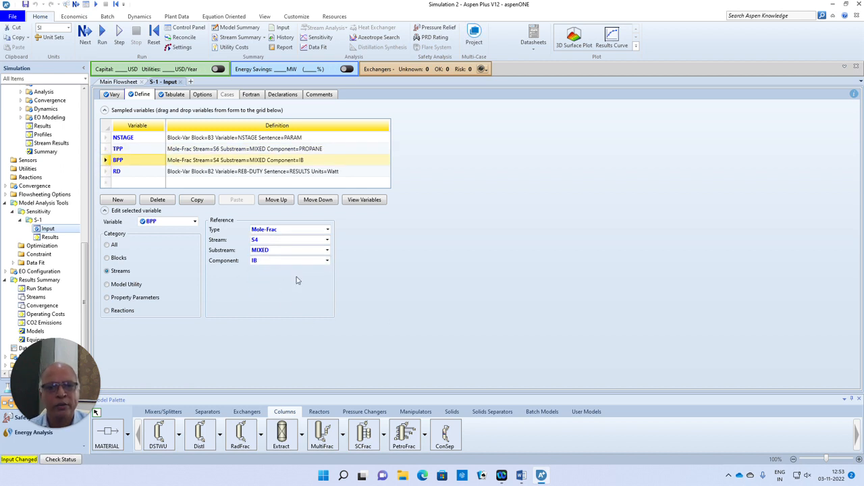
pyautogui.click(327, 239)
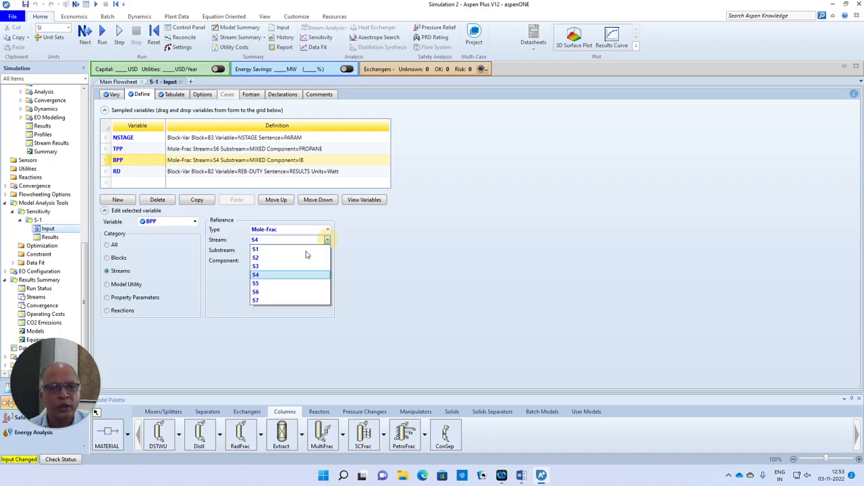
pyautogui.click(257, 300)
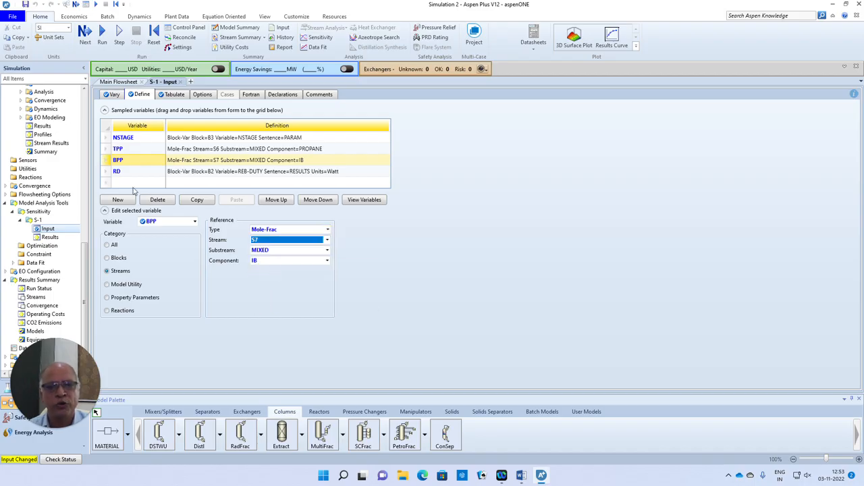
pyautogui.click(106, 171)
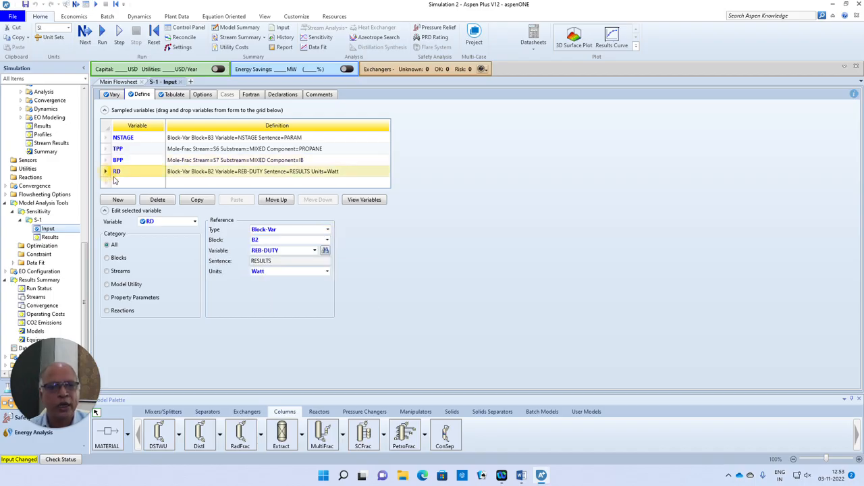
pyautogui.click(327, 240)
pyautogui.click(324, 261)
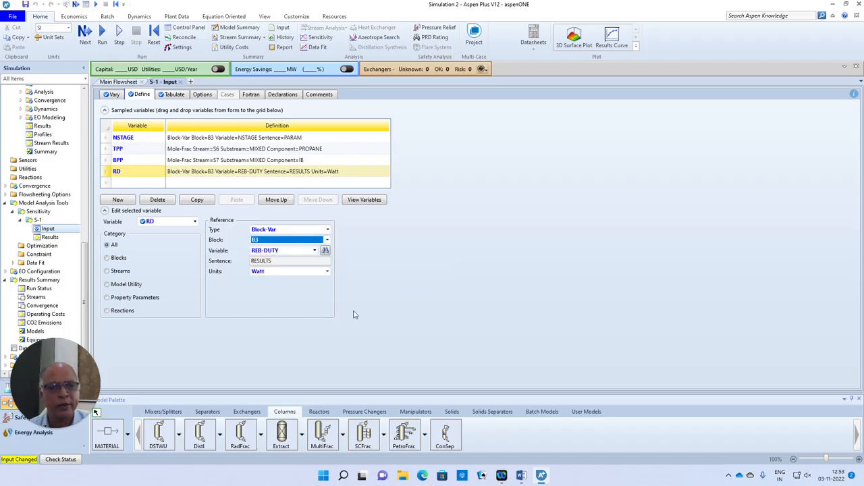
# Reinitialize the whole simulation, purging its results, and run it with the revised S-1 sensitivity
pyautogui.click(387, 302)
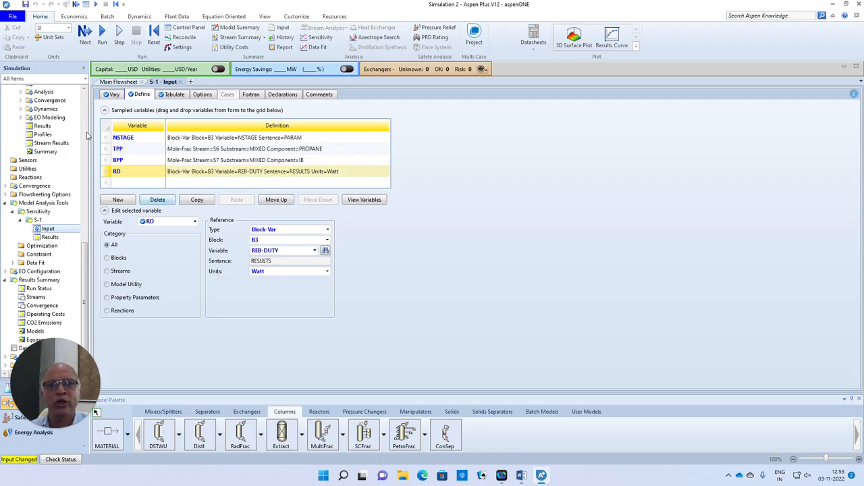
pyautogui.click(154, 31)
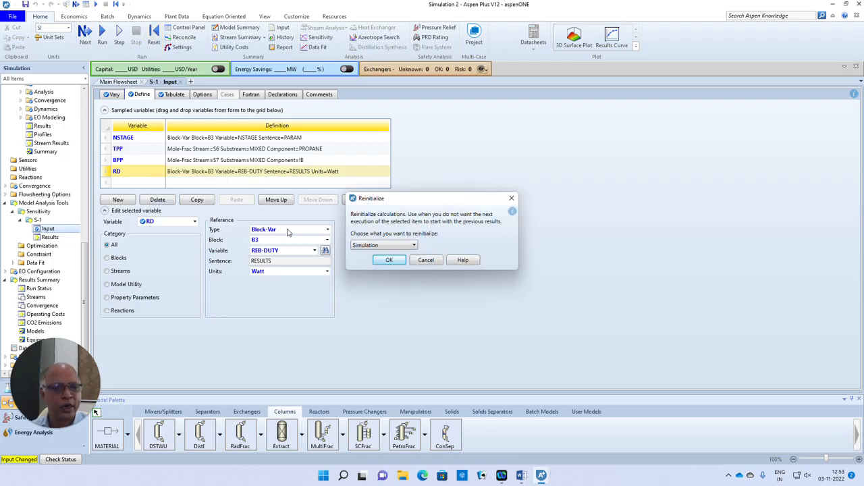
pyautogui.click(391, 261)
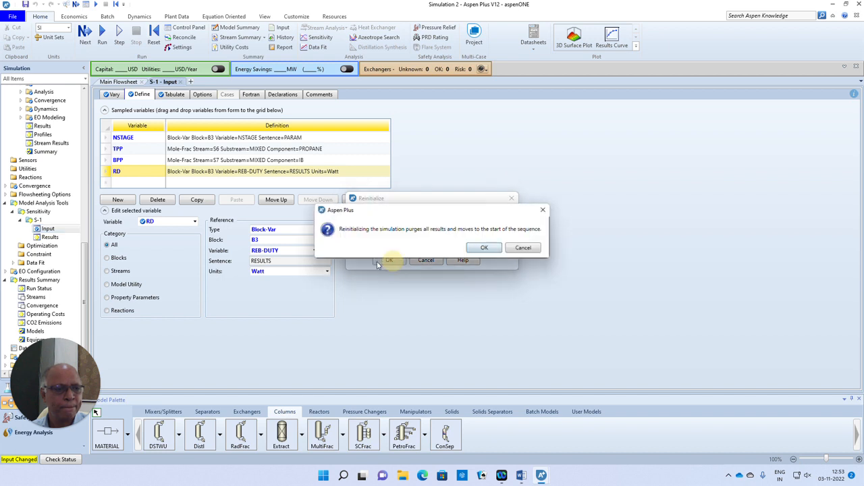
pyautogui.click(487, 247)
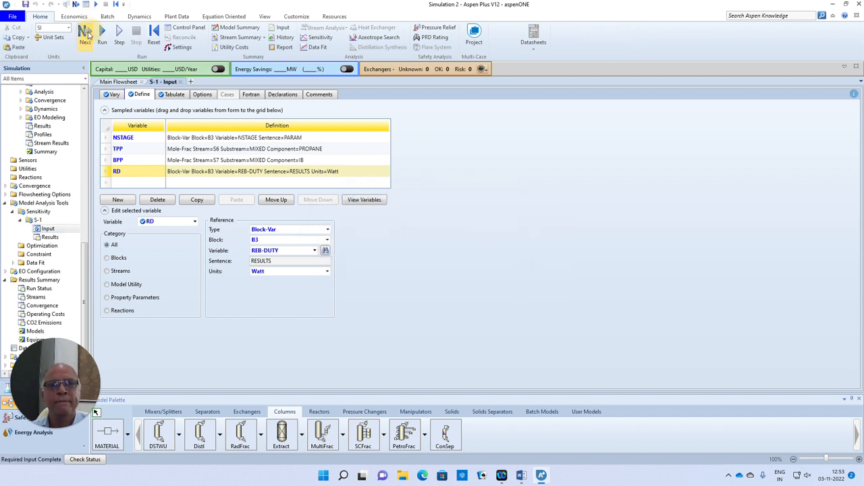
pyautogui.click(85, 31)
pyautogui.click(483, 255)
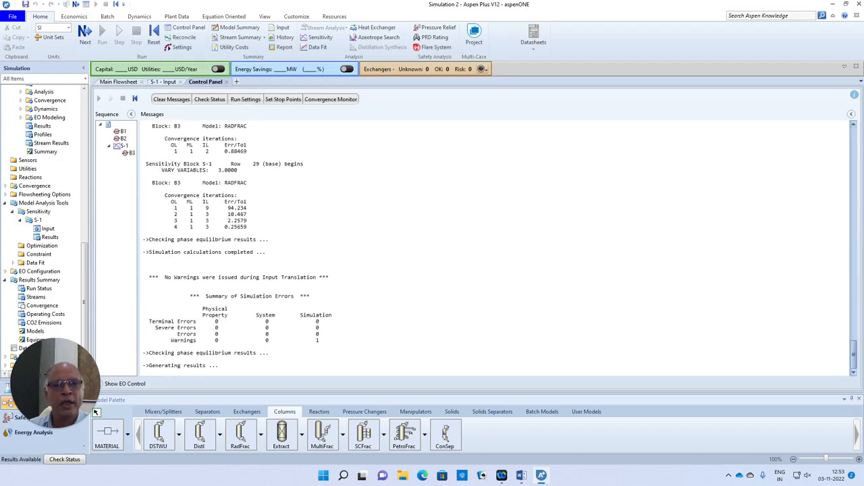
# Plot only TPP and BPP from the S-1 sensitivity results as curves against B3's MOLE-RR
pyautogui.doubleClick(50, 238)
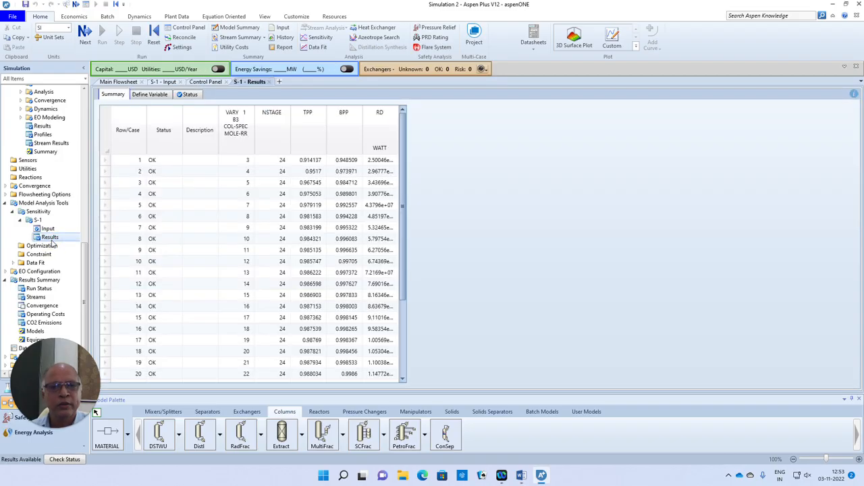
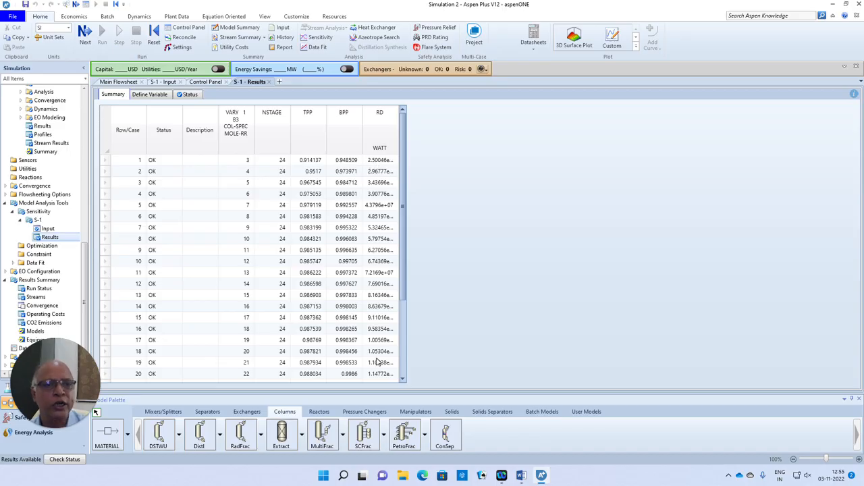
pyautogui.click(635, 30)
pyautogui.click(574, 37)
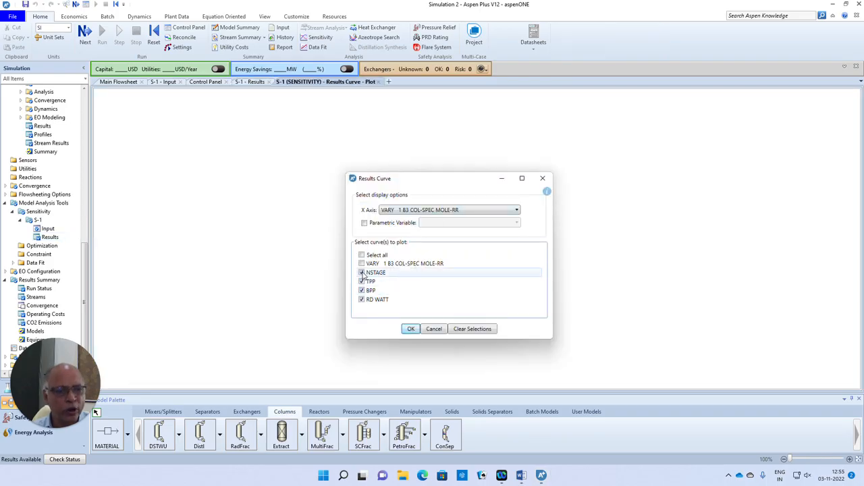
pyautogui.click(361, 273)
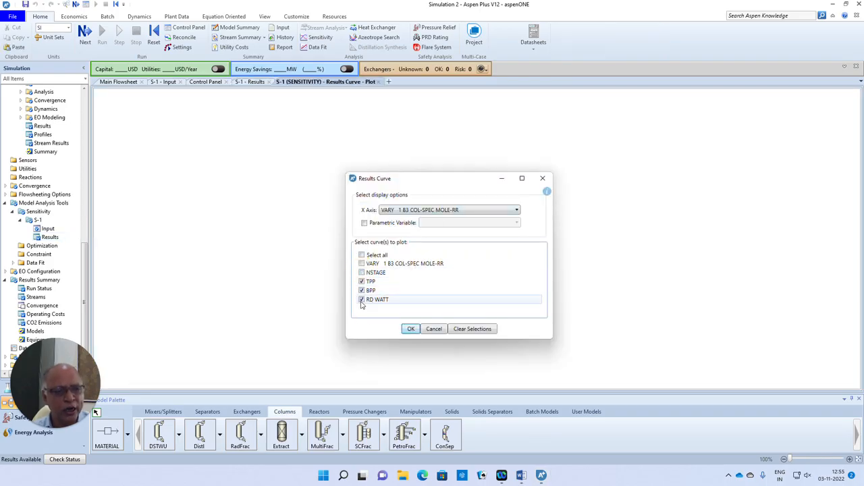
pyautogui.click(362, 301)
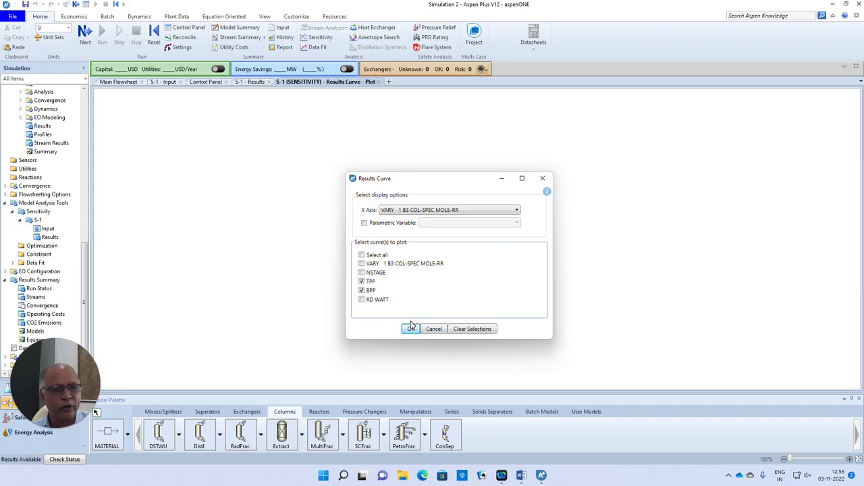
pyautogui.click(410, 329)
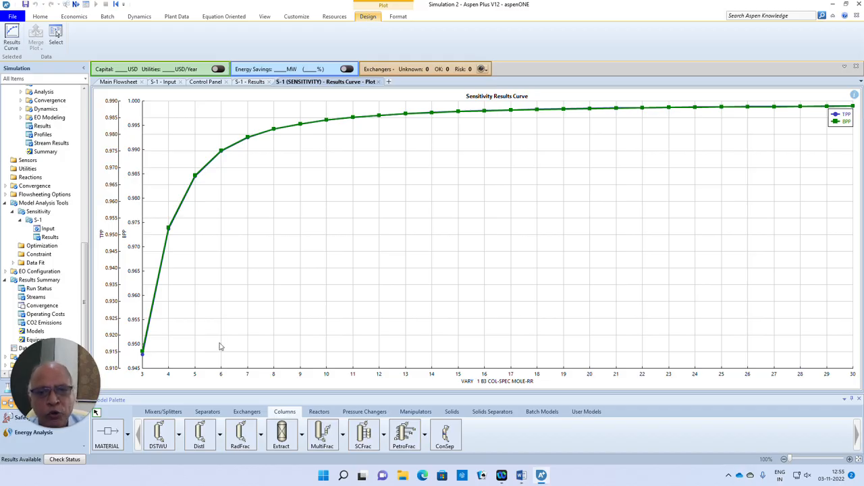
# Trace on the sensitivity results curve which reflux ratio gives a TPP of about 0.96
pyautogui.moveTo(143, 200); pyautogui.dragTo(185, 205)
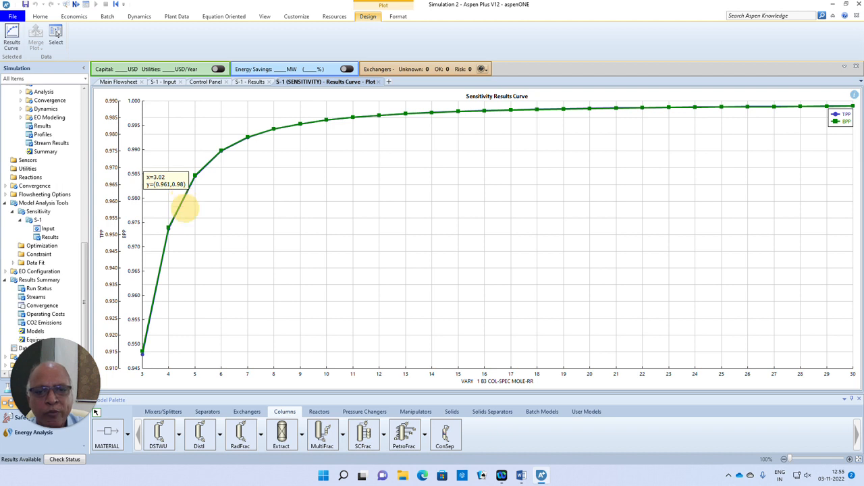
pyautogui.moveTo(184, 248); pyautogui.dragTo(184, 375)
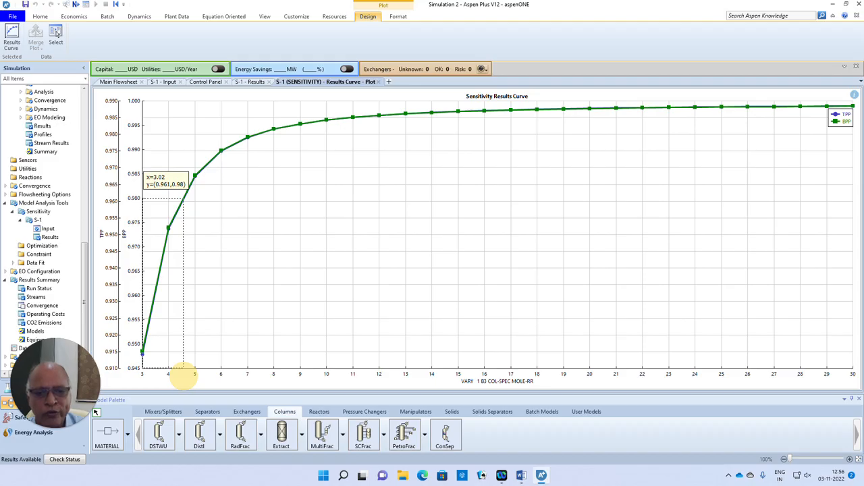
pyautogui.moveTo(183, 374); pyautogui.dragTo(185, 377)
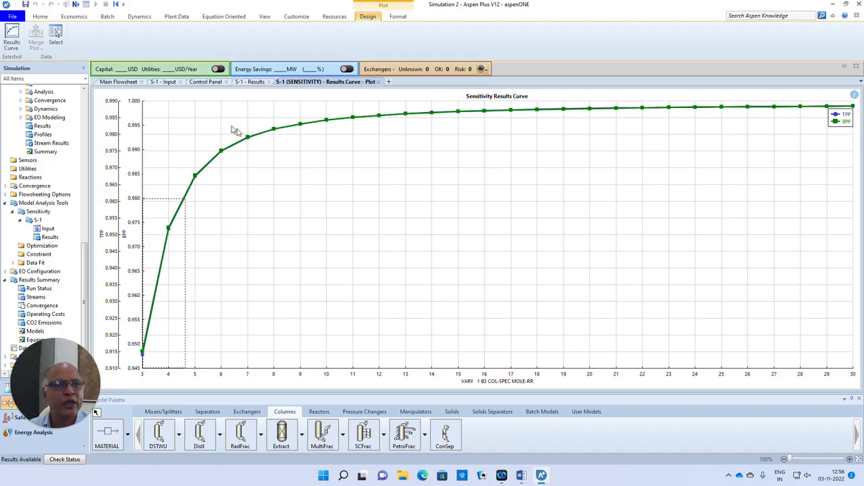
# Close the sensitivity plot, the S-1 results, the run messages and the S-1 input to return to the main flowsheet
pyautogui.click(378, 82)
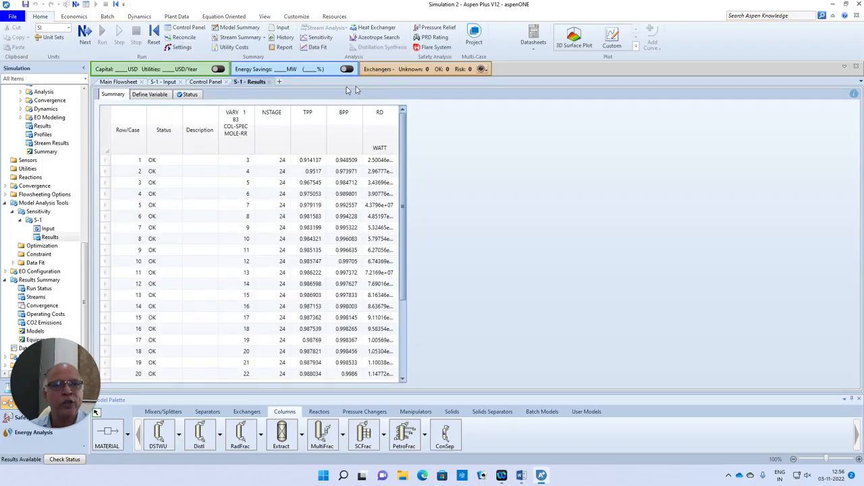
pyautogui.click(268, 81)
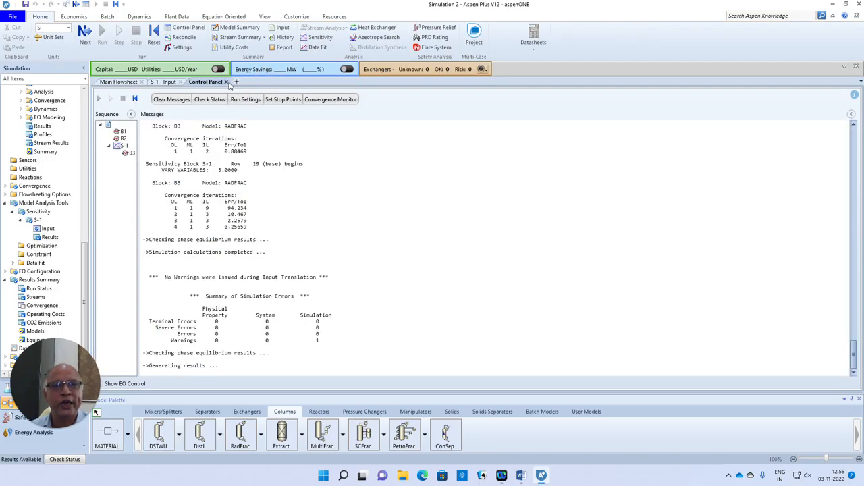
pyautogui.click(226, 81)
pyautogui.click(180, 82)
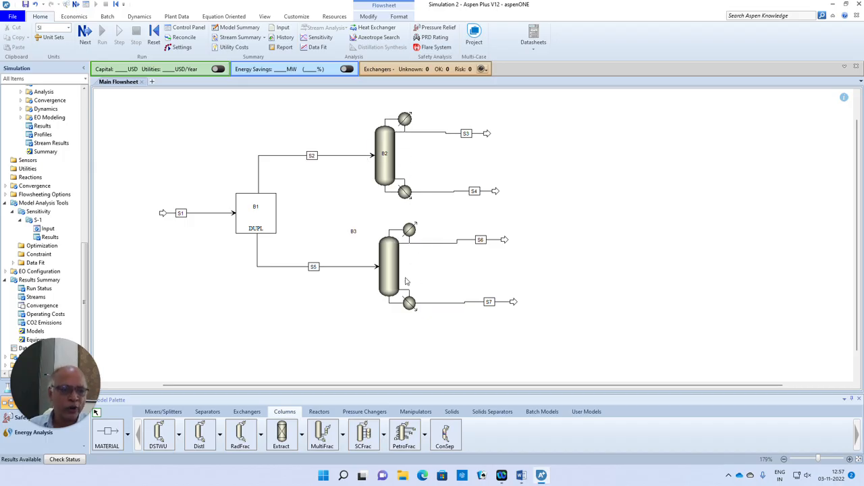
# Switch to the Word problem statement, check the required top-product propane mole fraction, and return to Aspen Plus
pyautogui.click(521, 476)
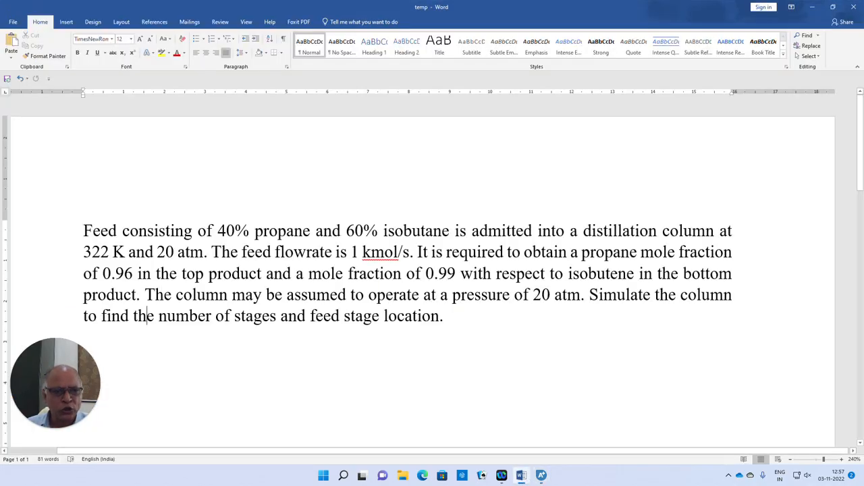
pyautogui.doubleClick(118, 273)
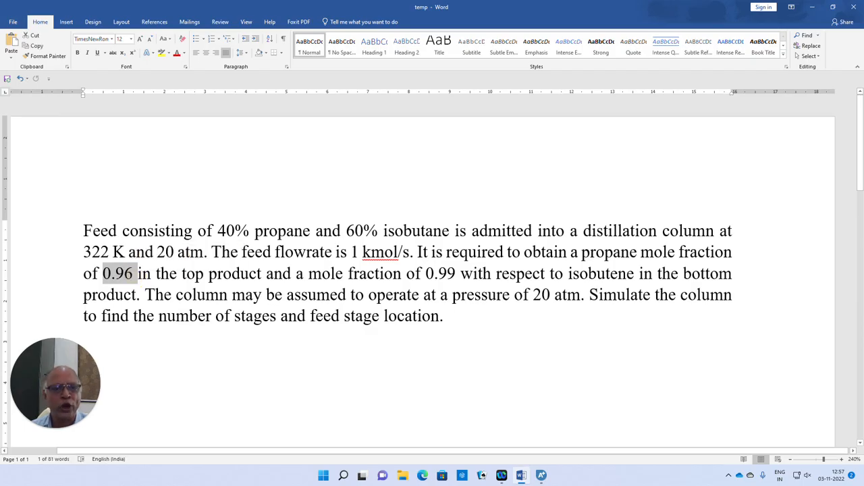
pyautogui.click(541, 476)
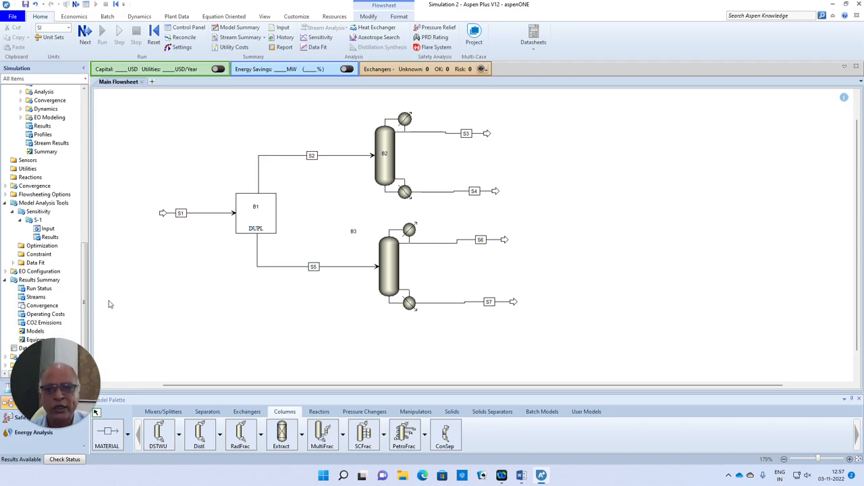
# Deactivate sensitivity S-1 and create a new flowsheeting design spec with the default ID
pyautogui.rightClick(51, 219)
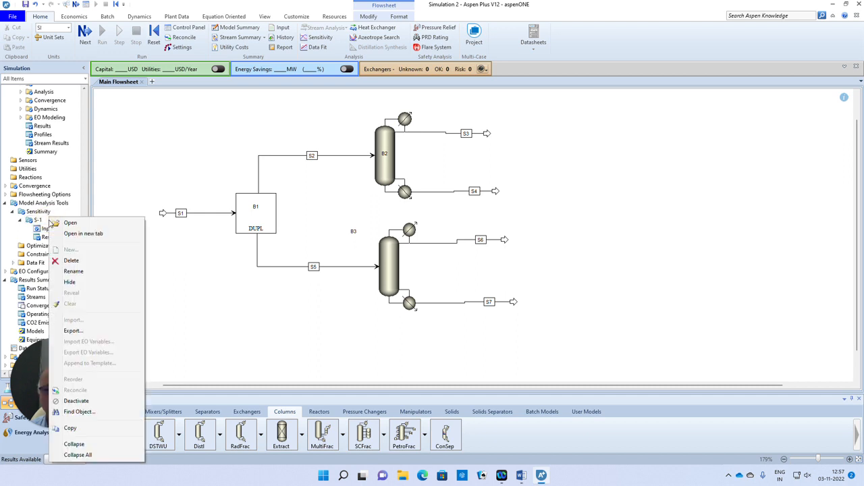
pyautogui.click(93, 400)
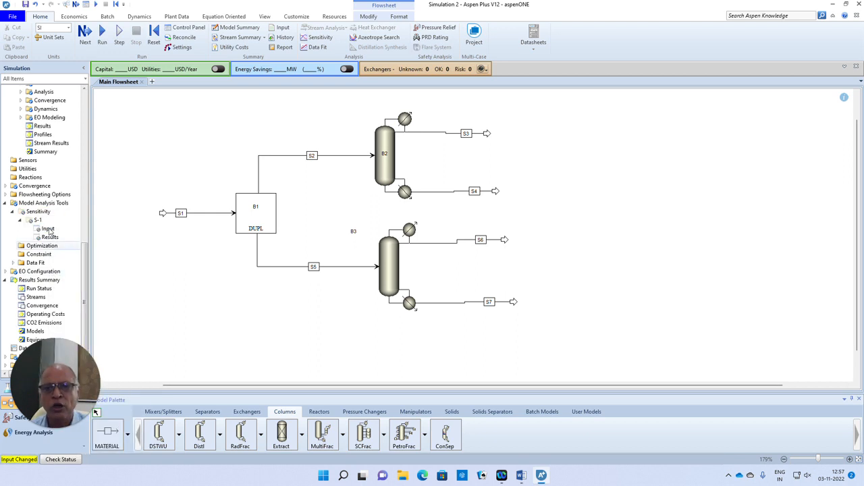
pyautogui.click(5, 195)
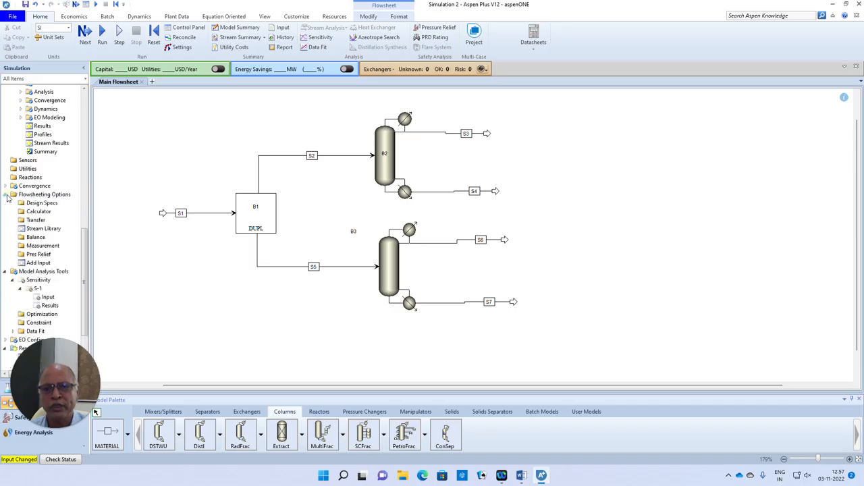
pyautogui.click(41, 203)
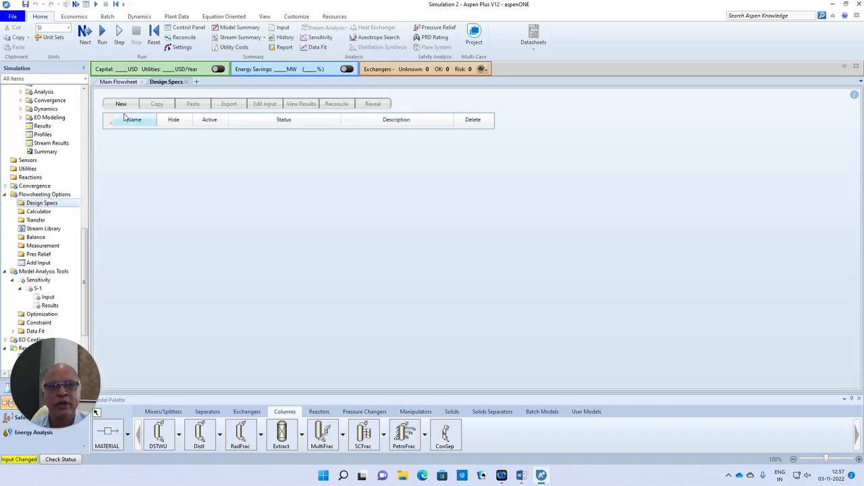
pyautogui.click(121, 104)
pyautogui.click(430, 254)
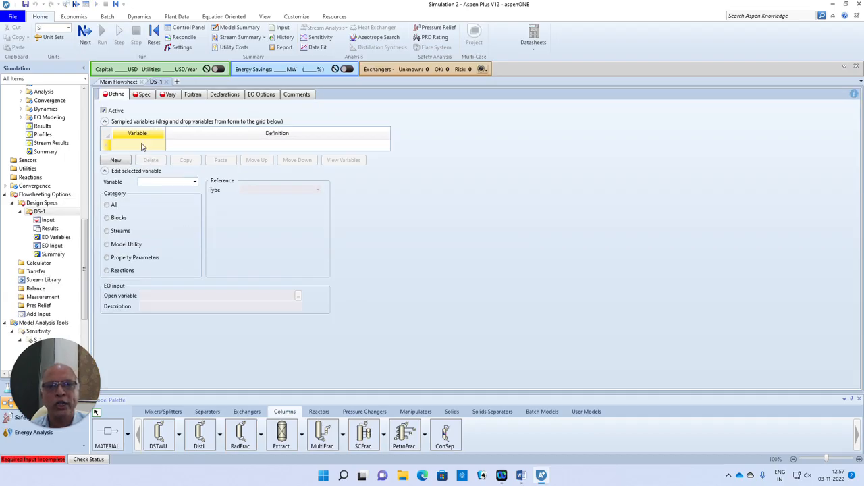
# Define the design spec's sampled stream variable TPP as the Mole-Frac of PROPANE in stream S6, substream MIXED
pyautogui.click(143, 147)
pyautogui.write('TPP')
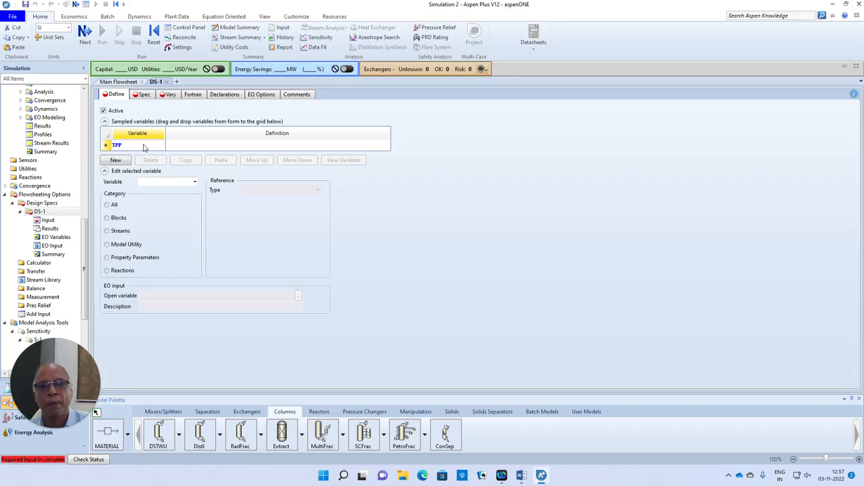
pyautogui.click(106, 146)
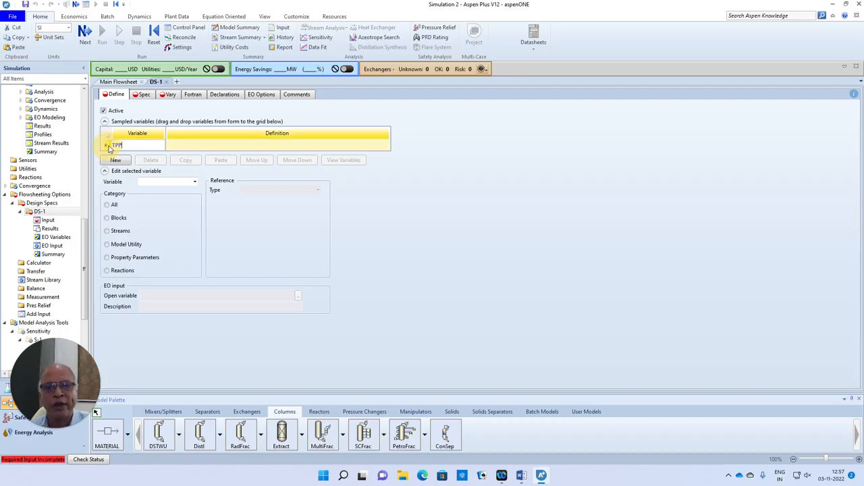
pyautogui.click(107, 231)
pyautogui.click(317, 200)
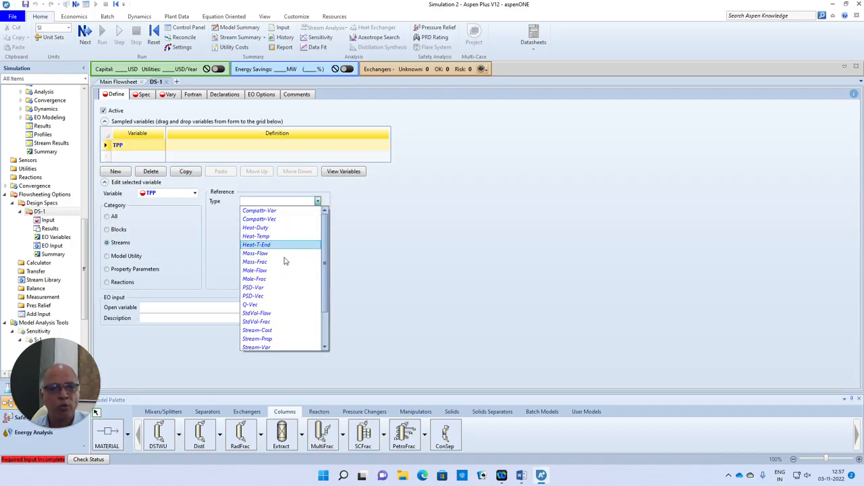
pyautogui.click(275, 279)
pyautogui.click(317, 211)
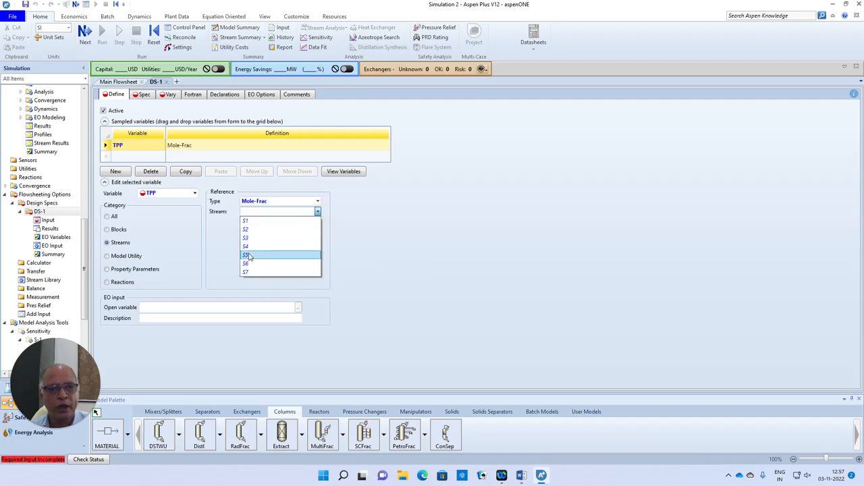
pyautogui.click(247, 264)
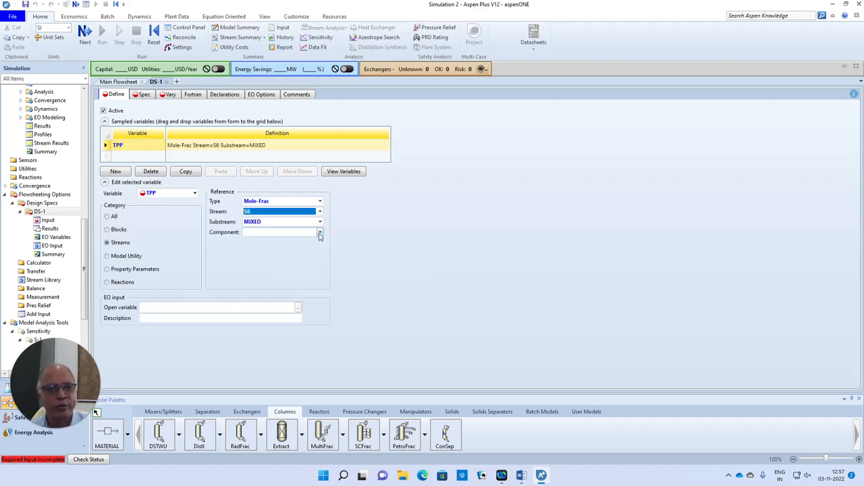
pyautogui.click(320, 234)
pyautogui.click(268, 253)
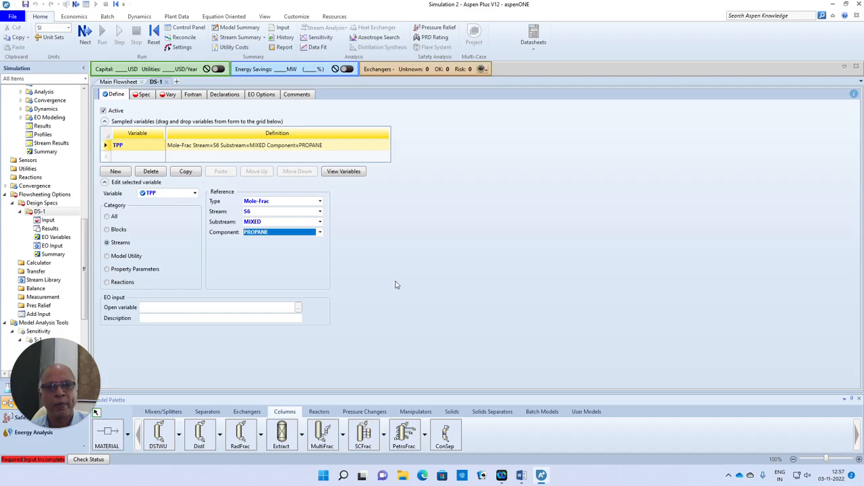
# Set the design specification expression to TPP with a target of 0.96 and a tolerance of 0.0001
pyautogui.click(142, 94)
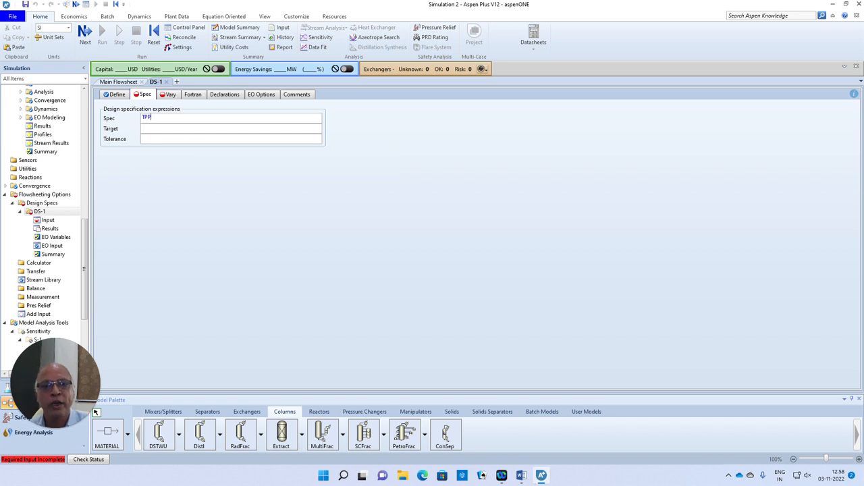
pyautogui.click(154, 128)
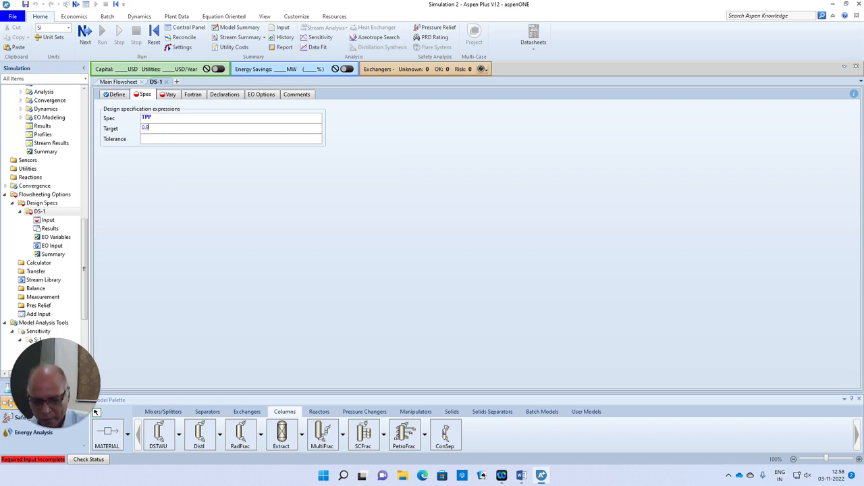
pyautogui.click(148, 140)
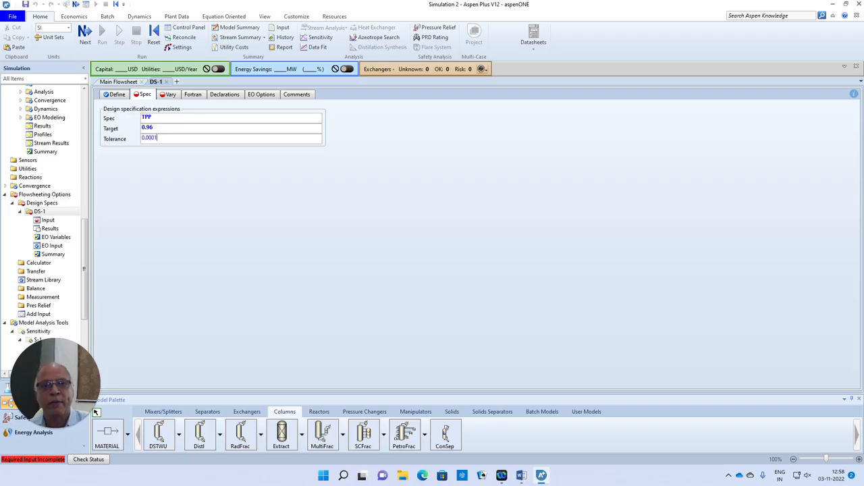
pyautogui.write('0.0001')
pyautogui.click(170, 224)
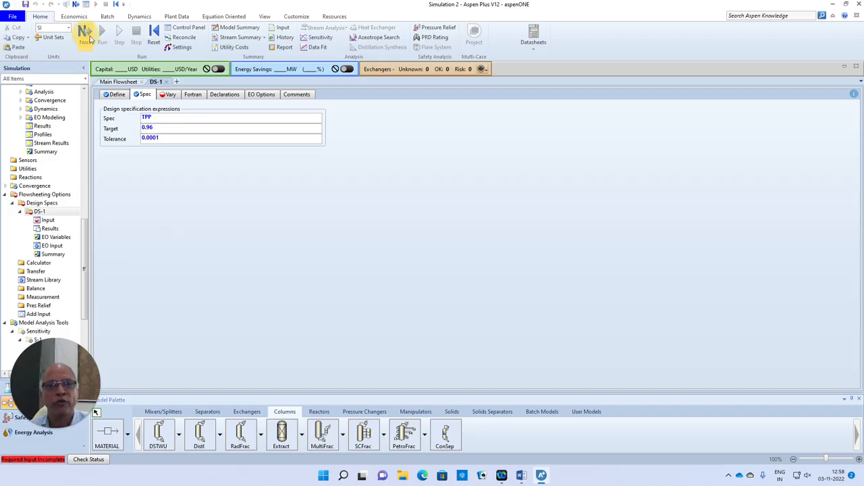
# Define the design spec's manipulated variable as Block-Var MOLE-RR of block B3
pyautogui.click(85, 35)
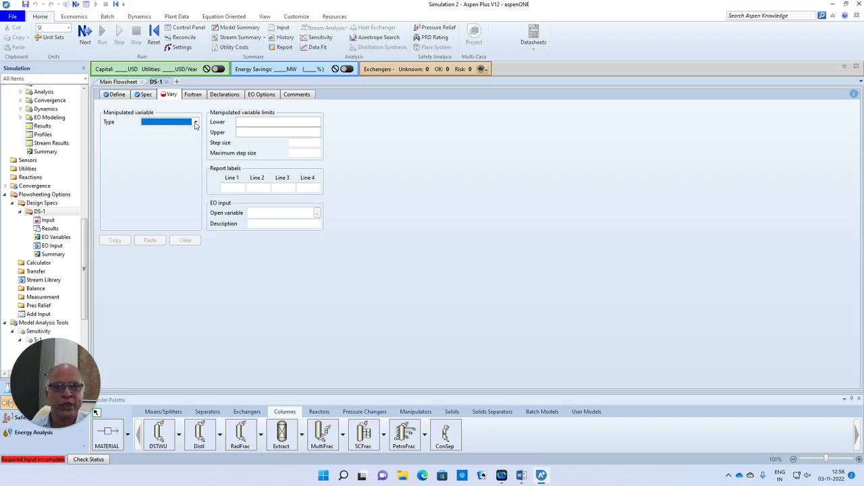
pyautogui.click(195, 122)
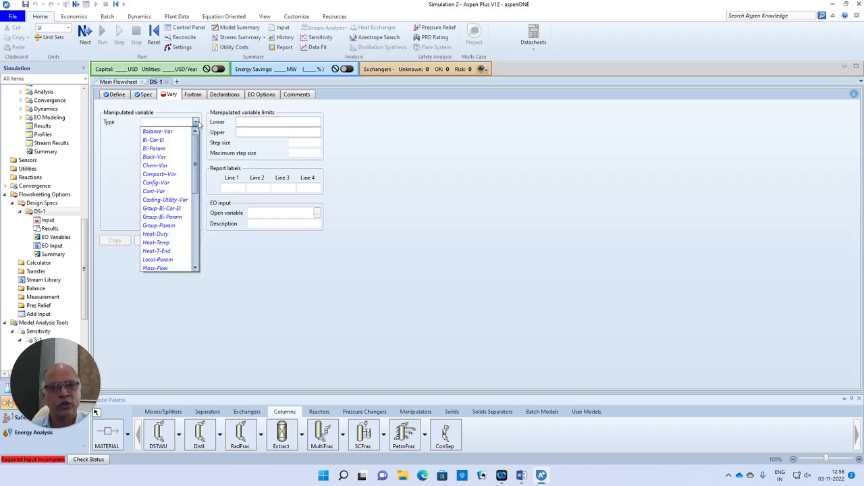
pyautogui.click(166, 158)
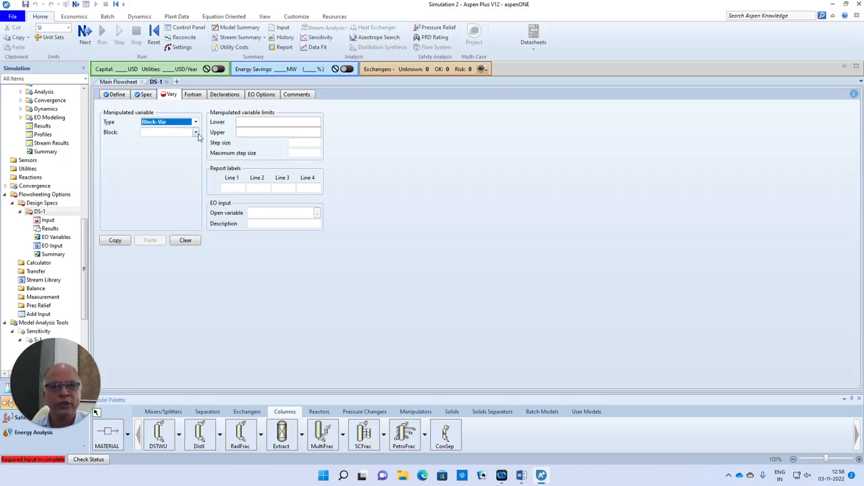
pyautogui.click(195, 134)
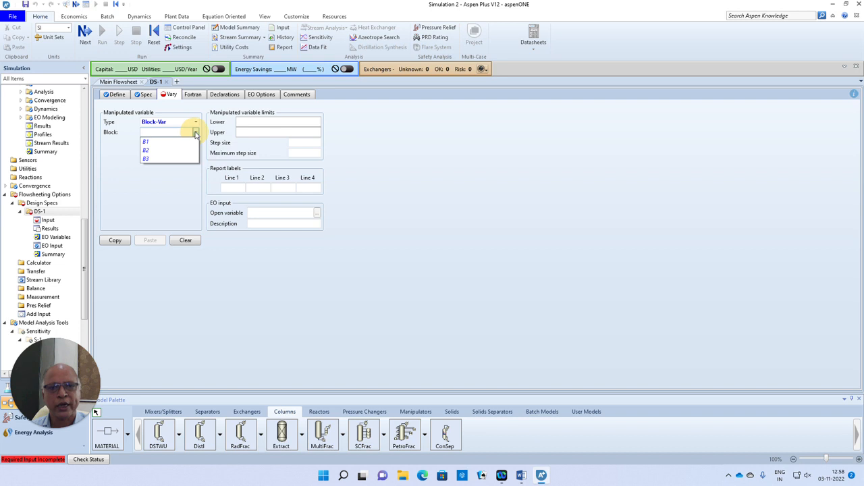
pyautogui.click(166, 159)
pyautogui.click(185, 143)
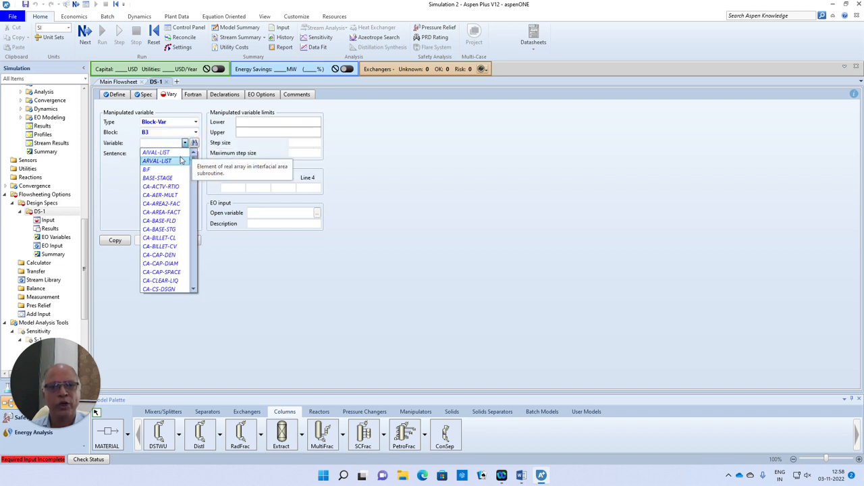
pyautogui.moveTo(193, 158); pyautogui.dragTo(199, 214)
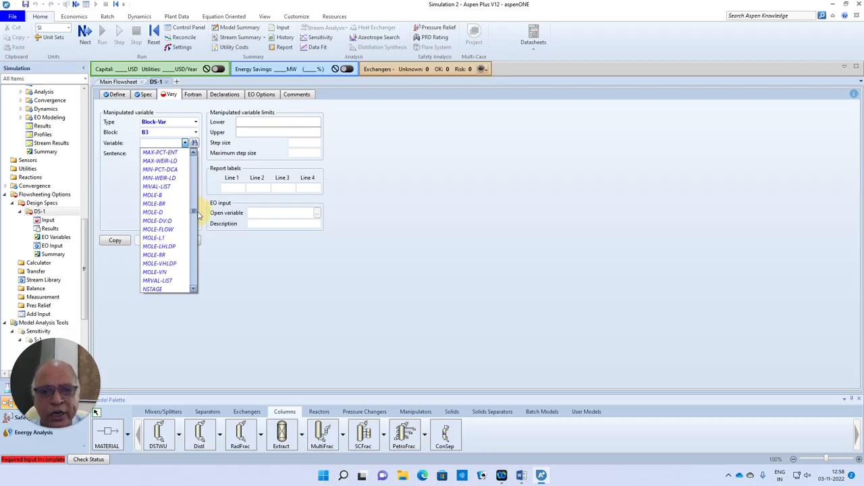
pyautogui.click(168, 255)
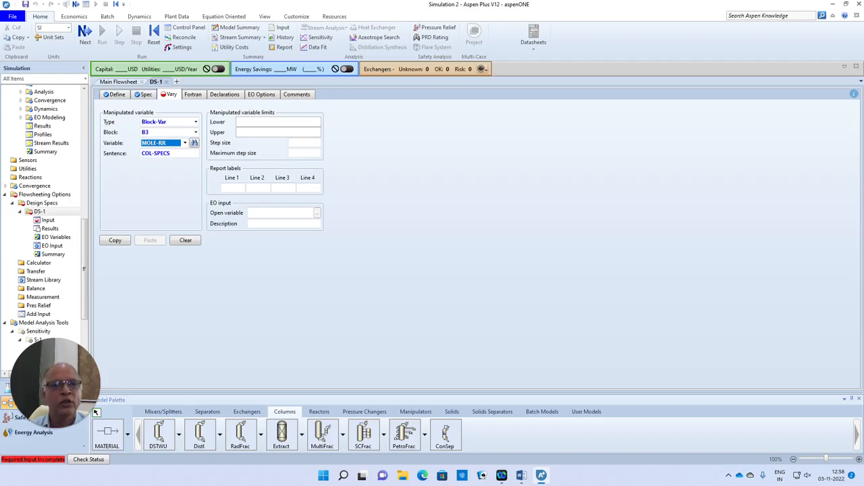
# Set the manipulated variable limits to a lower bound of 3 and an upper bound of 30
pyautogui.click(289, 121)
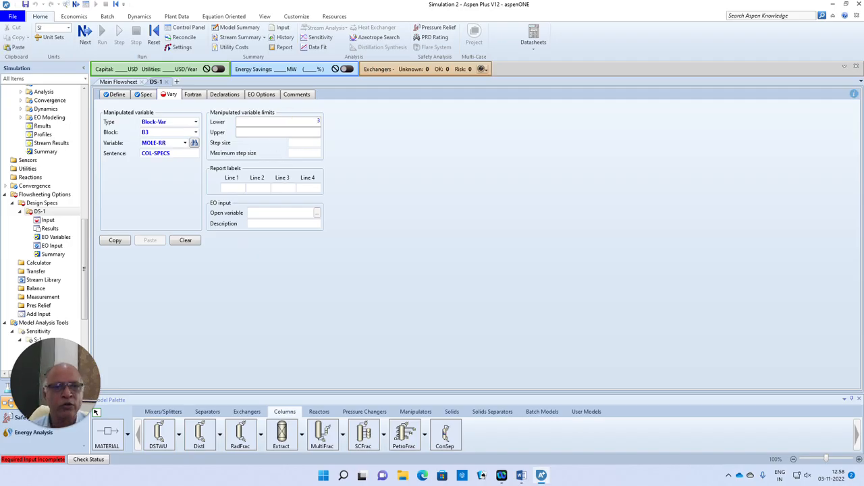
pyautogui.press('Tab')
pyautogui.write('30')
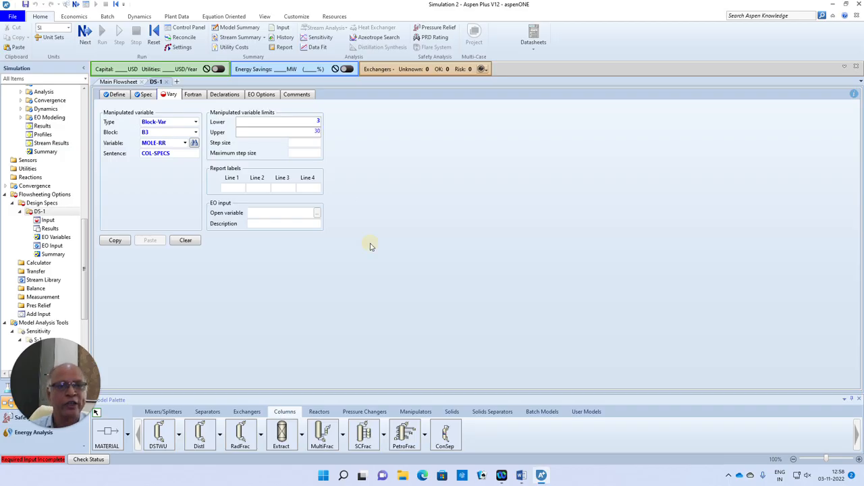
pyautogui.click(372, 247)
# Run the simulation with the completed design spec and open the DS-1 results
pyautogui.click(85, 32)
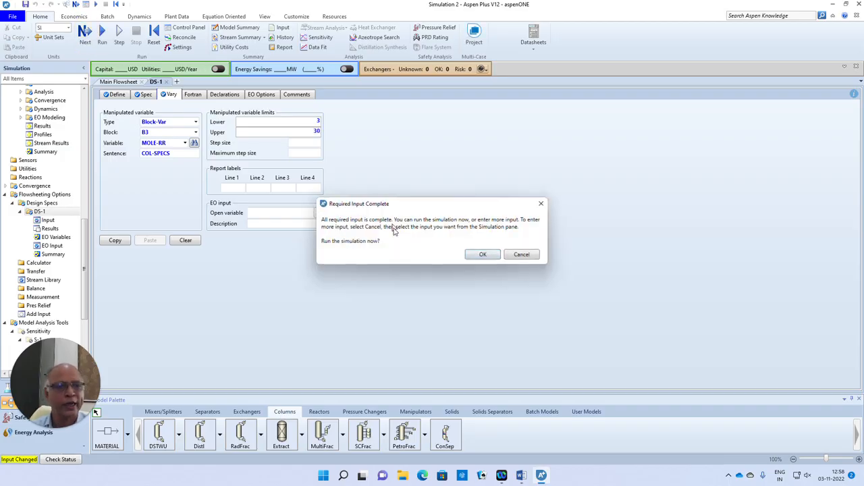
pyautogui.click(480, 254)
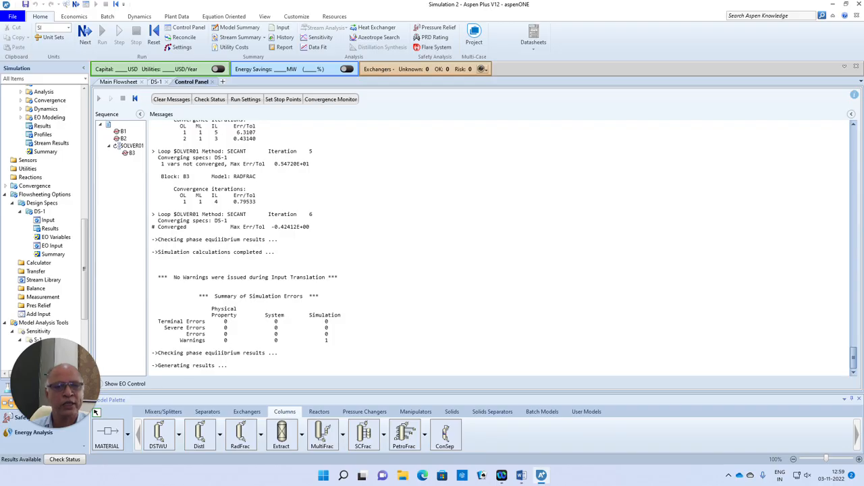
pyautogui.moveTo(227, 214); pyautogui.dragTo(251, 214)
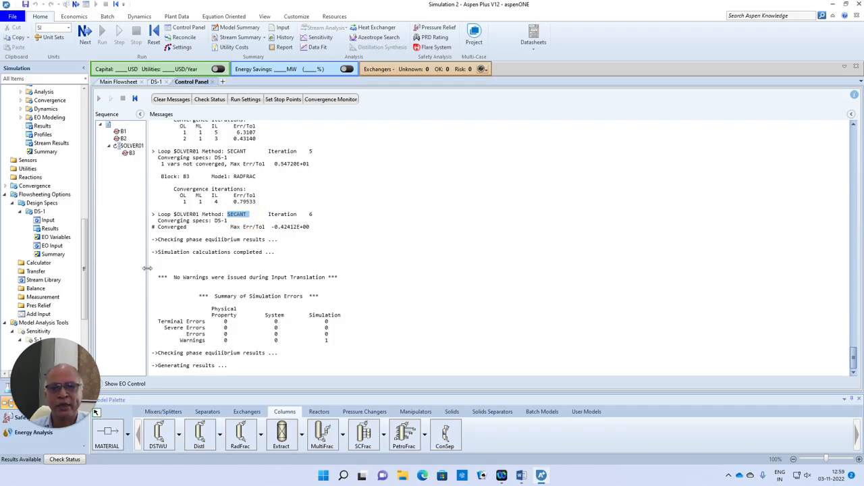
pyautogui.click(52, 229)
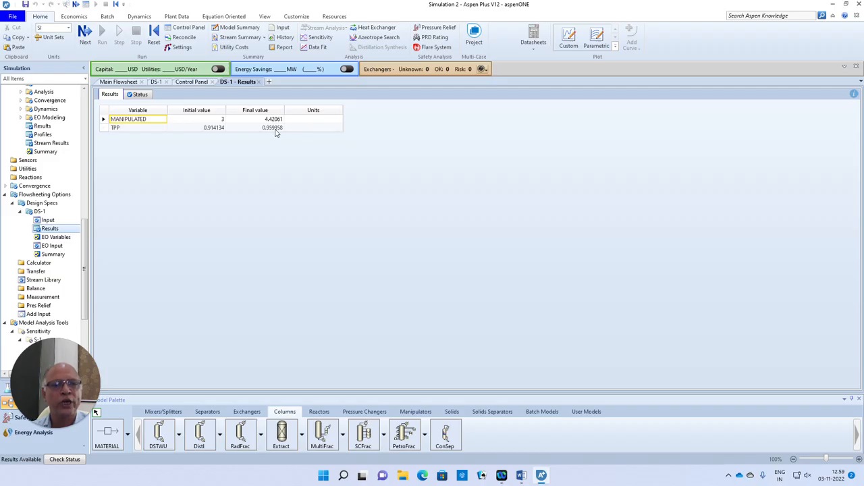
# Examine the stream results of column B3, expanding the mole fractions and mole flows, and close them
pyautogui.click(239, 39)
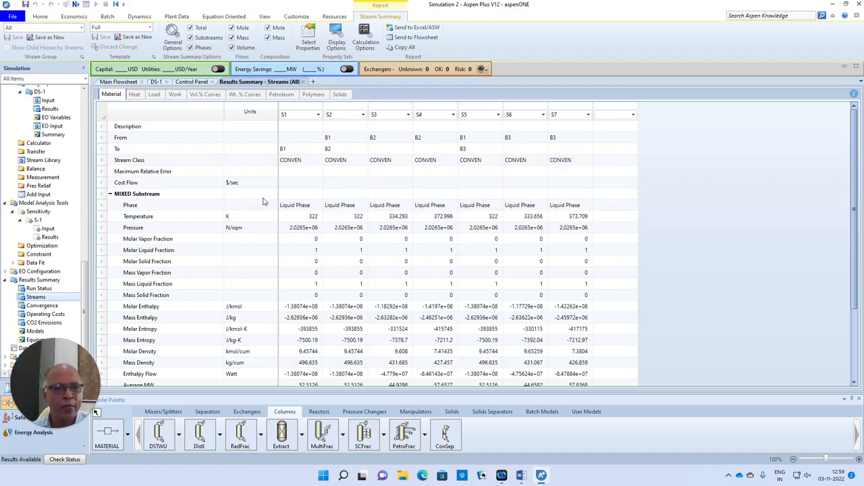
pyautogui.click(123, 82)
pyautogui.rightClick(389, 258)
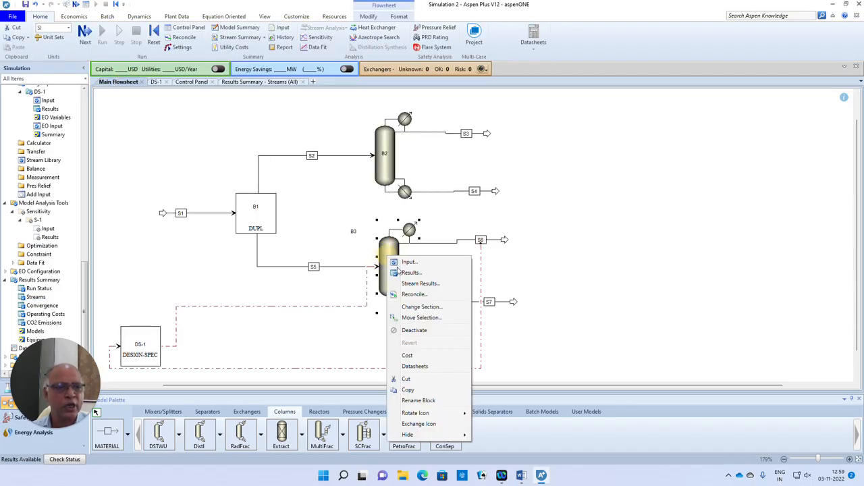
pyautogui.click(418, 284)
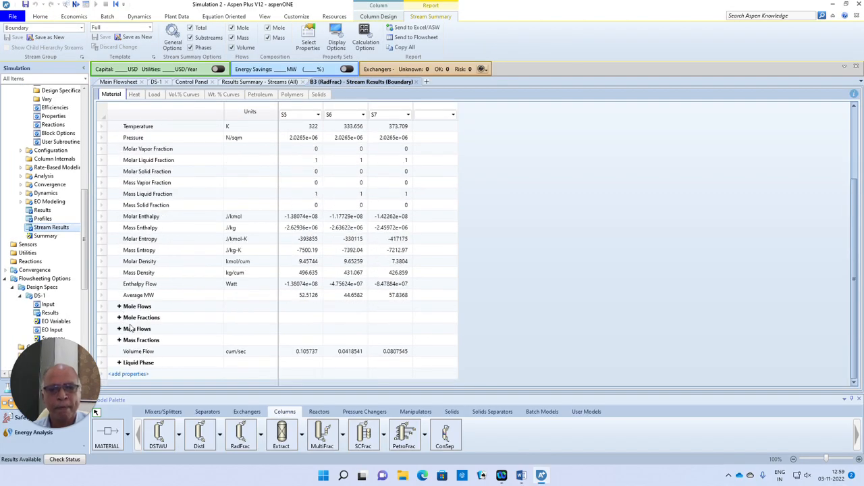
pyautogui.click(119, 318)
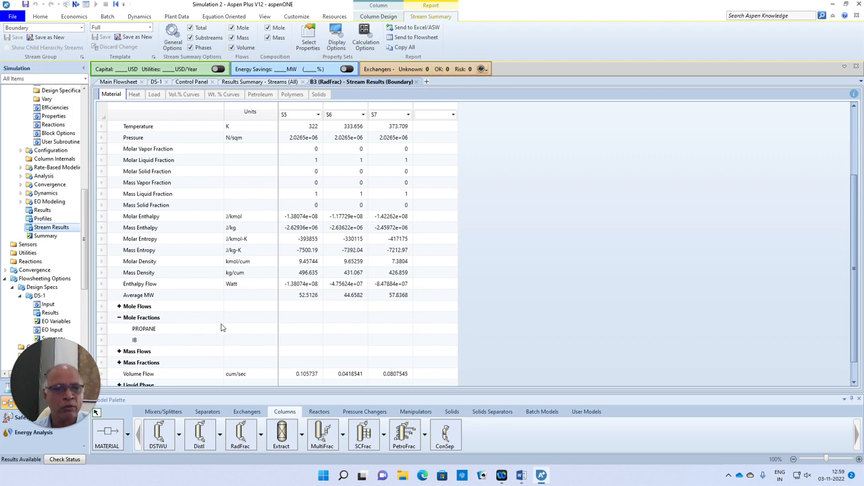
pyautogui.scroll(3, 223, 327)
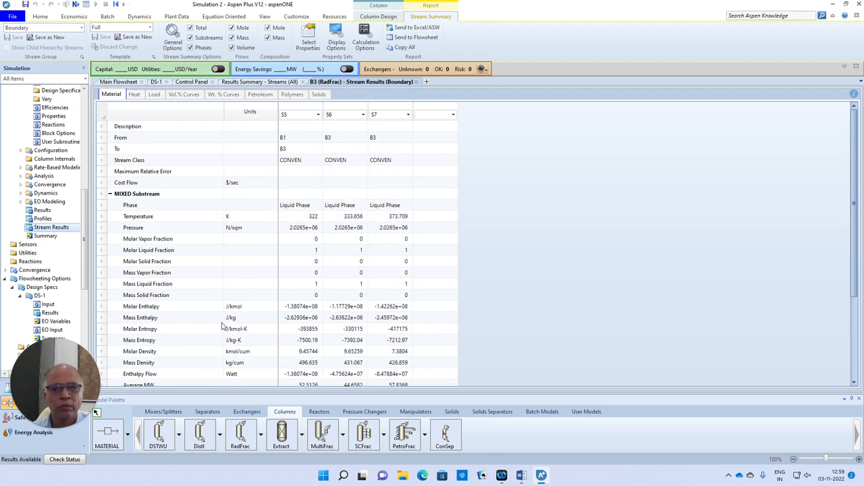
pyautogui.scroll(-2, 223, 328)
pyautogui.scroll(2, 223, 327)
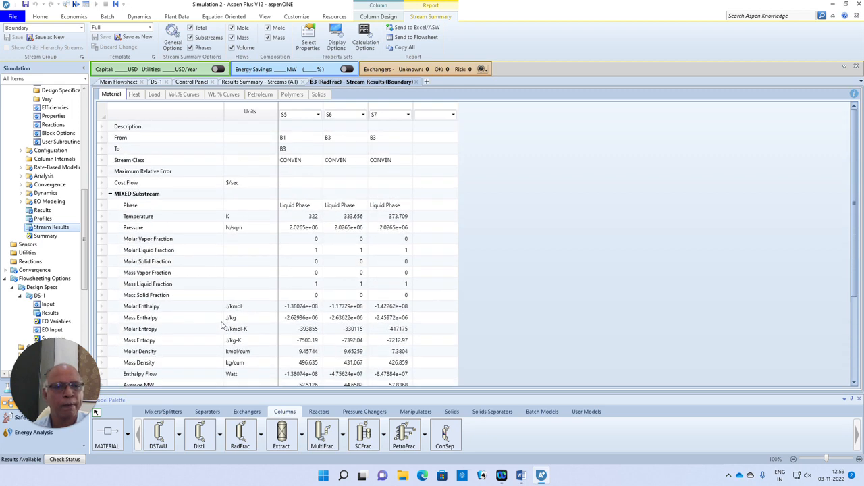
pyautogui.scroll(-4, 223, 326)
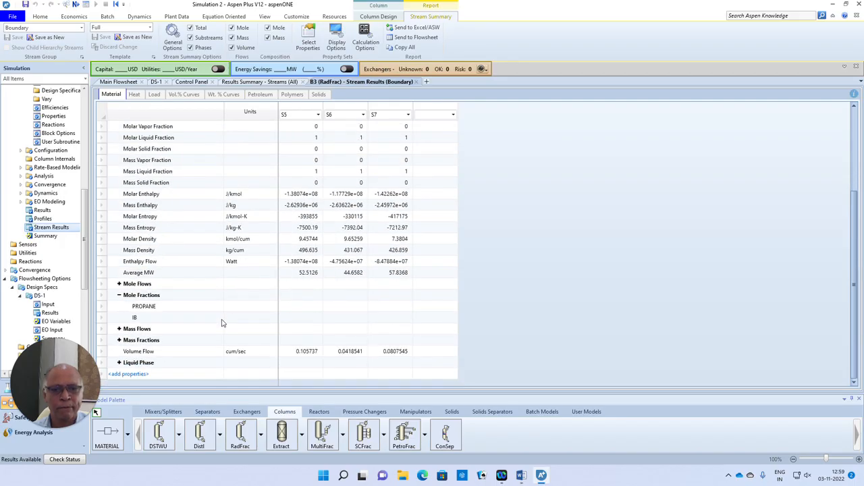
pyautogui.click(119, 285)
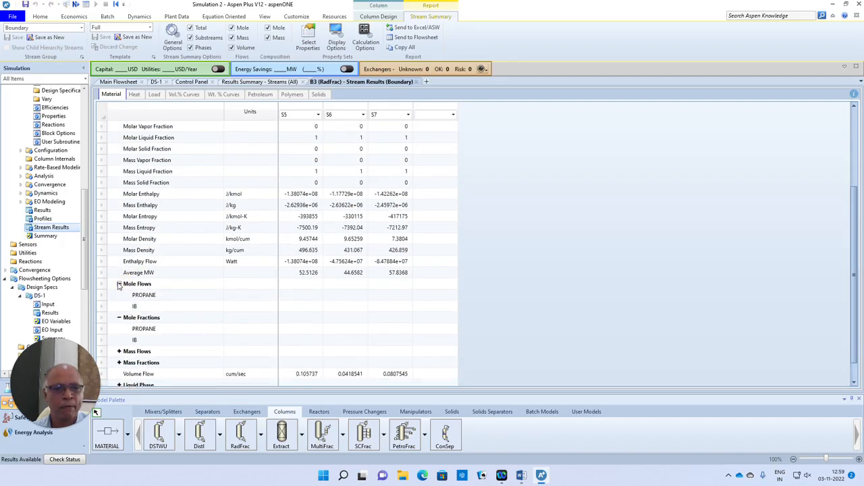
pyautogui.click(416, 81)
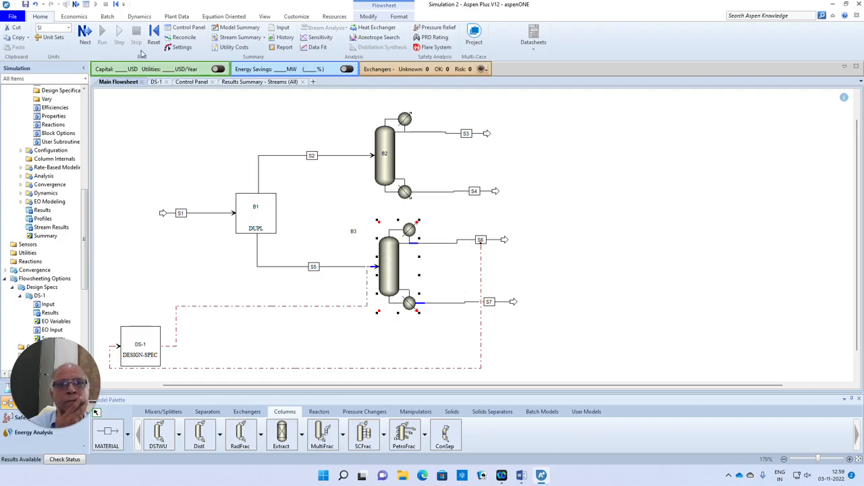
# Reinitialize the whole simulation, purging all results, and run it again
pyautogui.click(154, 39)
pyautogui.click(394, 262)
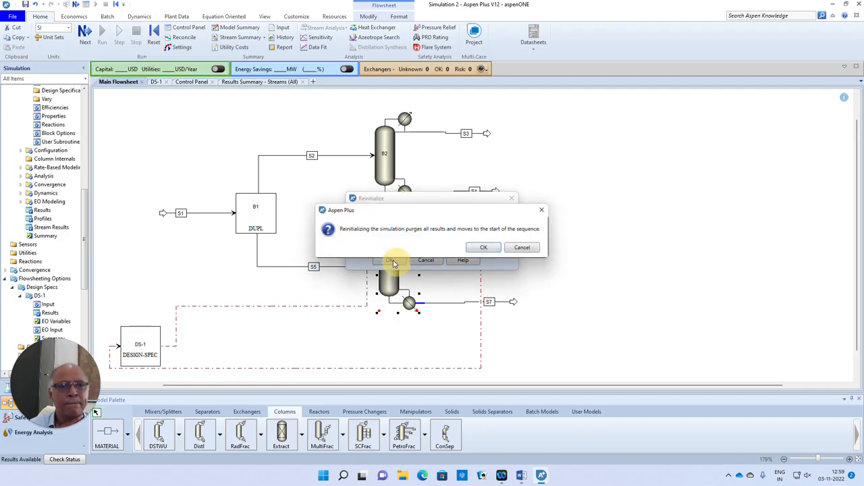
pyautogui.click(484, 248)
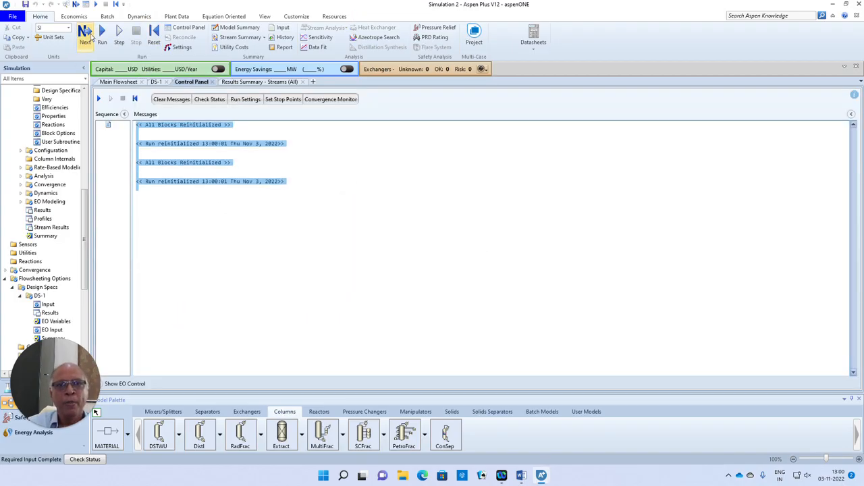
pyautogui.click(85, 34)
pyautogui.press('Return')
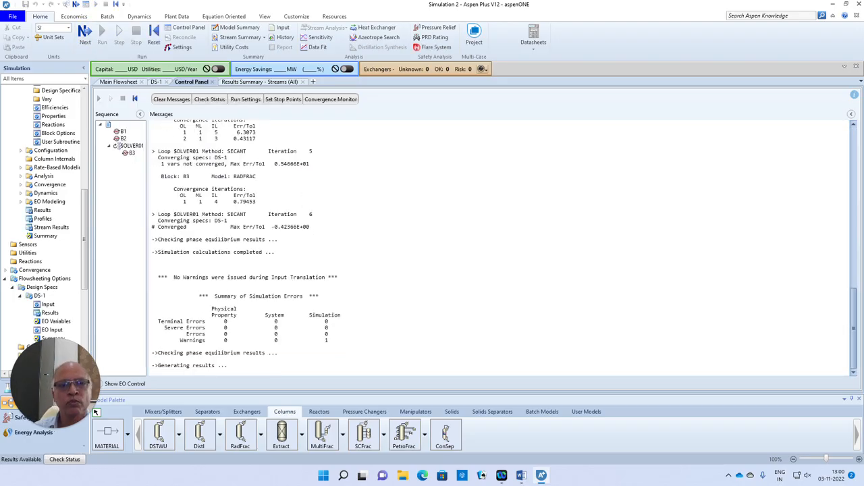
# Check the DS-1 results and the component mole flows in column B3's stream results
pyautogui.click(58, 313)
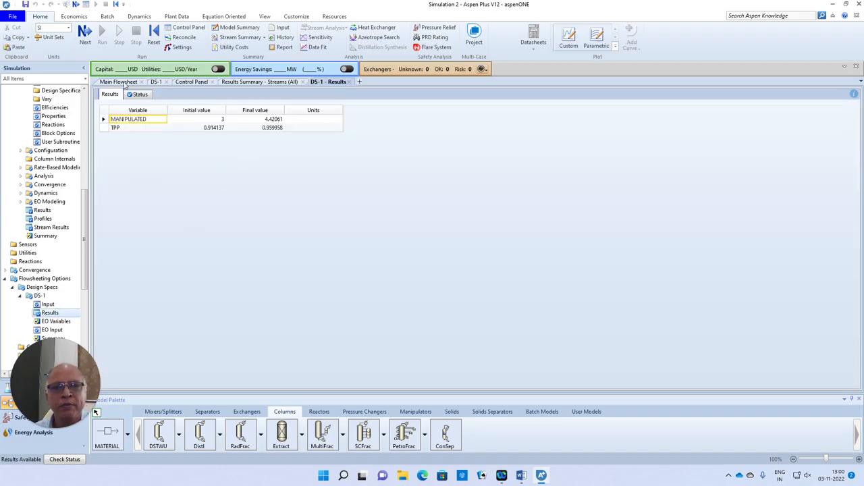
pyautogui.click(123, 82)
pyautogui.rightClick(386, 261)
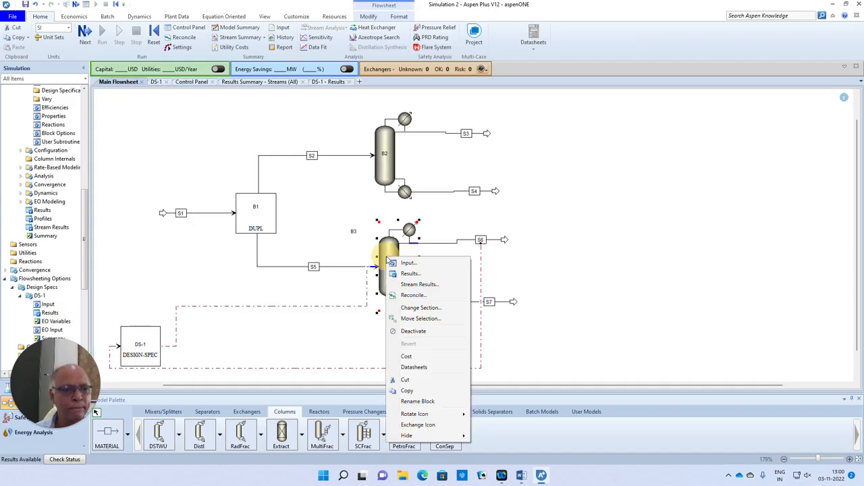
pyautogui.click(417, 287)
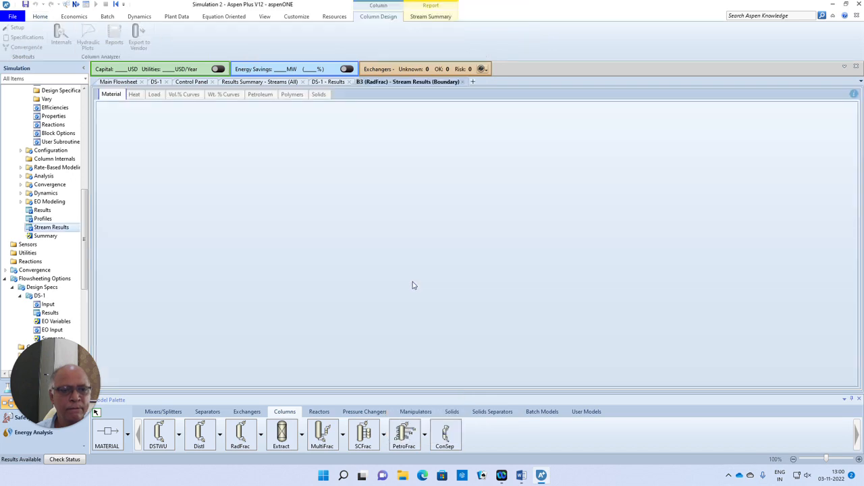
pyautogui.scroll(-3, 370, 253)
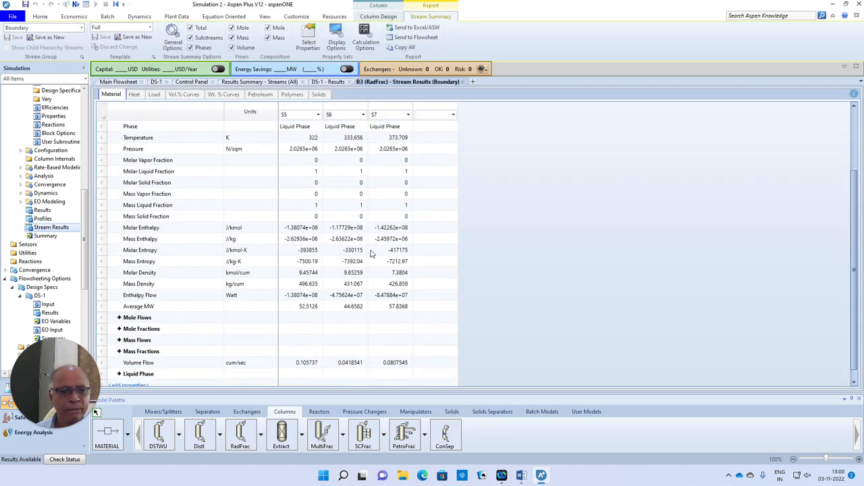
pyautogui.scroll(-1, 370, 252)
pyautogui.click(120, 306)
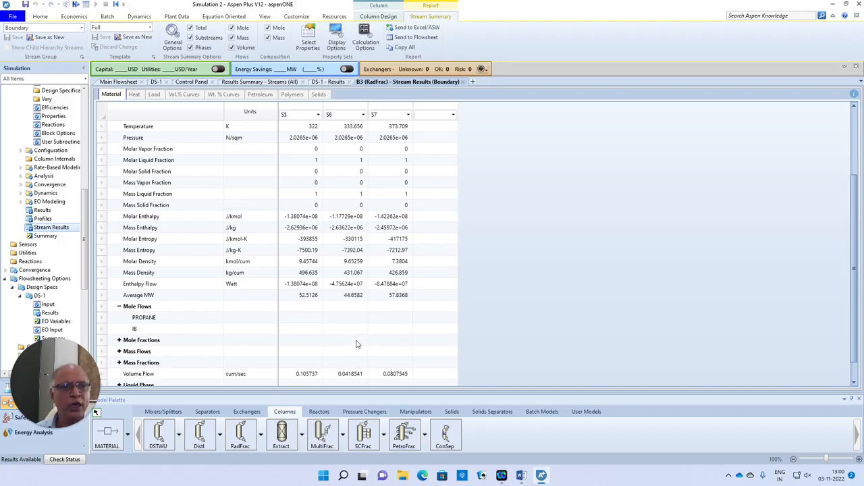
pyautogui.click(463, 82)
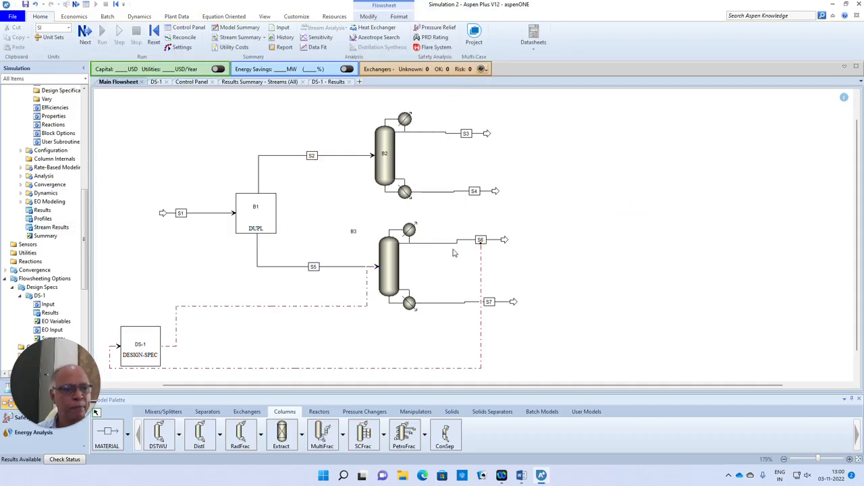
# Open the results of bottoms stream S7 from the flowsheet and look through its properties
pyautogui.rightClick(457, 304)
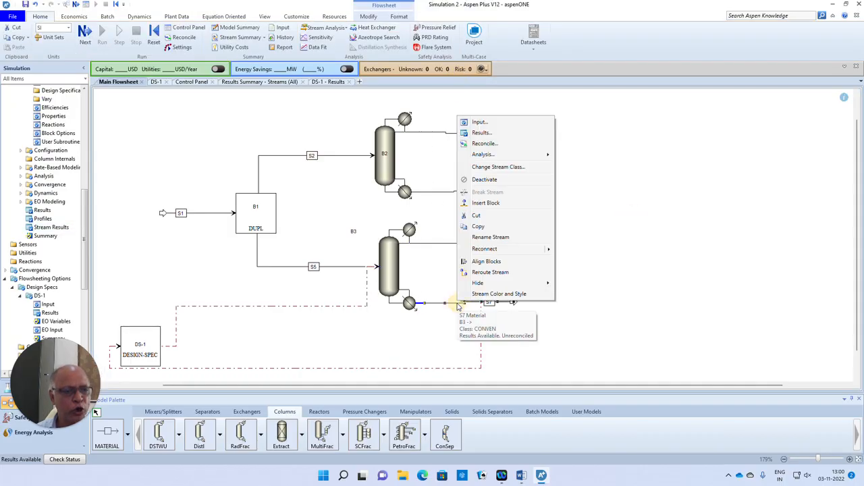
pyautogui.click(484, 134)
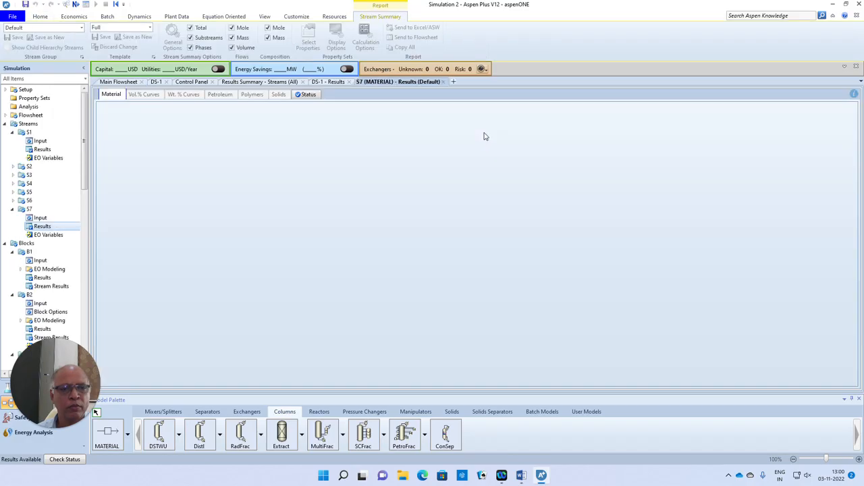
pyautogui.scroll(-3, 321, 258)
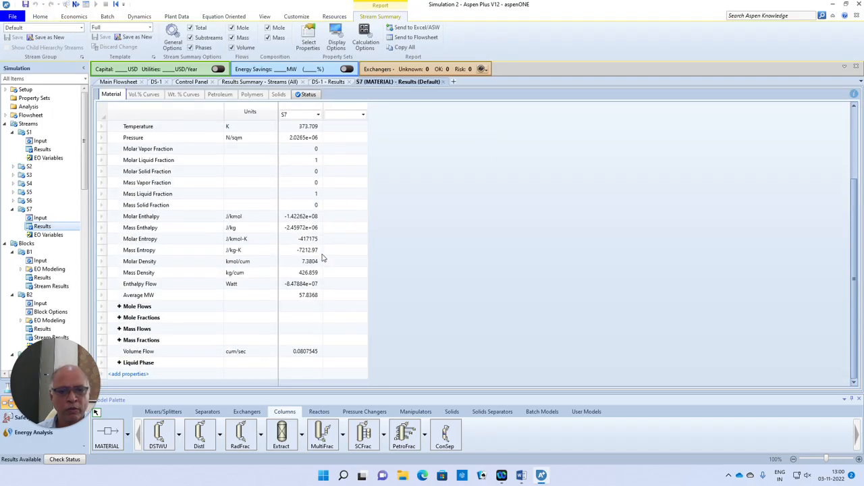
pyautogui.scroll(3, 323, 264)
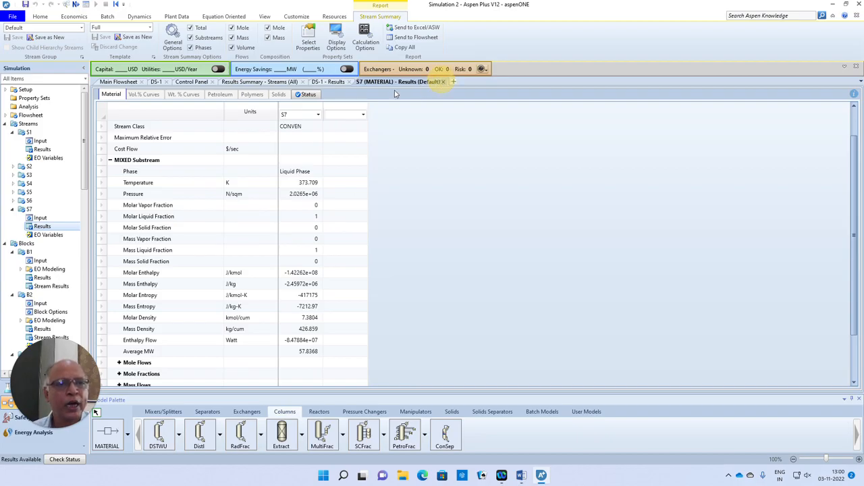
# Close the S7 results, the DS-1 results and the all-streams results summary
pyautogui.click(444, 81)
pyautogui.click(349, 81)
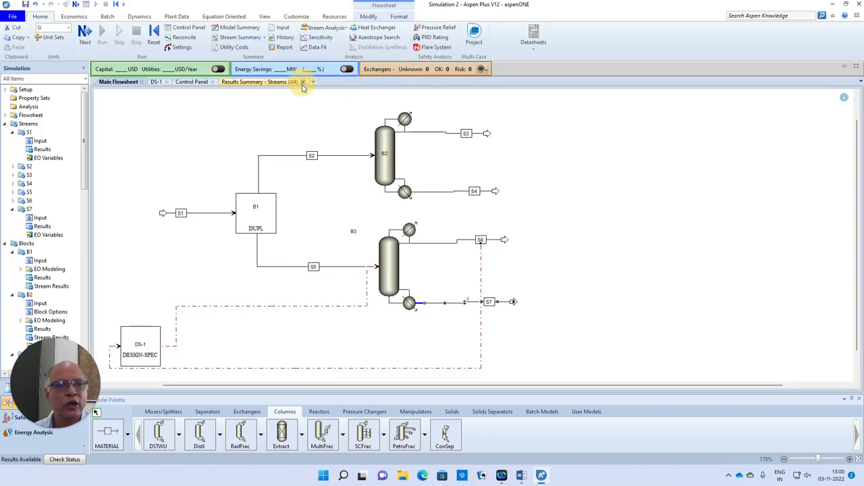
pyautogui.click(302, 82)
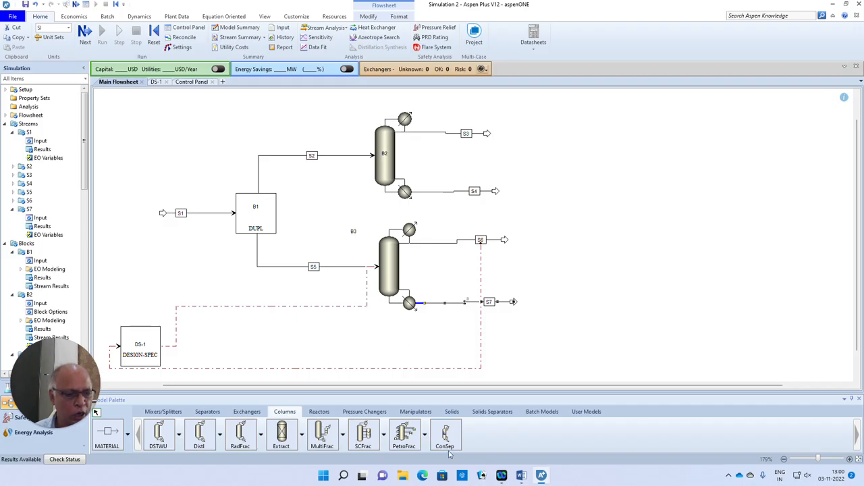
# Switch to Word, highlight the 0.99 bottom-product mole fraction in the problem statement, and return to Aspen Plus
pyautogui.click(522, 477)
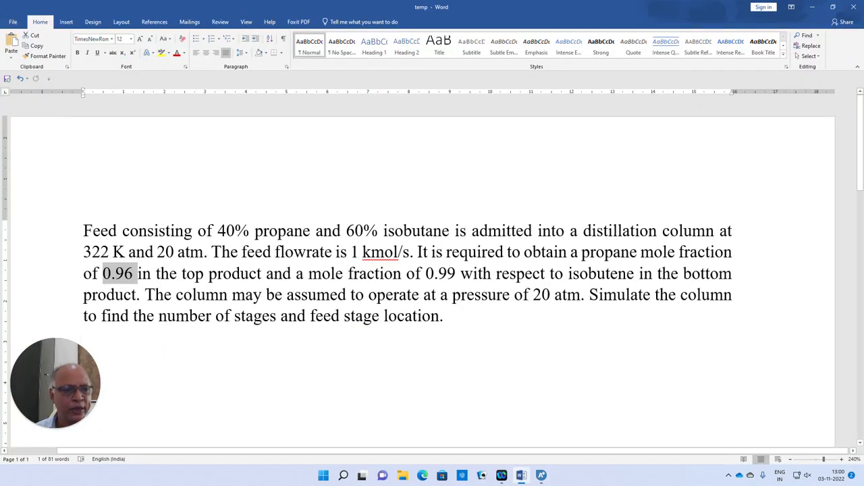
pyautogui.moveTo(427, 273); pyautogui.dragTo(457, 274)
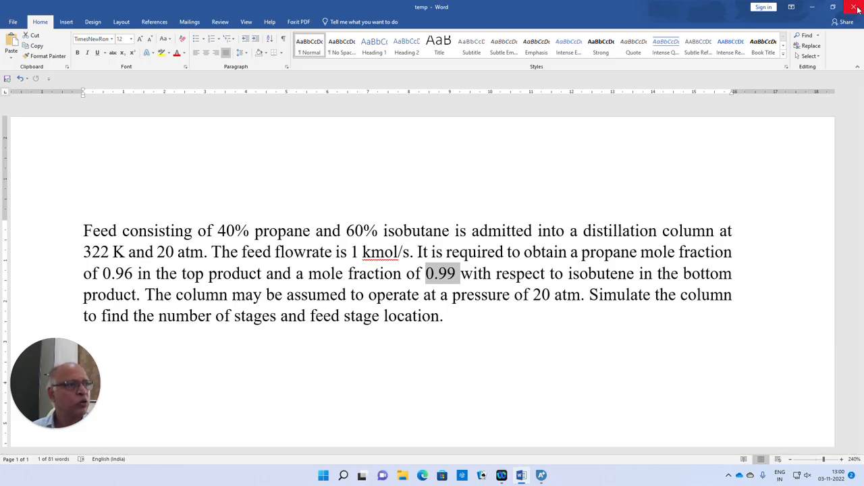
pyautogui.click(541, 476)
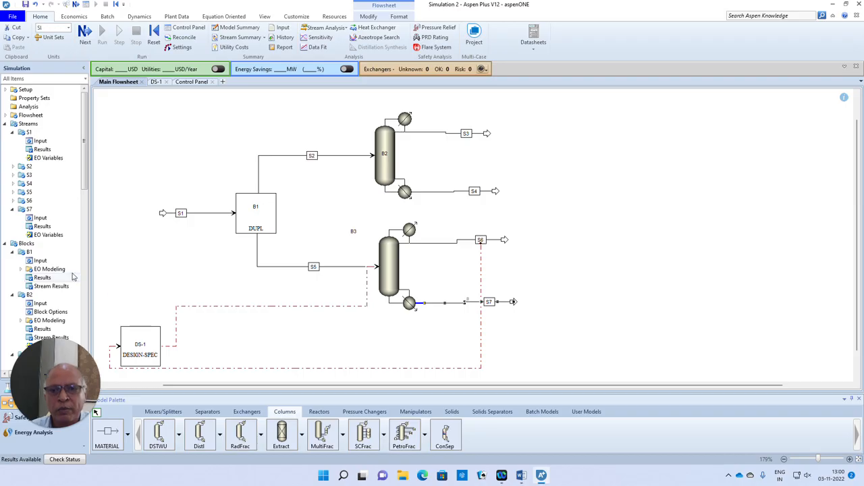
# Check the results of design spec DS-1, and close them along with the control panel and DS-1 forms
pyautogui.scroll(-5, 72, 275)
pyautogui.scroll(-6, 70, 273)
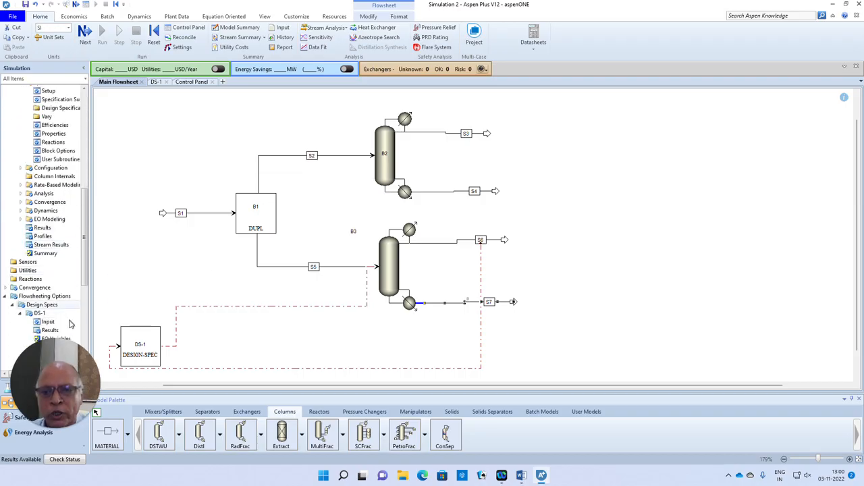
pyautogui.doubleClick(52, 288)
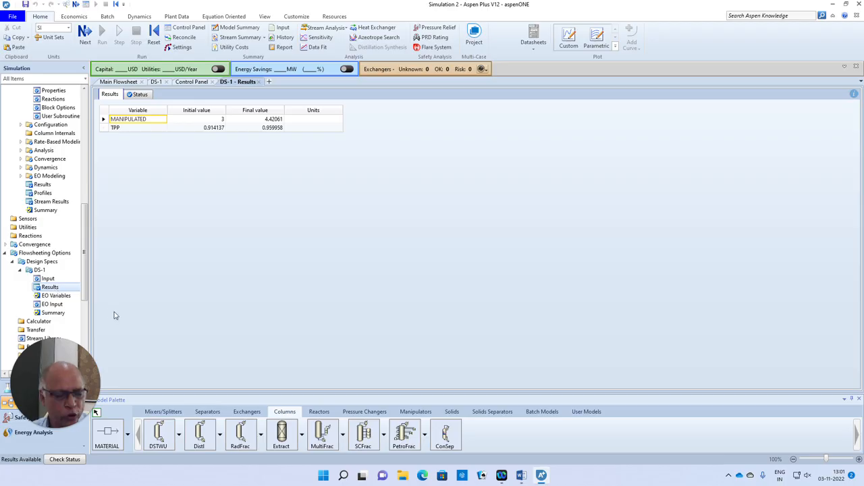
pyautogui.click(259, 81)
pyautogui.click(211, 81)
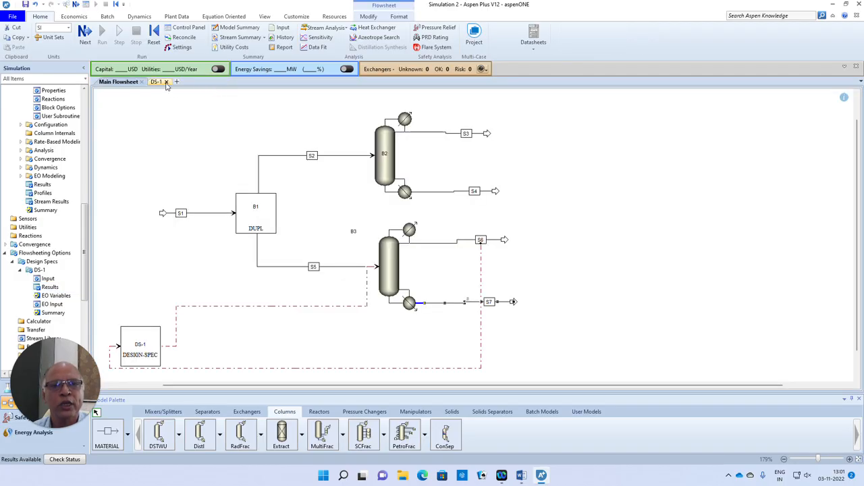
pyautogui.click(166, 82)
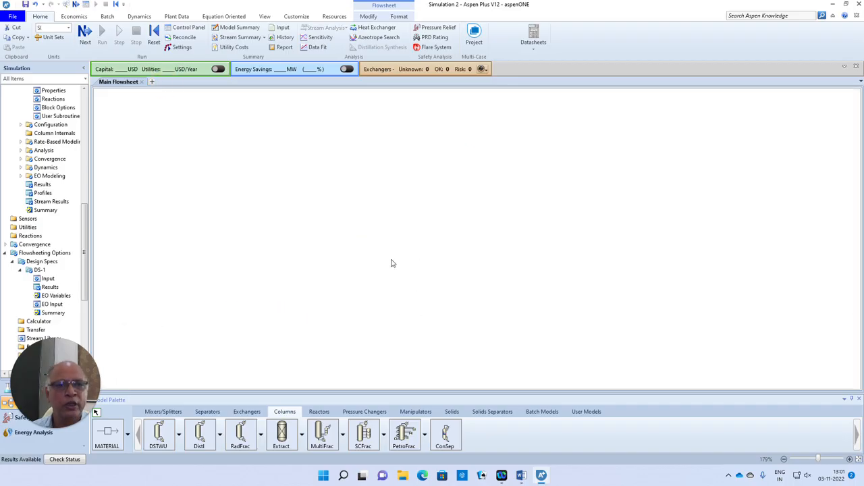
# Set the reflux ratio of column B3 to 4.2 and check it against the final value in the DS-1 results
pyautogui.doubleClick(390, 264)
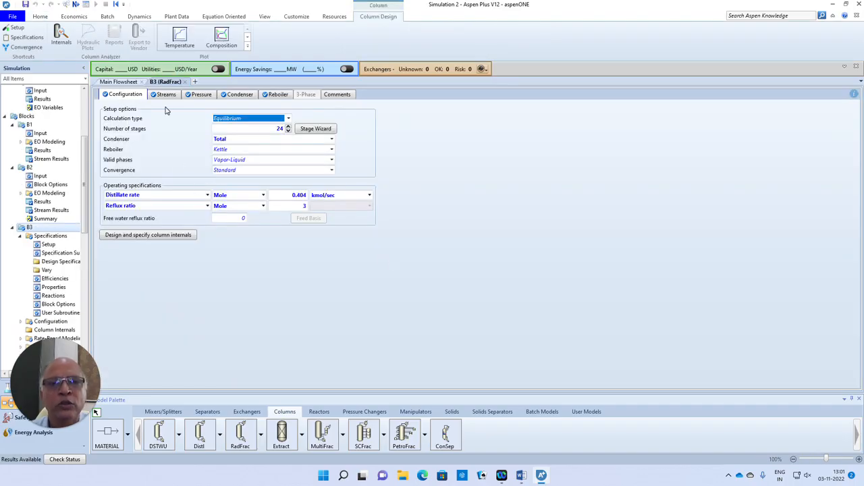
pyautogui.click(297, 205)
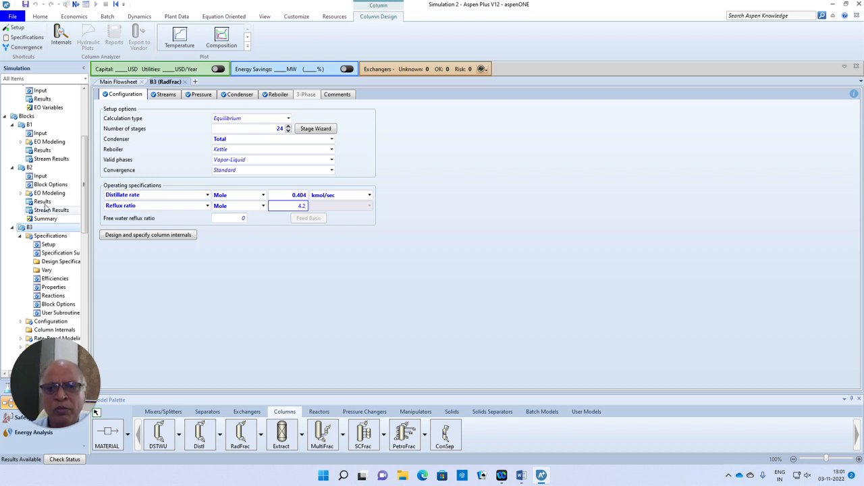
pyautogui.scroll(-5, 61, 290)
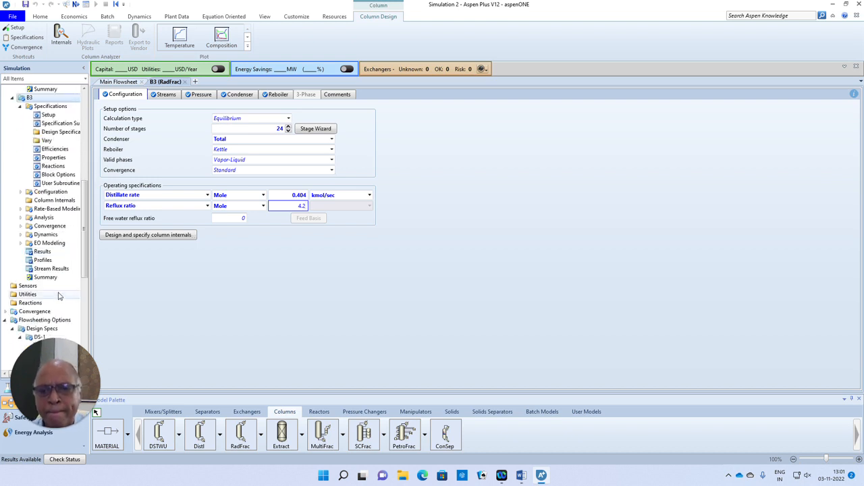
pyautogui.scroll(-2, 58, 295)
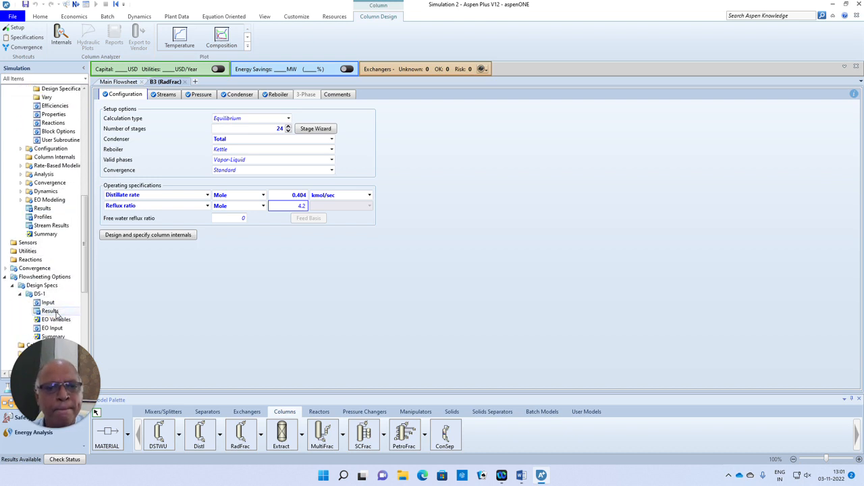
pyautogui.click(57, 314)
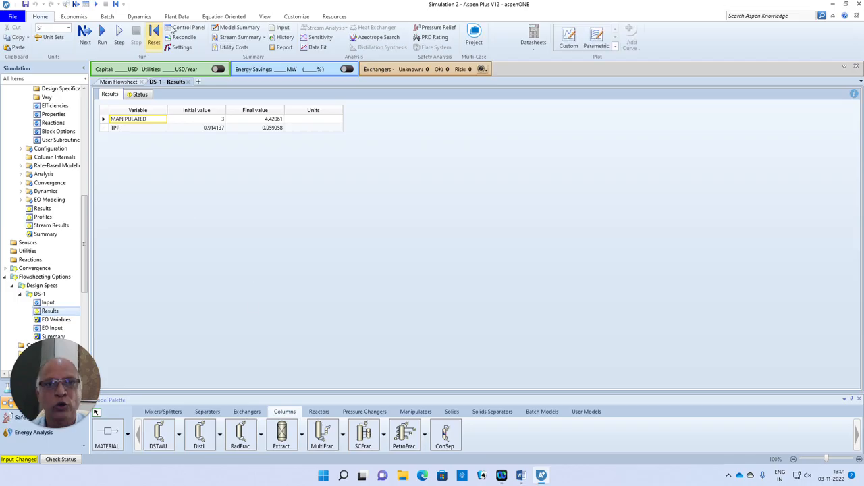
# Set the mole reflux ratio of column B3 to 4.42 in its configuration
pyautogui.click(119, 82)
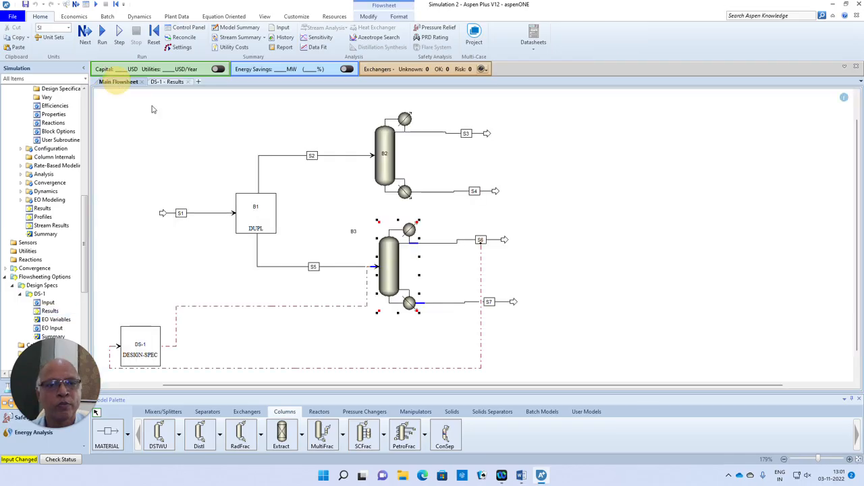
pyautogui.doubleClick(386, 258)
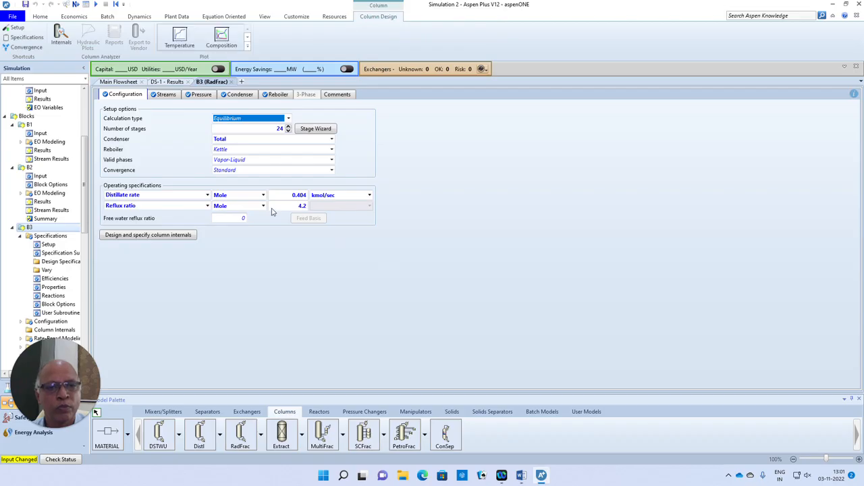
pyautogui.click(304, 206)
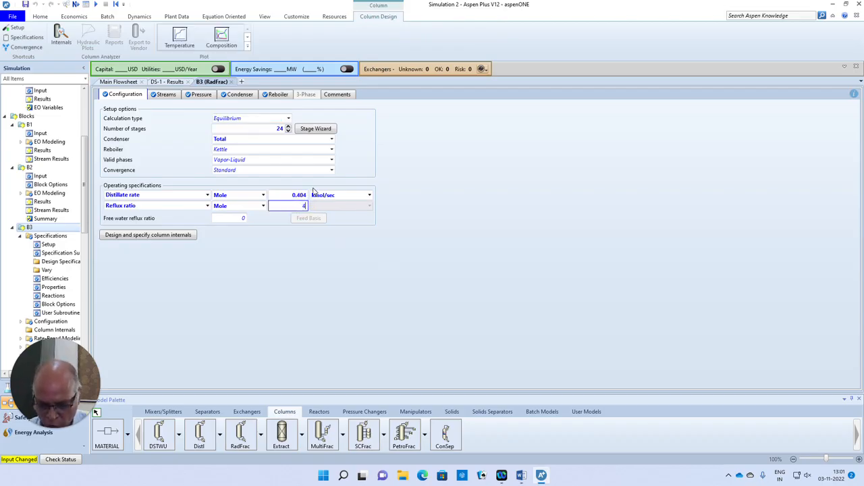
pyautogui.write('4.42')
pyautogui.click(284, 297)
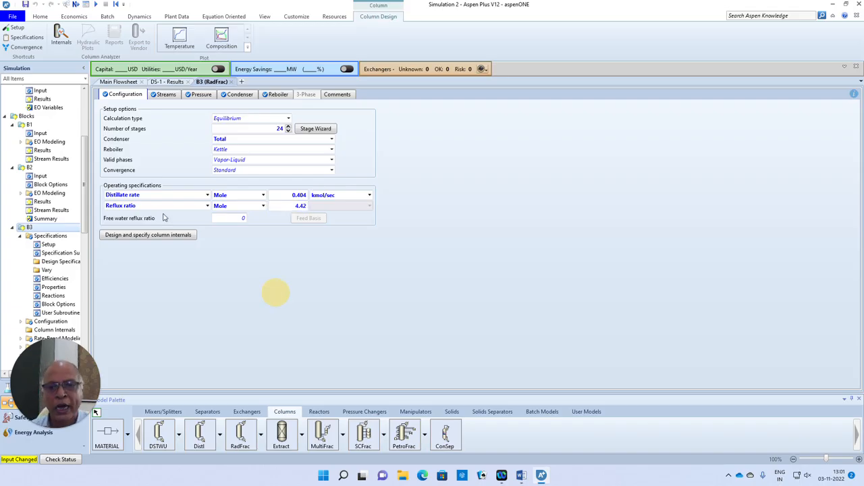
# Deactivate the design spec DS-1
pyautogui.scroll(-8, 82, 283)
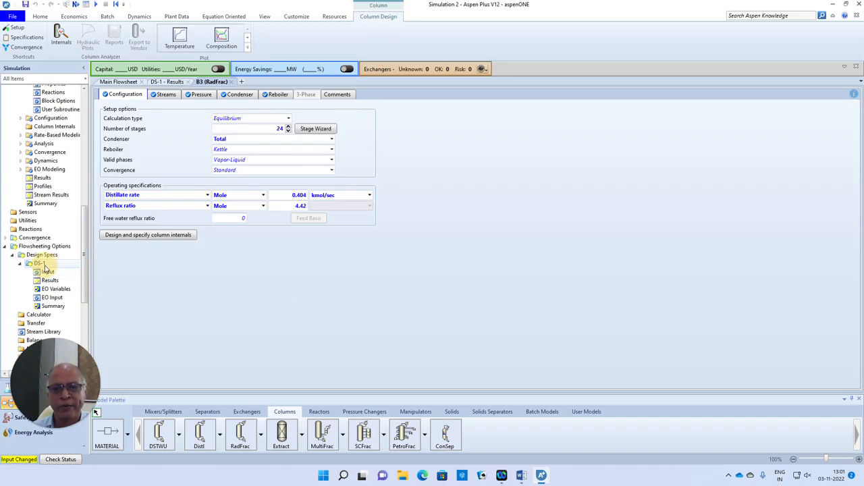
pyautogui.rightClick(46, 264)
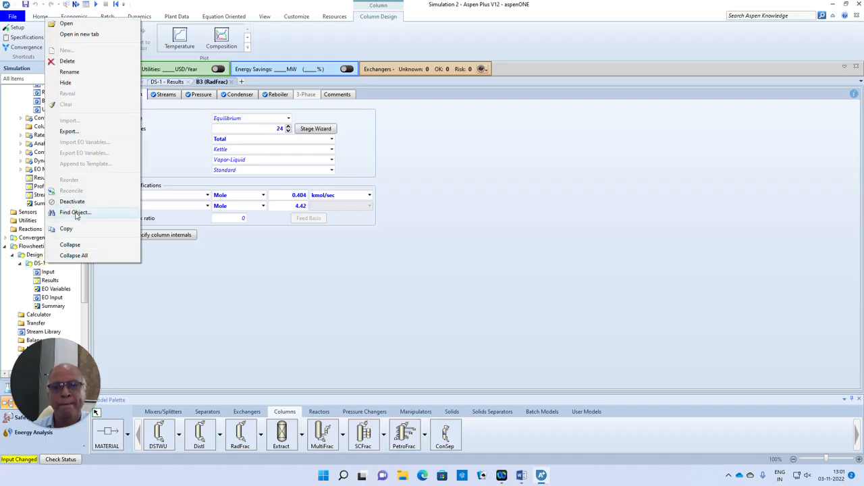
pyautogui.click(68, 201)
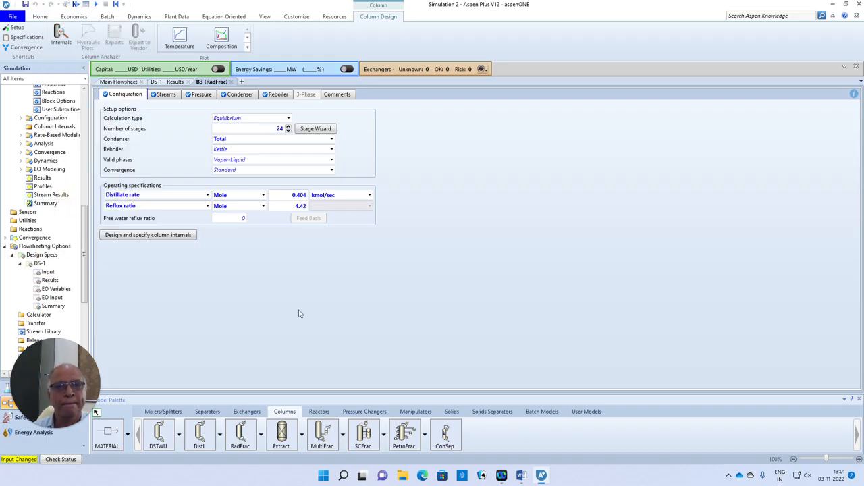
# Reinitialize the whole simulation and run it again
pyautogui.click(39, 16)
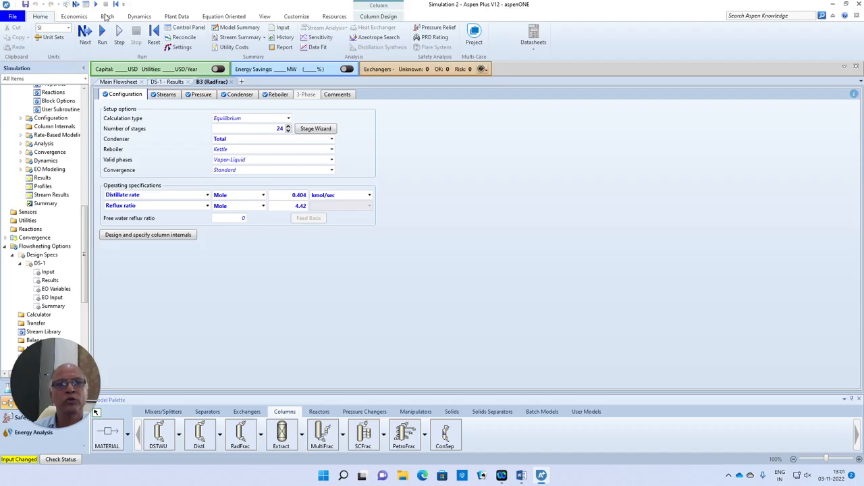
pyautogui.click(115, 5)
pyautogui.click(393, 261)
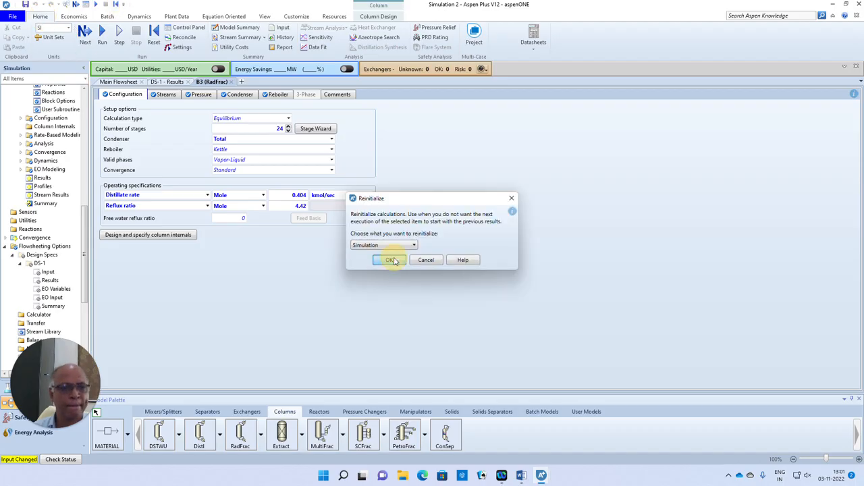
pyautogui.click(492, 251)
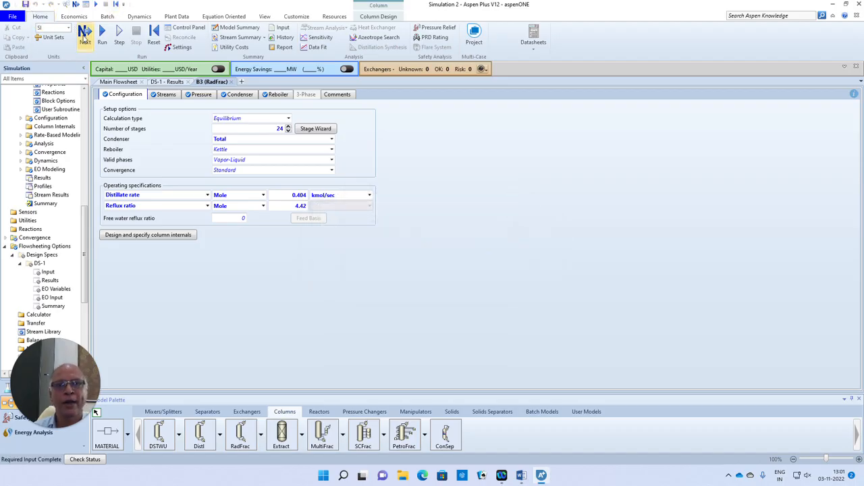
pyautogui.click(85, 34)
pyautogui.click(480, 256)
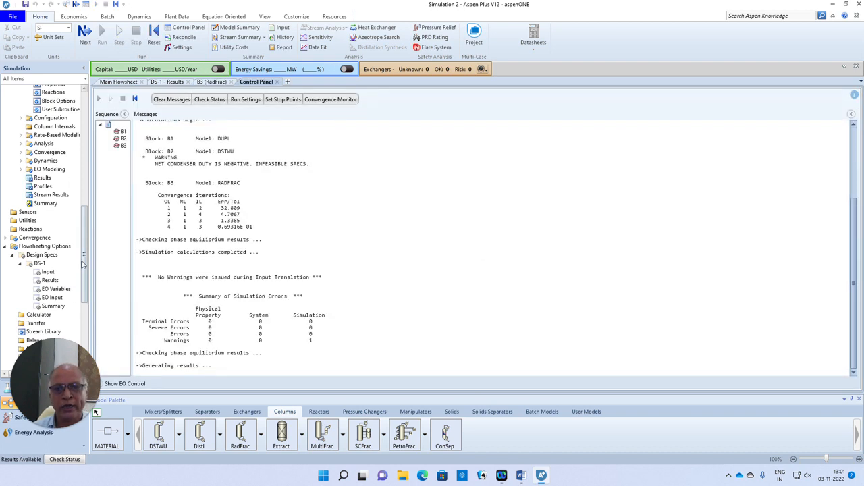
# Examine the stream results of column B3 for streams S5, S6 and S7, and close them
pyautogui.click(119, 81)
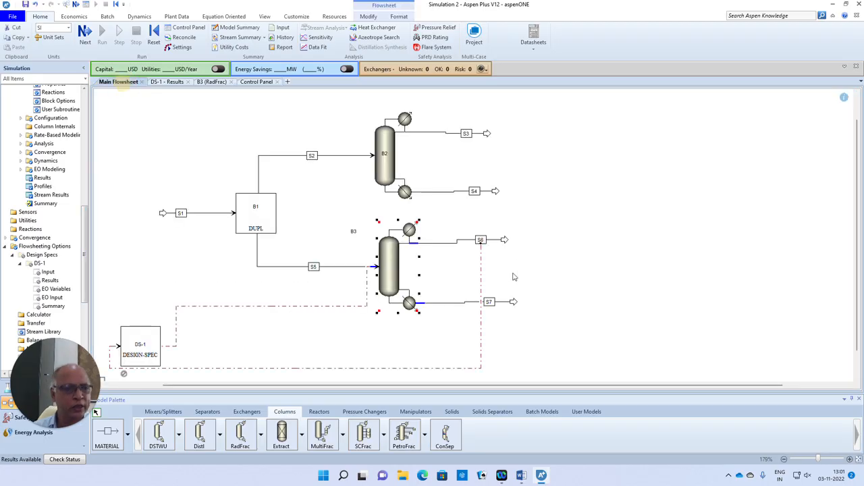
pyautogui.rightClick(388, 263)
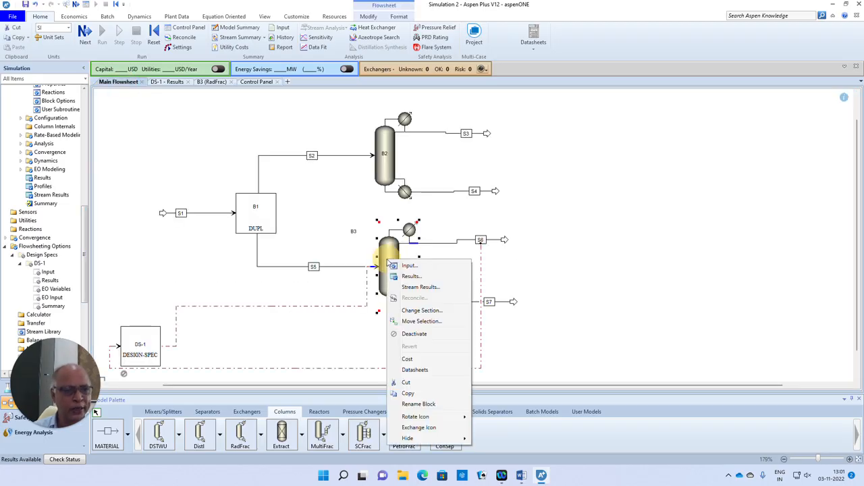
pyautogui.click(422, 288)
pyautogui.scroll(-3, 368, 266)
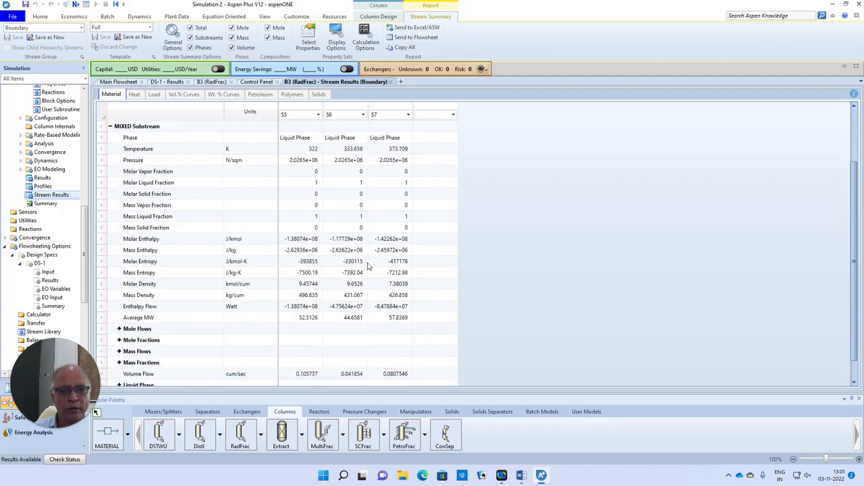
pyautogui.scroll(1, 368, 266)
pyautogui.scroll(-1, 369, 269)
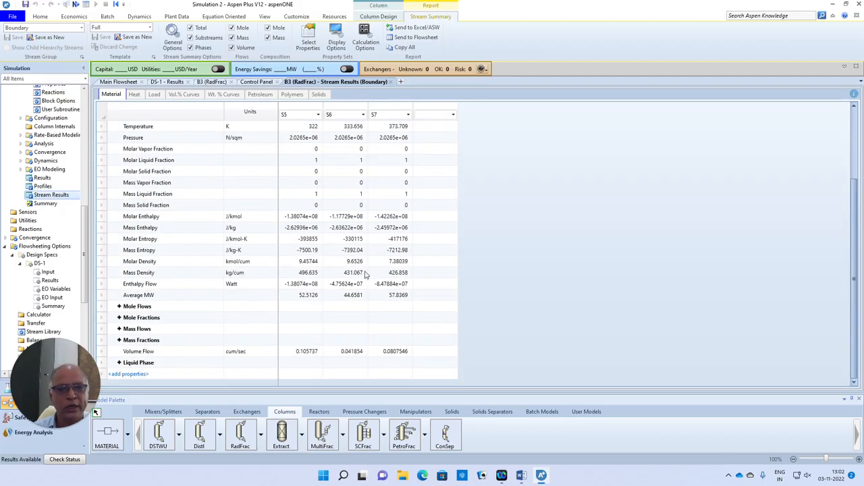
pyautogui.scroll(1, 375, 258)
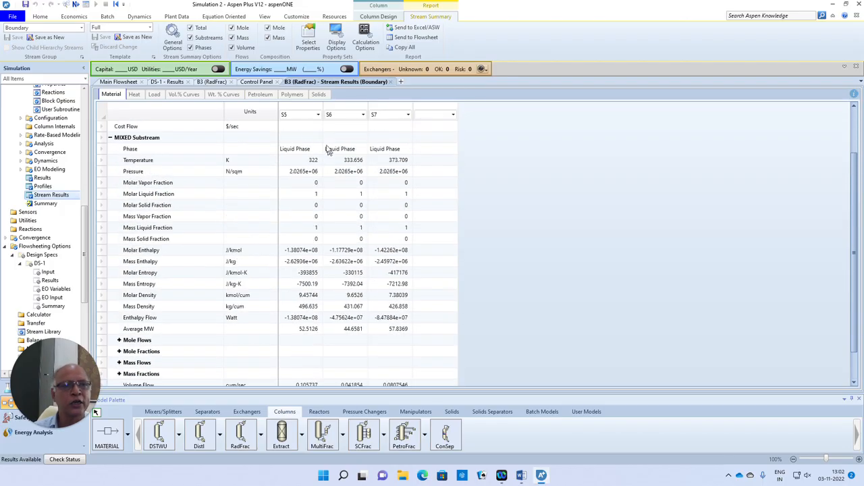
pyautogui.click(389, 82)
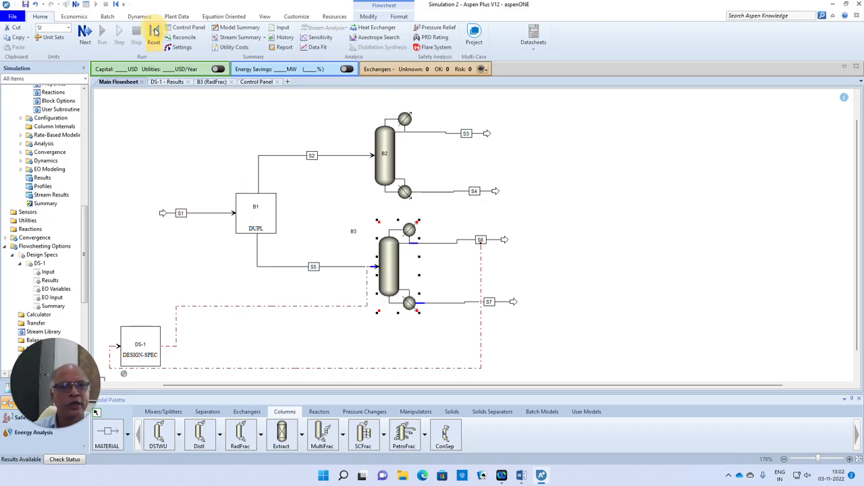
# Delete the design spec DS-1 from the flowsheeting options and confirm the deletion
pyautogui.click(154, 37)
pyautogui.click(420, 260)
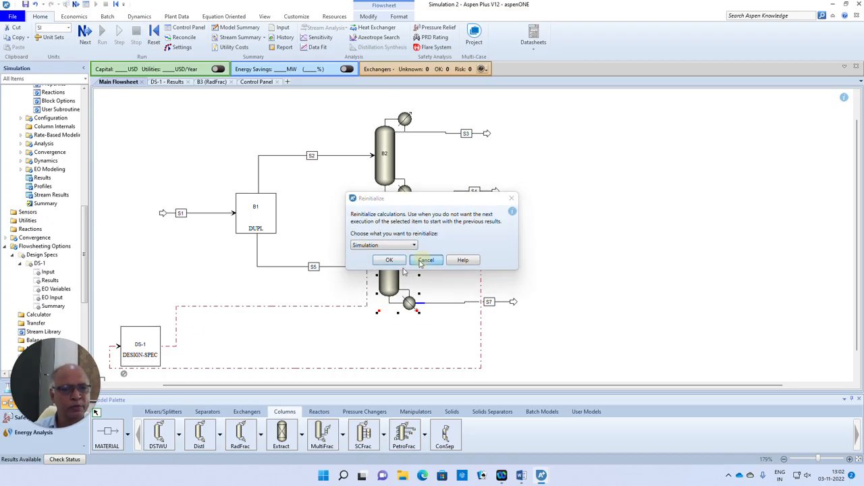
pyautogui.rightClick(44, 265)
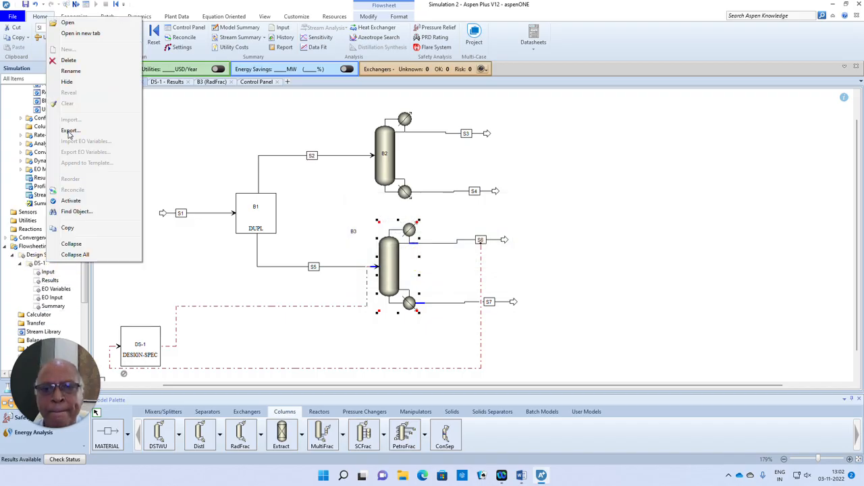
pyautogui.click(68, 60)
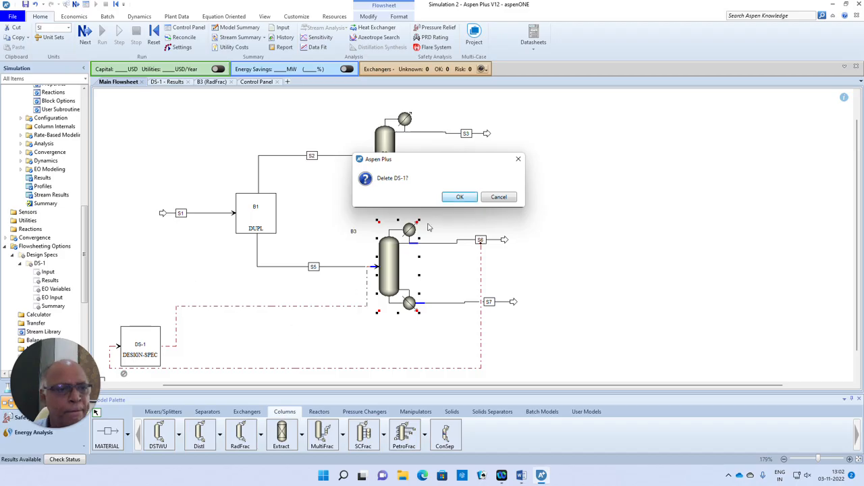
pyautogui.click(462, 197)
pyautogui.click(525, 203)
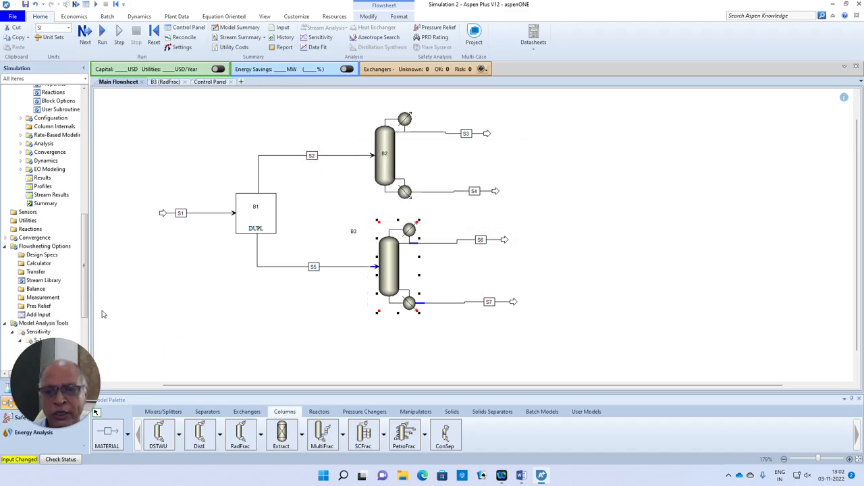
# Delete the sensitivity analysis S-1 from the model analysis tools, confirm the deletion and clear the flowsheet selection
pyautogui.scroll(-4, 86, 290)
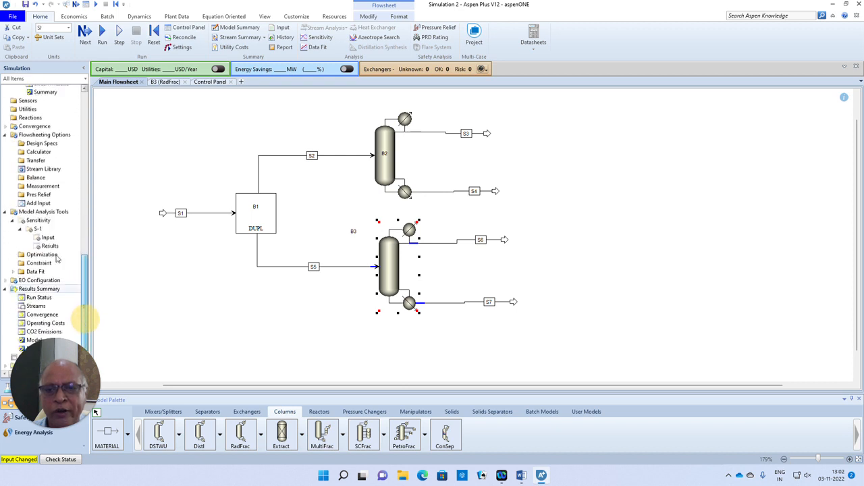
pyautogui.rightClick(42, 229)
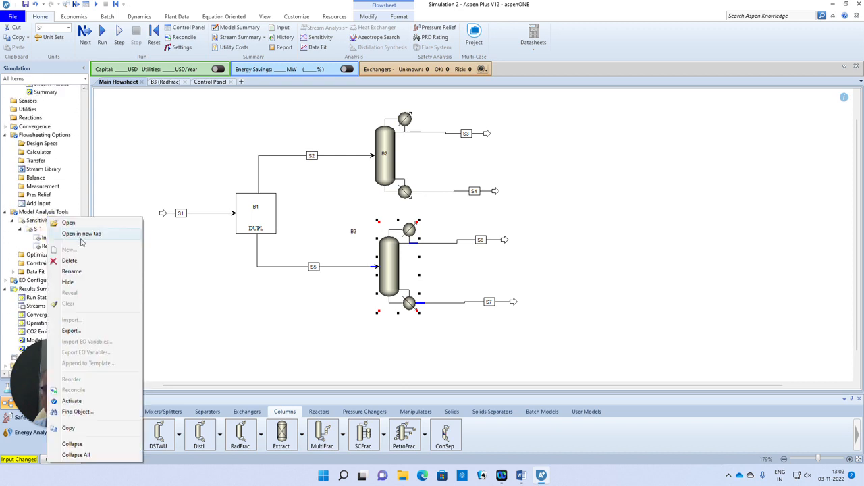
pyautogui.click(70, 261)
pyautogui.click(458, 198)
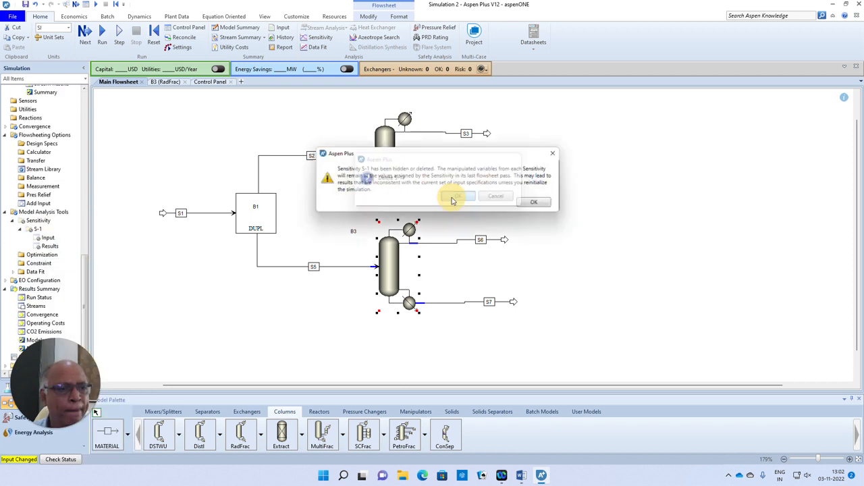
pyautogui.click(548, 206)
pyautogui.click(320, 310)
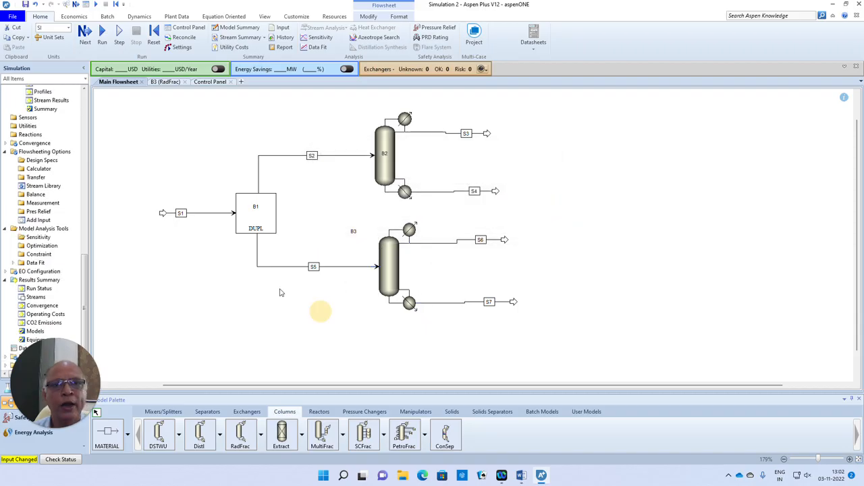
# Reinitialize the whole simulation and run it without the deleted sensitivity analysis
pyautogui.click(154, 34)
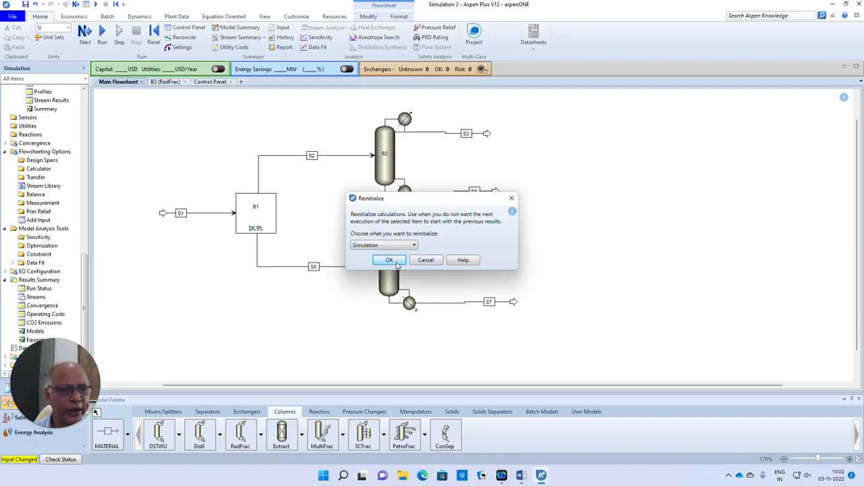
pyautogui.click(398, 266)
pyautogui.click(489, 249)
pyautogui.click(84, 33)
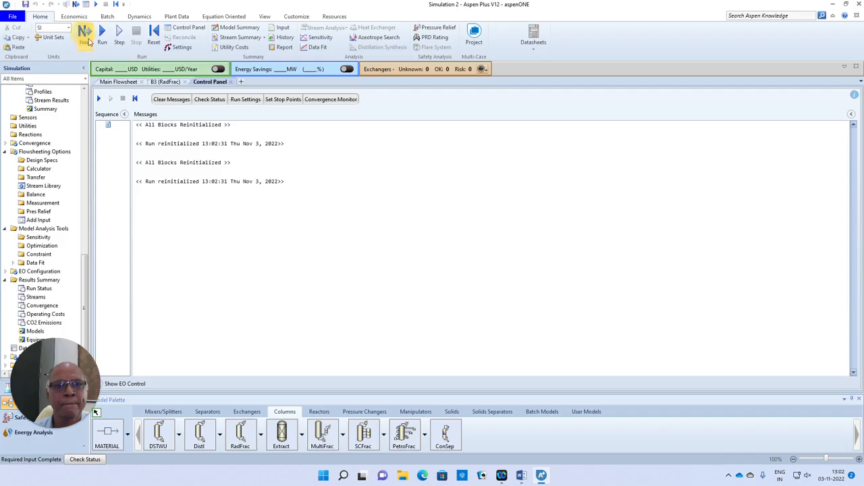
pyautogui.click(482, 252)
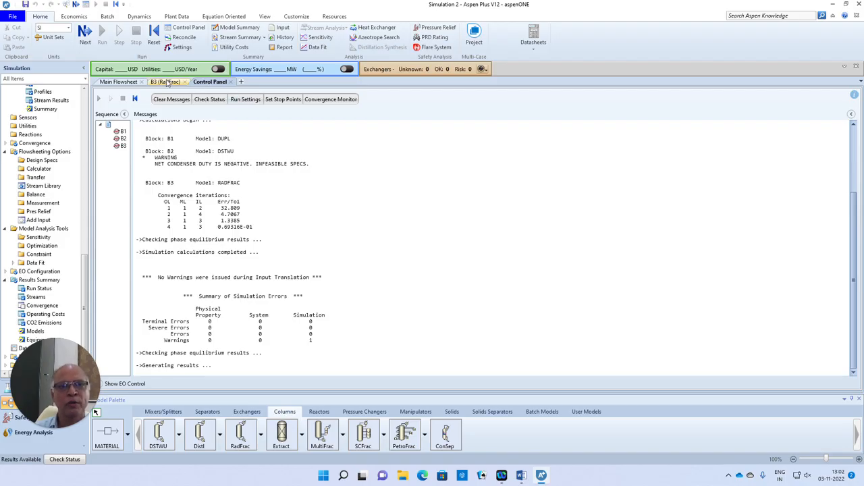
# Examine the stream summary of all streams, expanding the mole flows and mole fractions, and close it
pyautogui.click(235, 41)
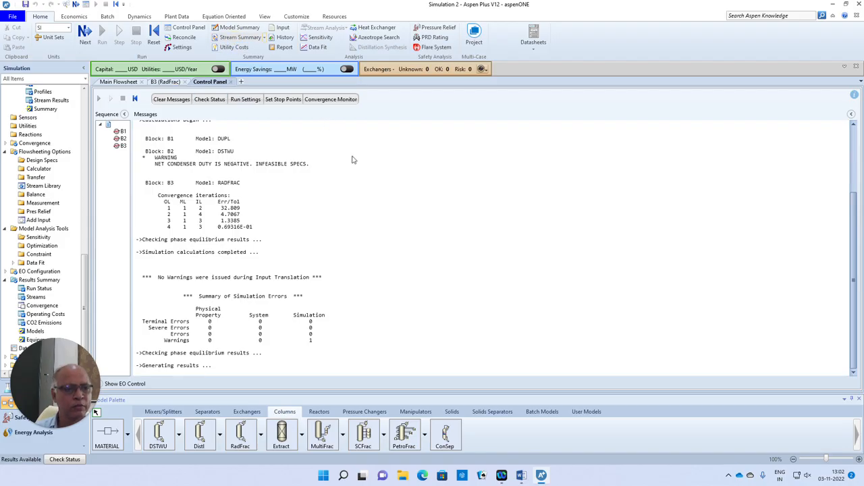
pyautogui.scroll(-3, 364, 202)
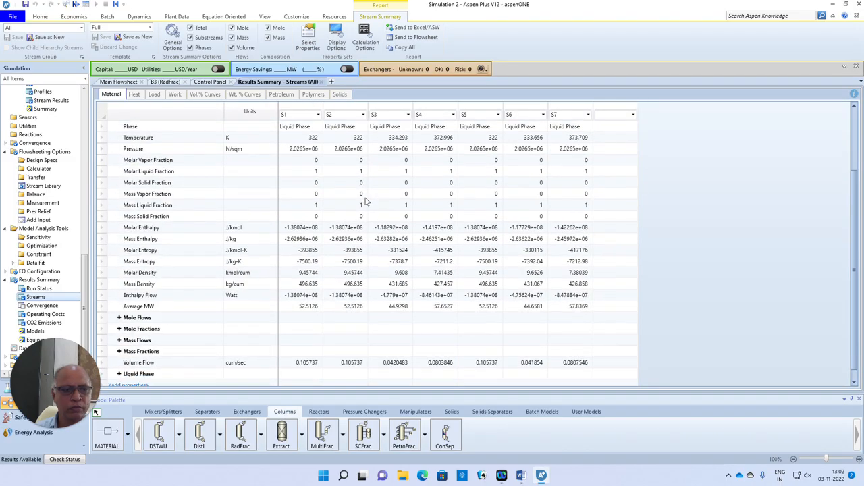
pyautogui.scroll(-1, 365, 201)
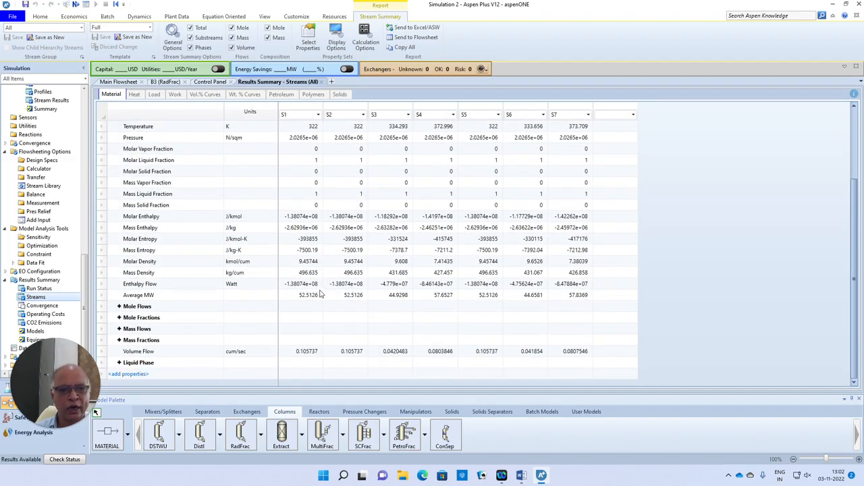
pyautogui.click(119, 307)
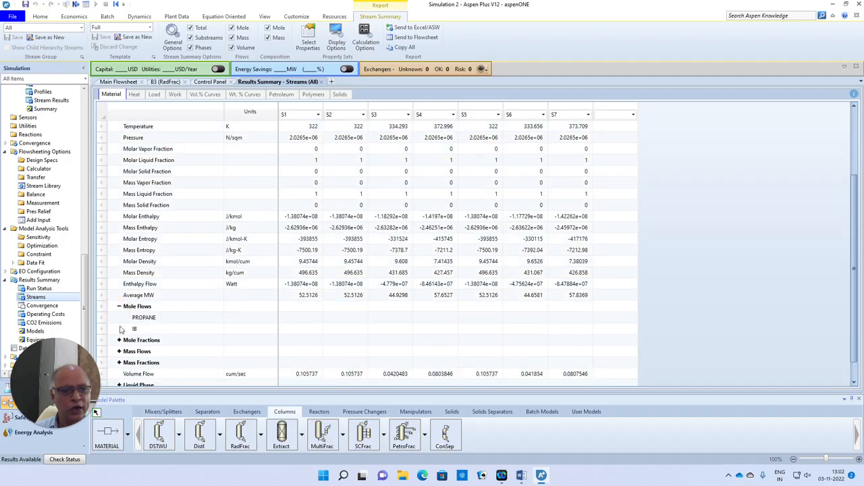
pyautogui.click(118, 343)
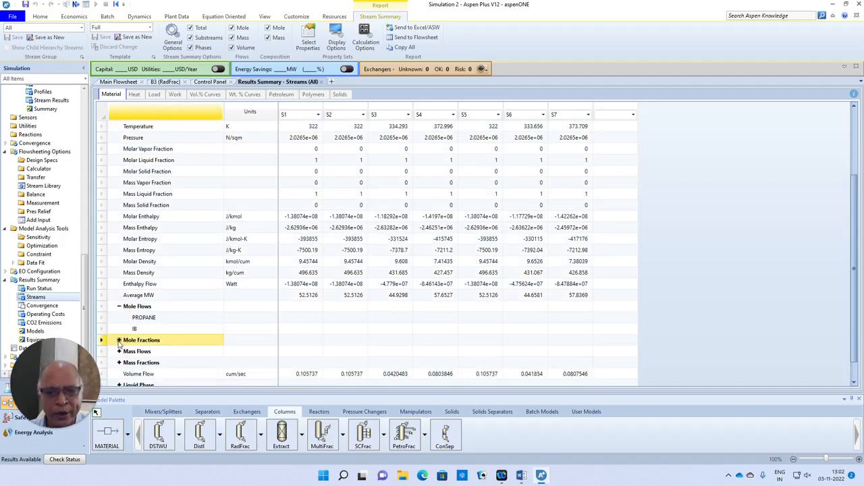
pyautogui.click(119, 340)
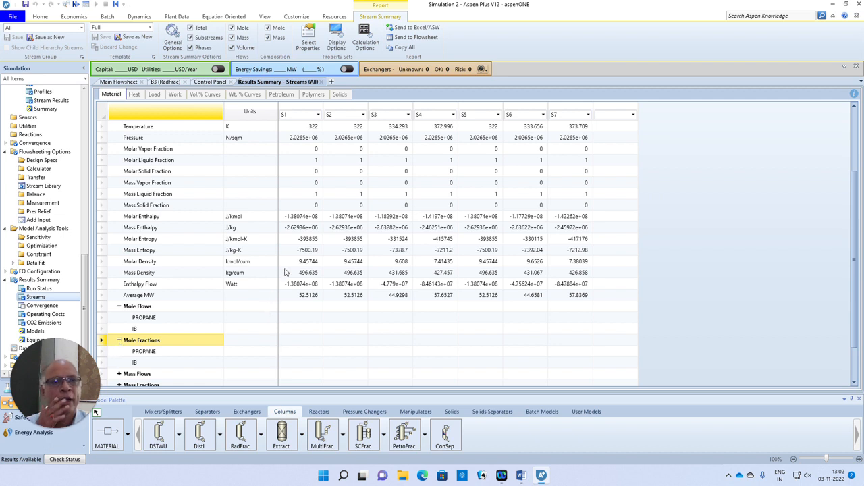
pyautogui.click(323, 81)
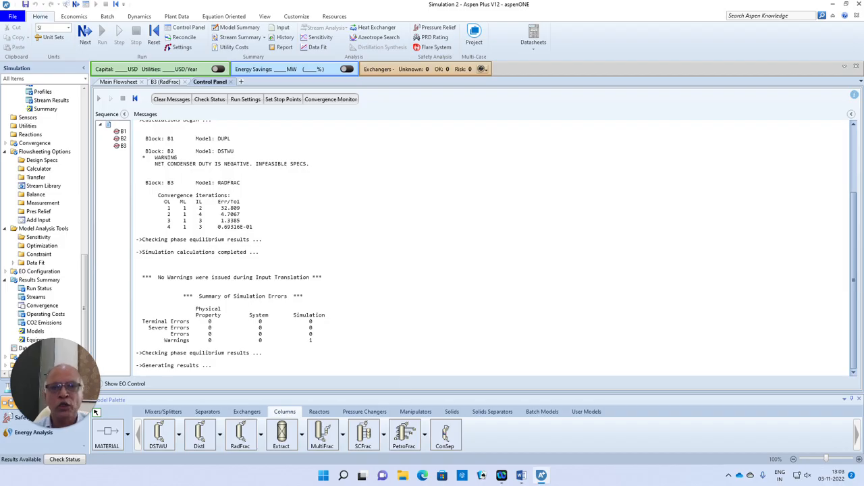
# Look through the specifications of column B3 and examine its block options
pyautogui.click(118, 81)
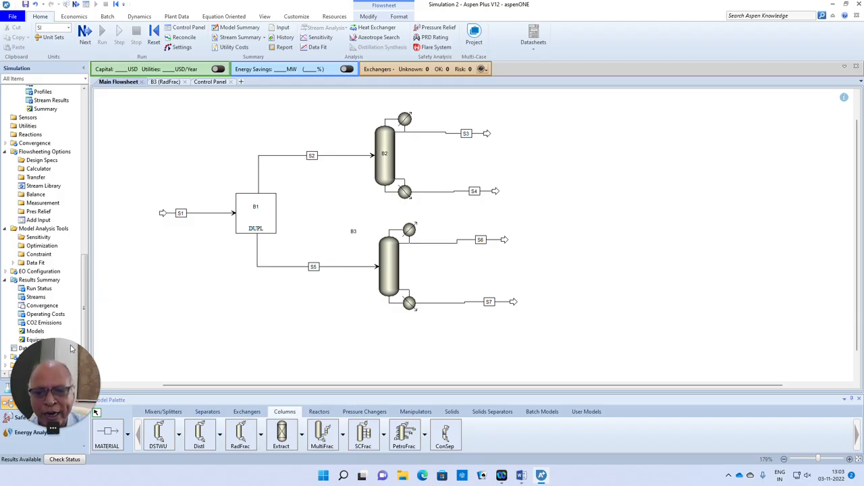
pyautogui.moveTo(66, 352); pyautogui.dragTo(65, 379)
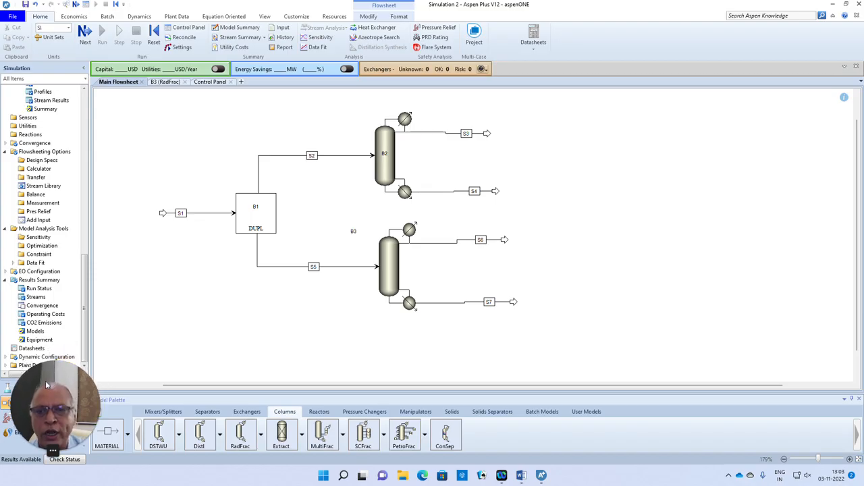
pyautogui.scroll(2, 82, 287)
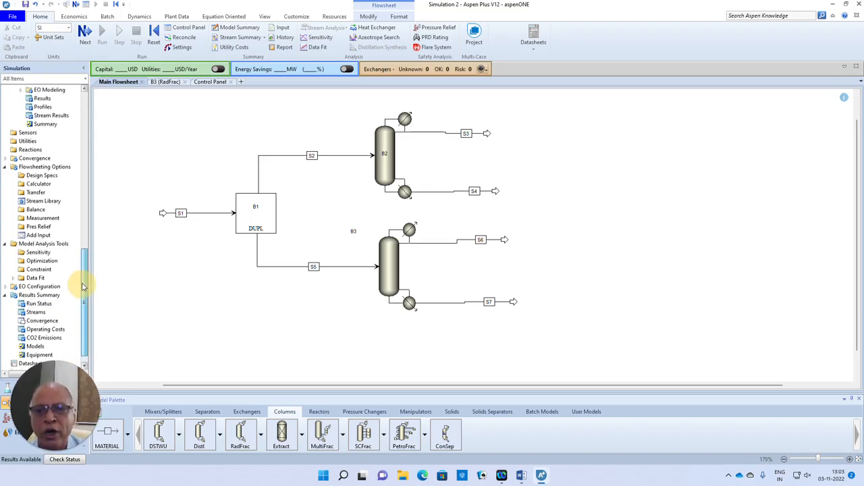
pyautogui.moveTo(82, 287); pyautogui.dragTo(87, 219)
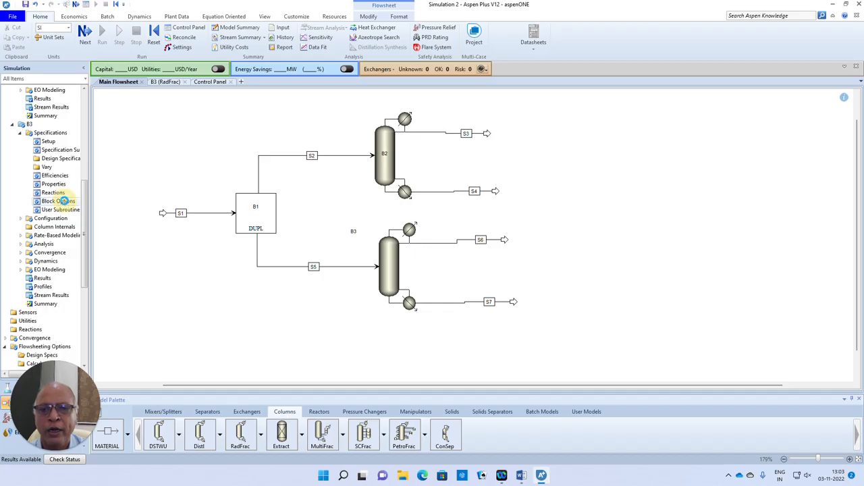
pyautogui.click(64, 203)
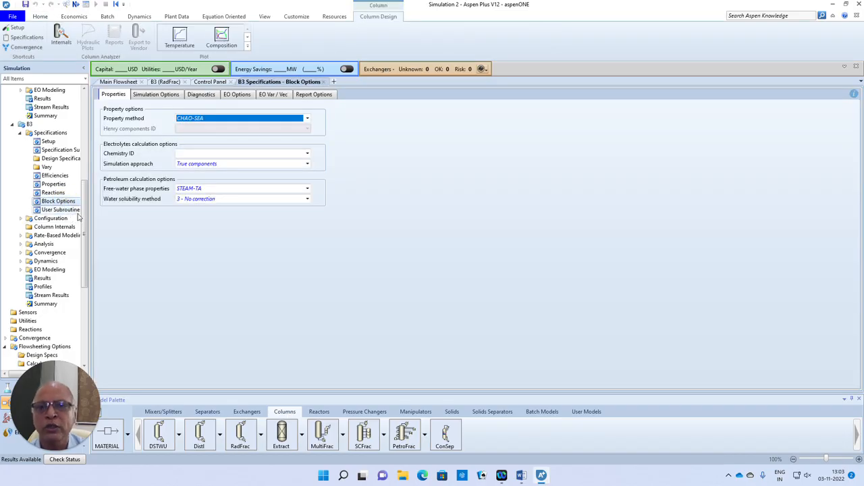
pyautogui.moveTo(82, 200); pyautogui.dragTo(96, 320)
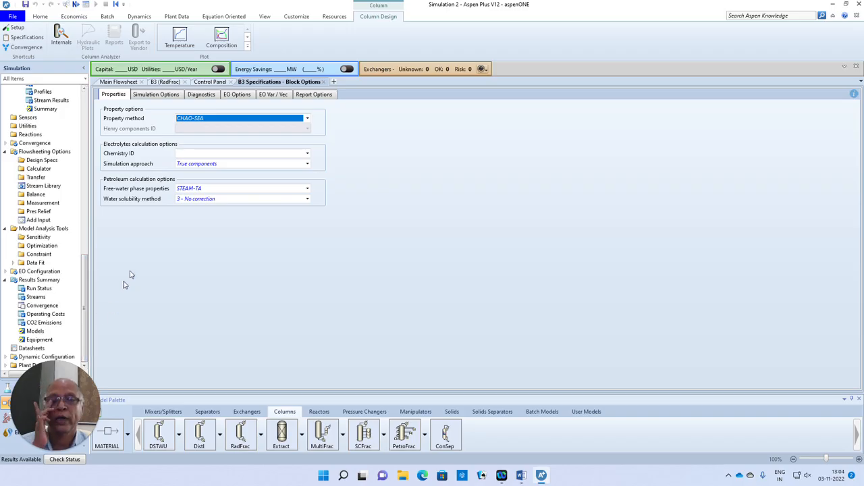
# Start designing the column internals of RadFrac column B3 from its setup and generate the missing hydraulic data
pyautogui.click(133, 82)
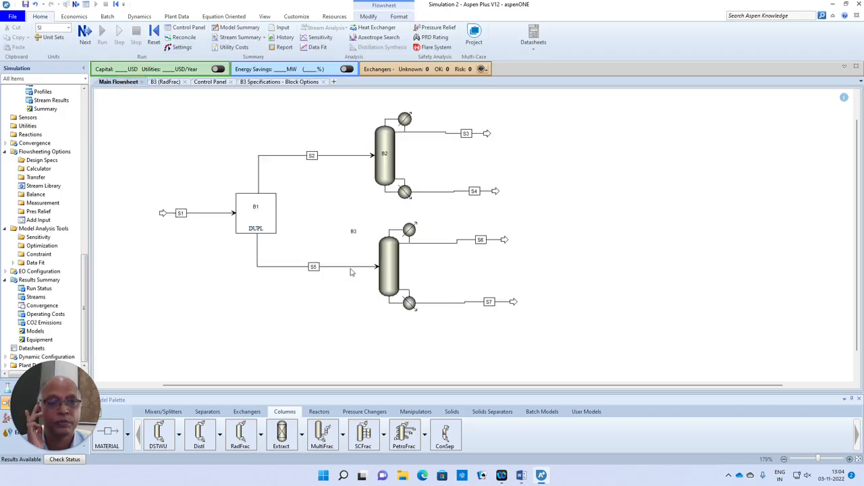
pyautogui.doubleClick(391, 264)
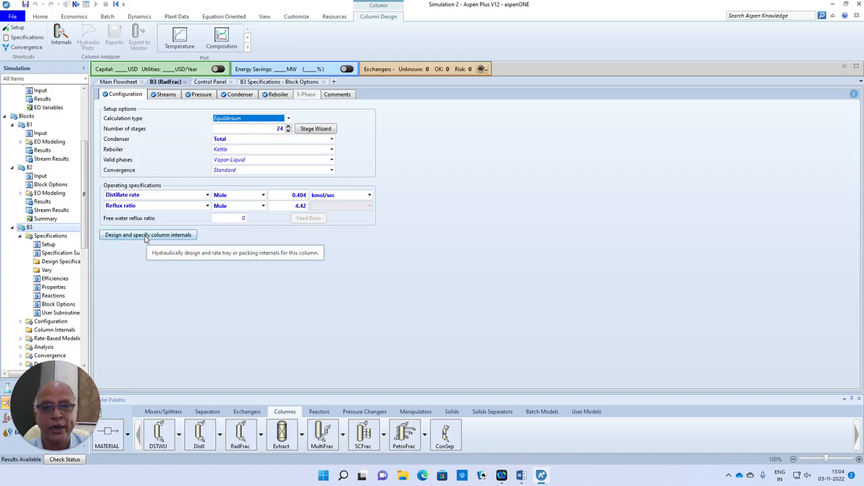
pyautogui.click(146, 236)
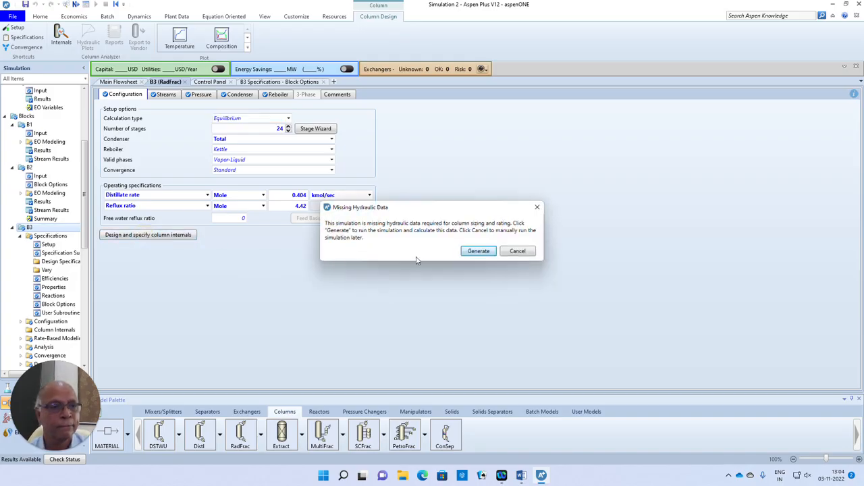
pyautogui.click(480, 253)
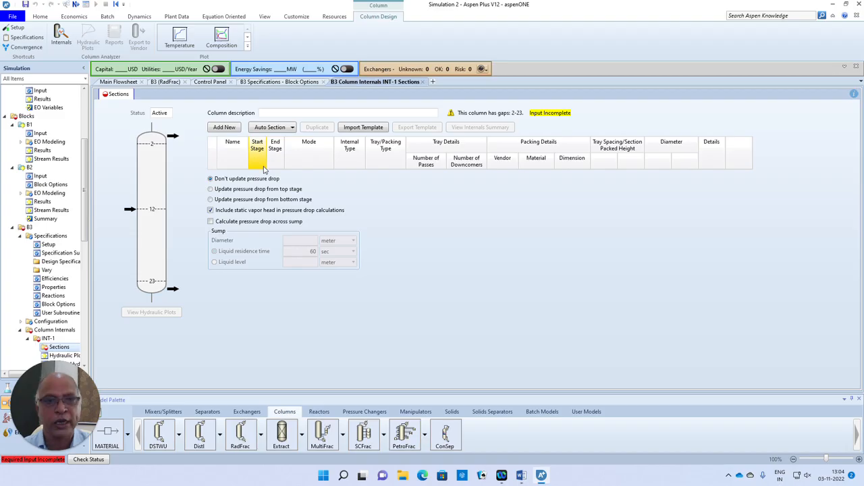
# Add a trayed section to the B3 column internals with start stage 2 and end stage 23
pyautogui.click(225, 128)
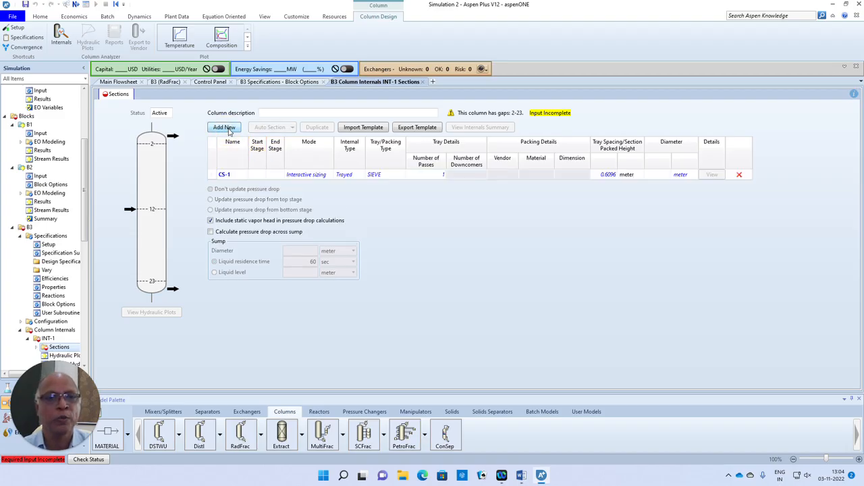
pyautogui.click(259, 176)
pyautogui.write('2')
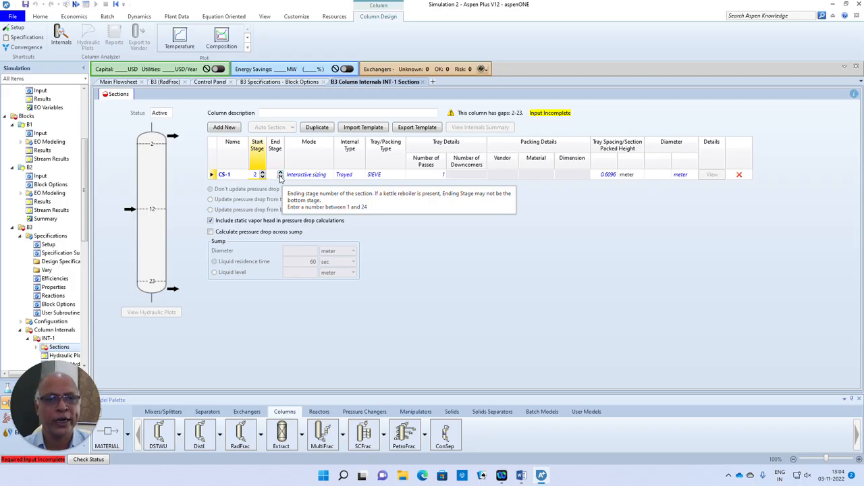
pyautogui.click(281, 174)
pyautogui.write('2')
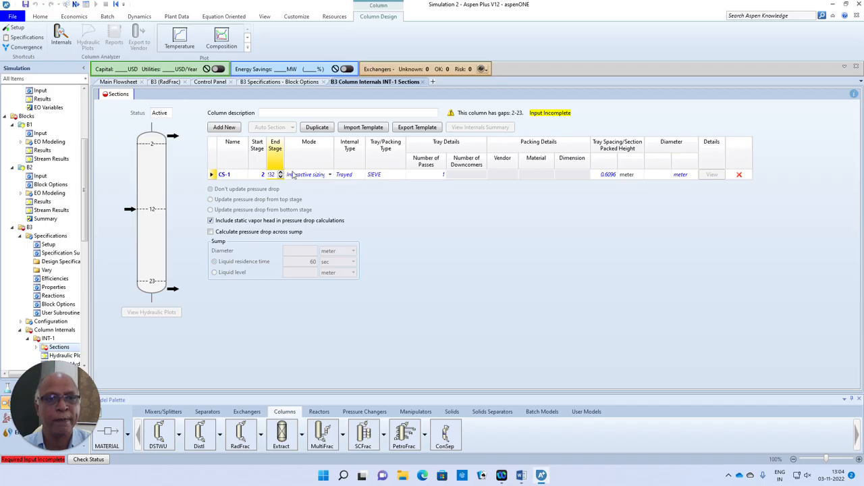
pyautogui.write('2')
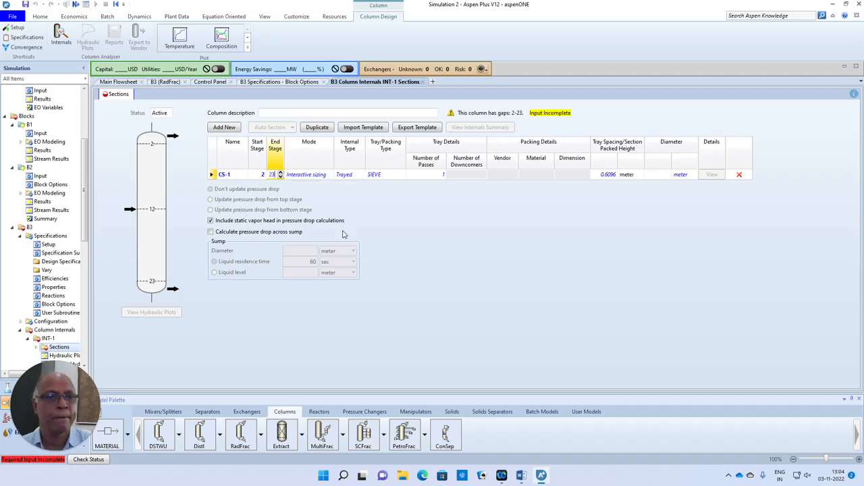
pyautogui.click(425, 228)
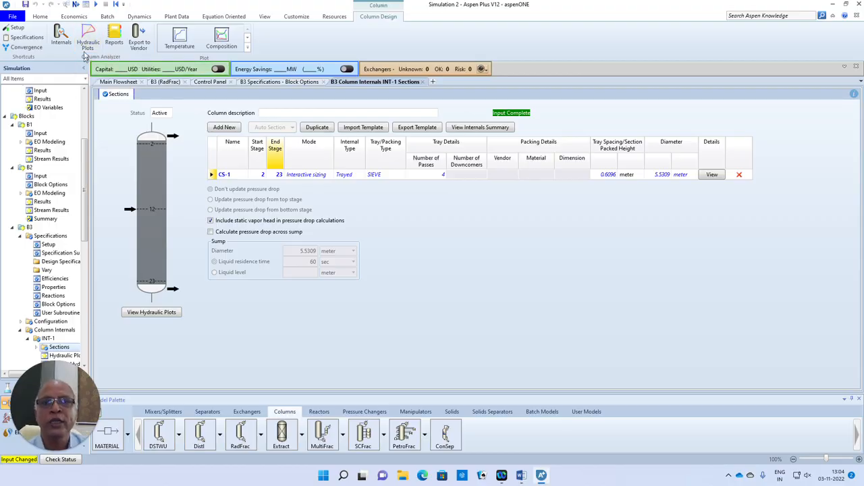
# Run the simulation with the new column internals section of B3
pyautogui.click(75, 4)
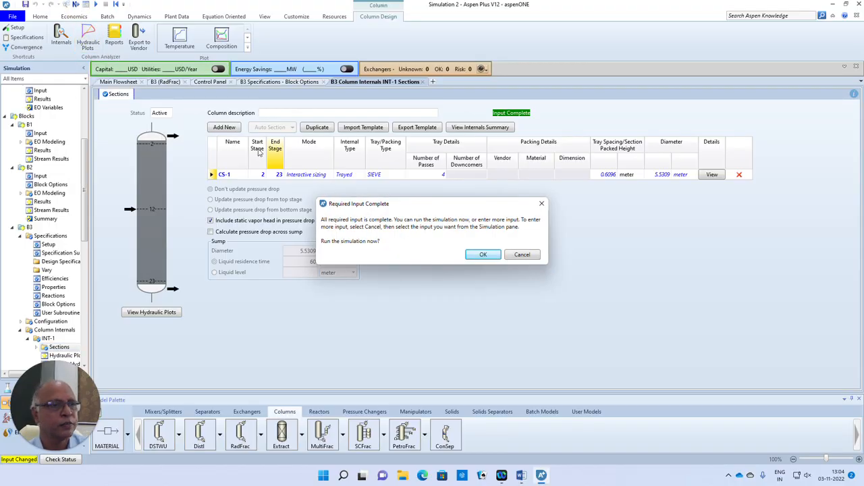
pyautogui.click(521, 255)
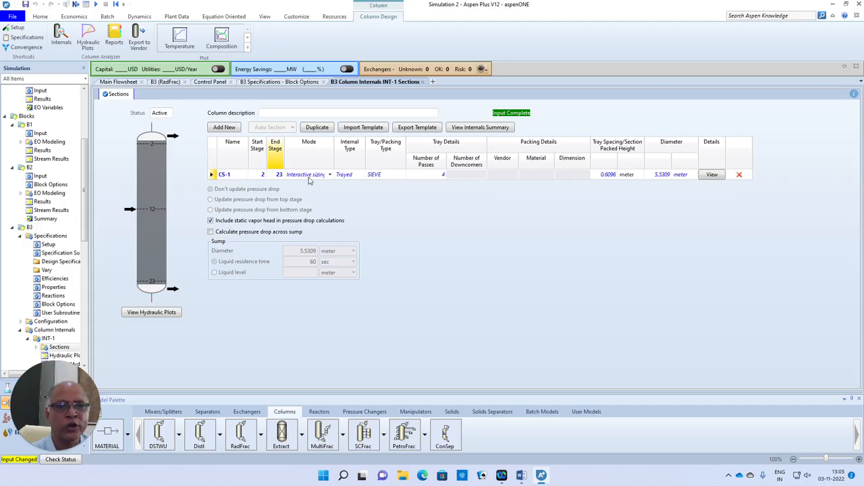
pyautogui.click(75, 5)
pyautogui.click(483, 254)
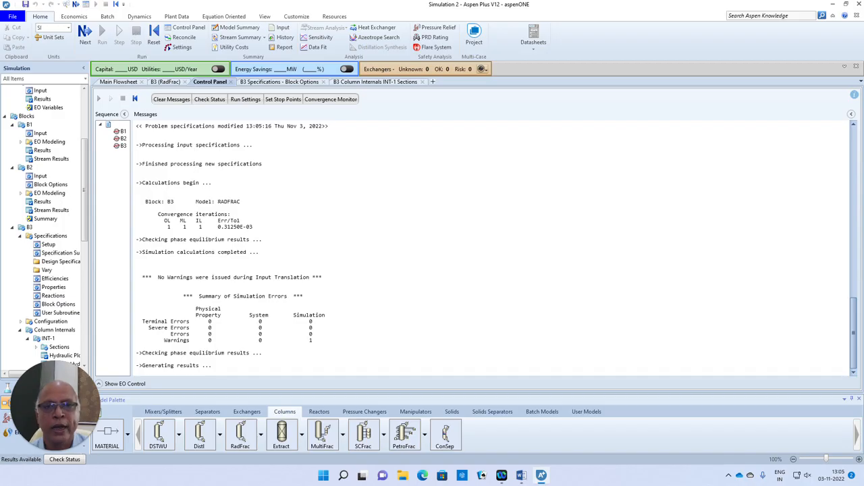
# Open the results summary of column B3 from the main flowsheet to examine condenser and reboiler performance
pyautogui.click(117, 82)
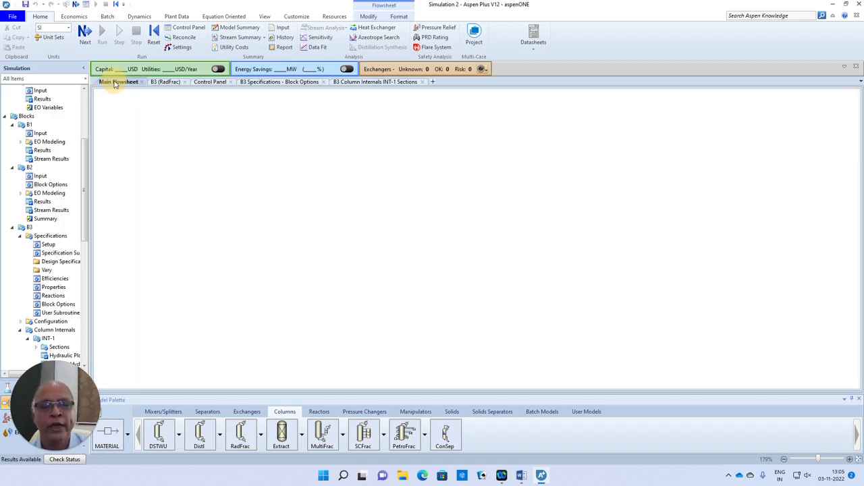
pyautogui.rightClick(391, 260)
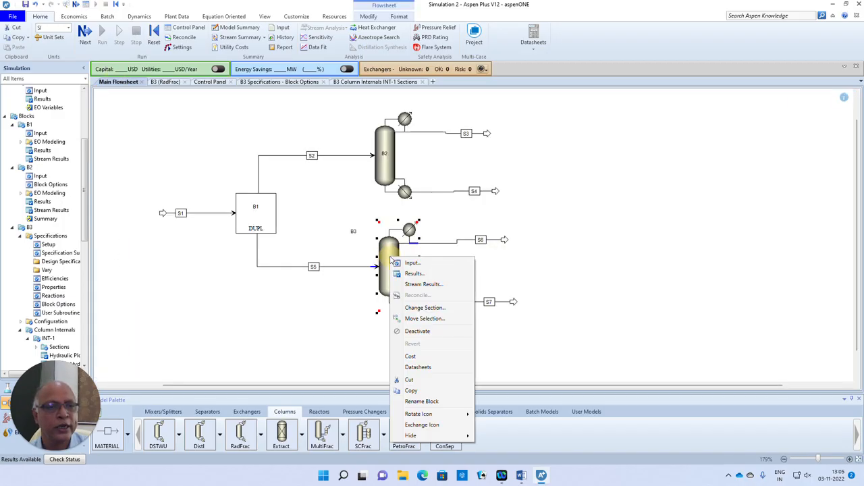
pyautogui.click(414, 273)
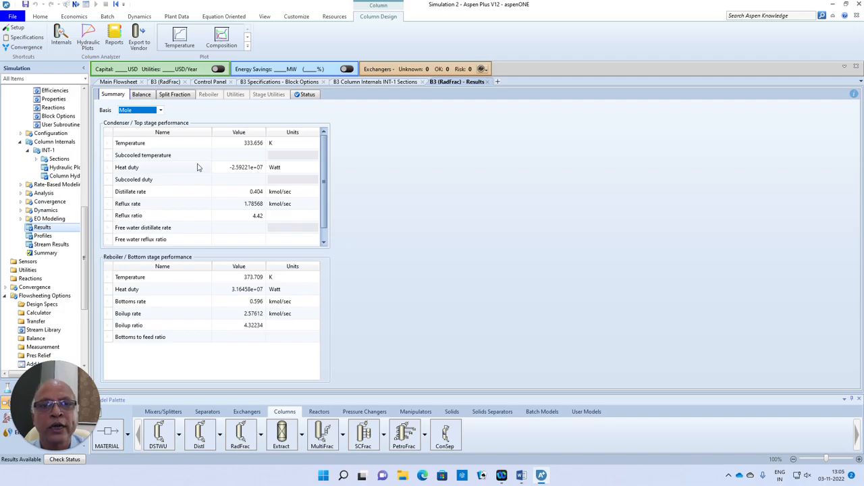
# Examine the balance, split fraction and reboiler results of column B3
pyautogui.click(142, 96)
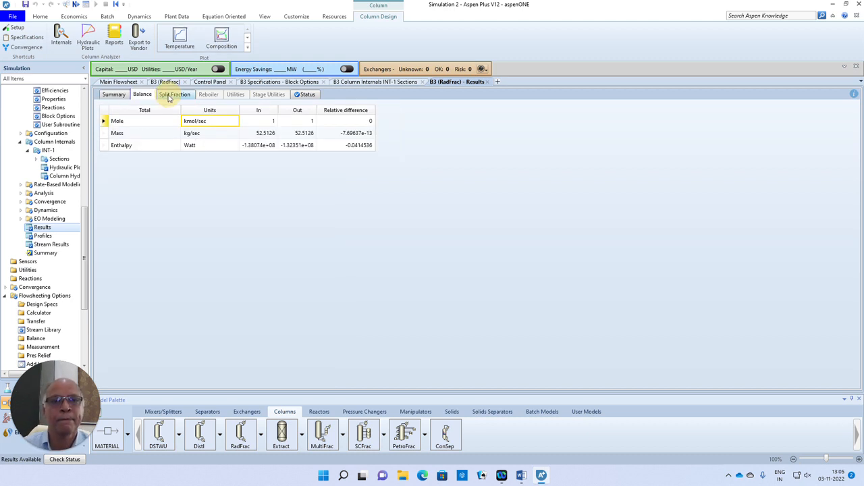
pyautogui.click(172, 94)
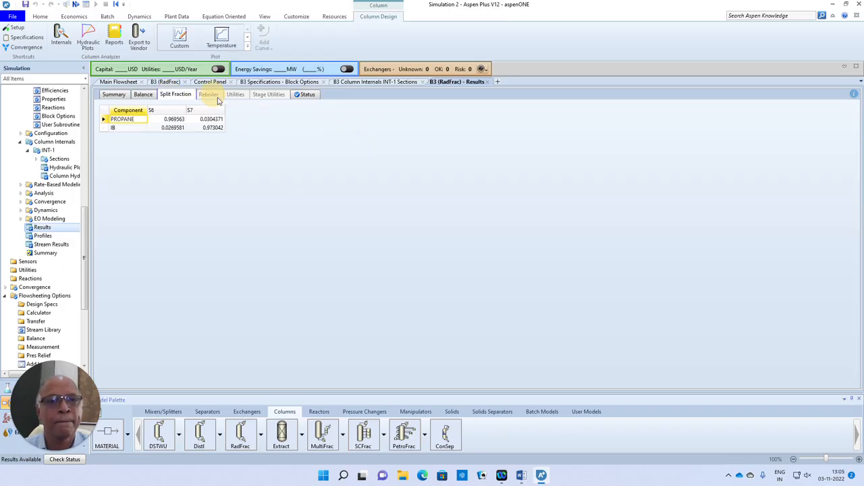
pyautogui.click(209, 95)
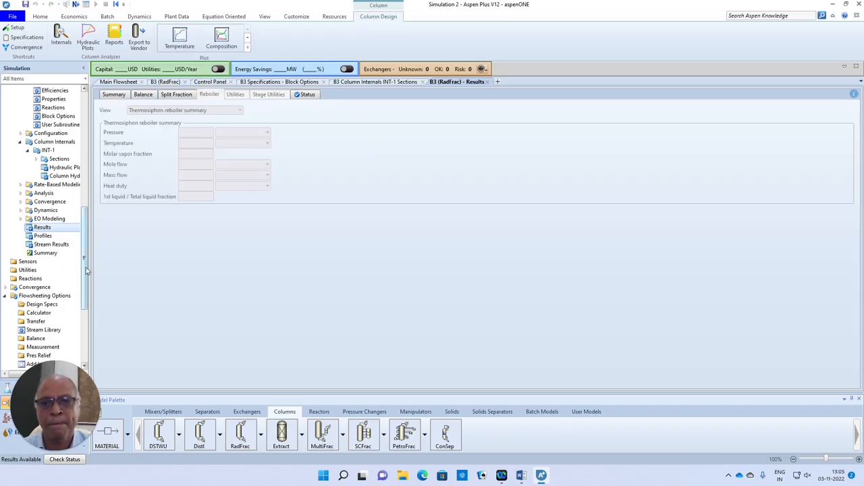
# Open the results of section CS-1 in the INT-1 column internals to examine its sizing and limiting conditions
pyautogui.moveTo(85, 267); pyautogui.dragTo(85, 266)
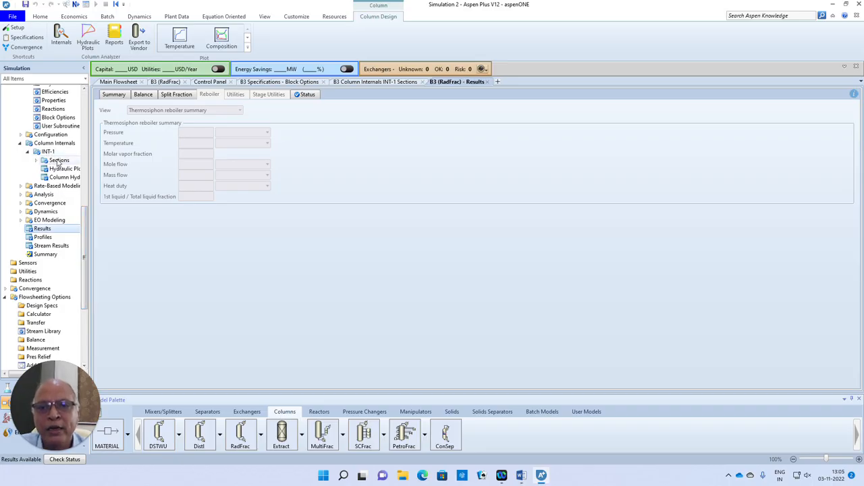
pyautogui.click(35, 160)
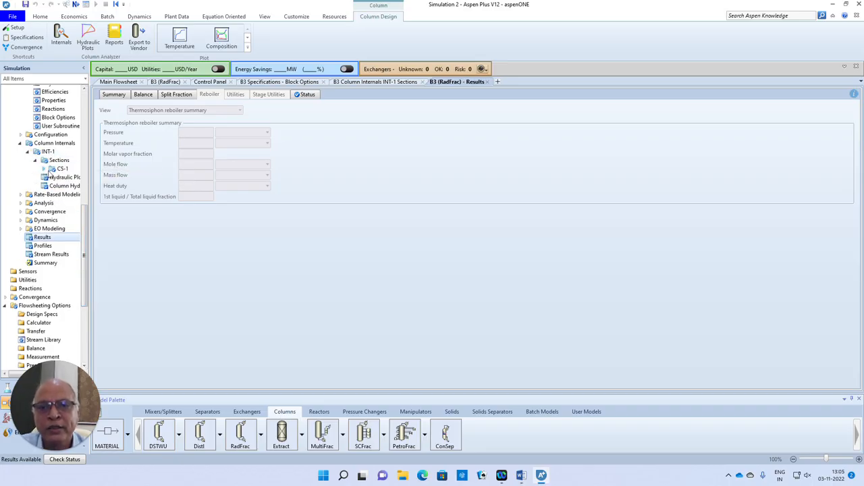
pyautogui.click(43, 168)
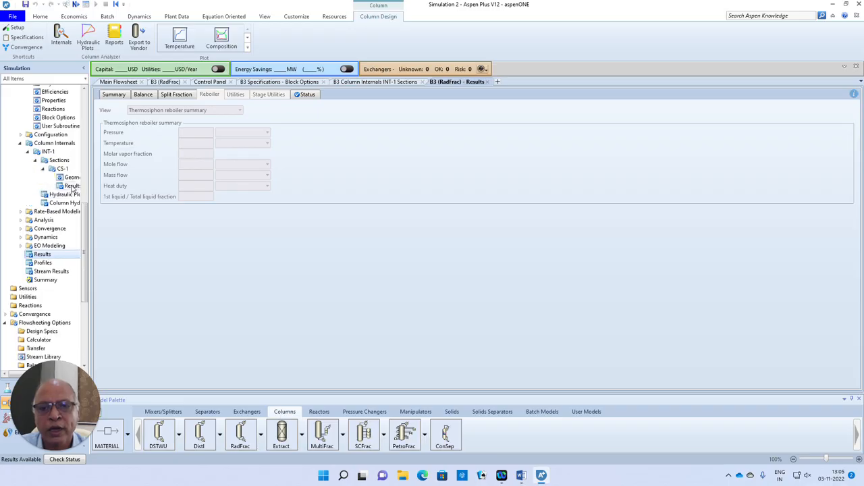
pyautogui.click(71, 186)
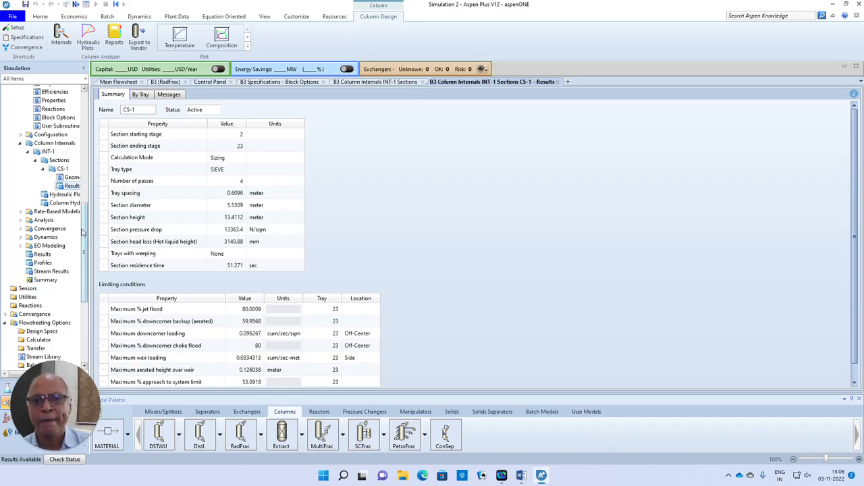
# Open the geometry of section CS-1 and examine its design parameters and tray geometry summary
pyautogui.click(71, 178)
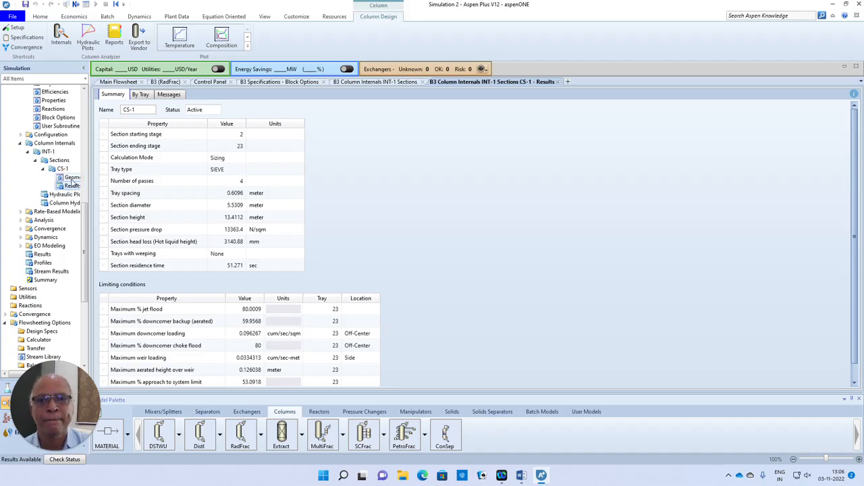
pyautogui.doubleClick(73, 178)
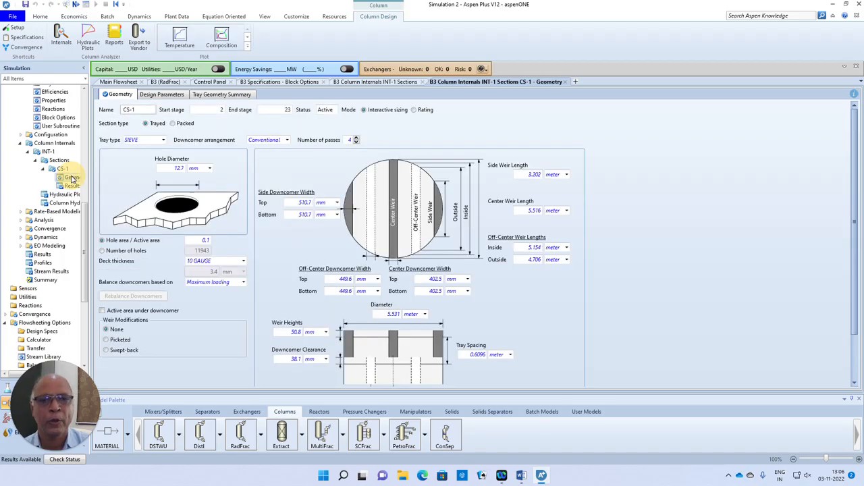
pyautogui.click(162, 94)
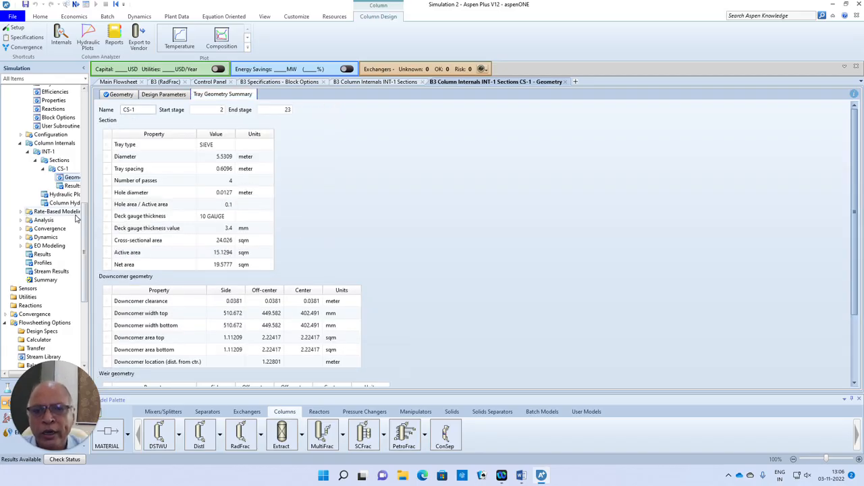
# Plot the liquid and vapor mole composition profiles of PROPANE and IB from the stage profiles of column B3
pyautogui.click(57, 268)
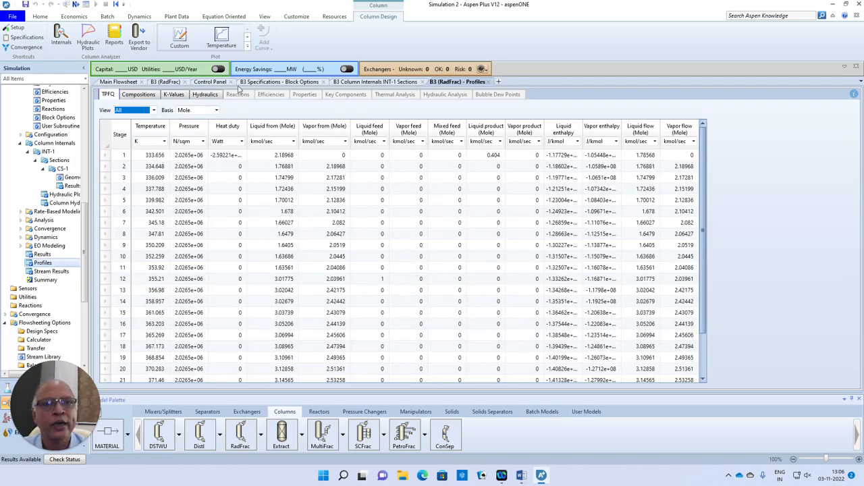
pyautogui.click(247, 38)
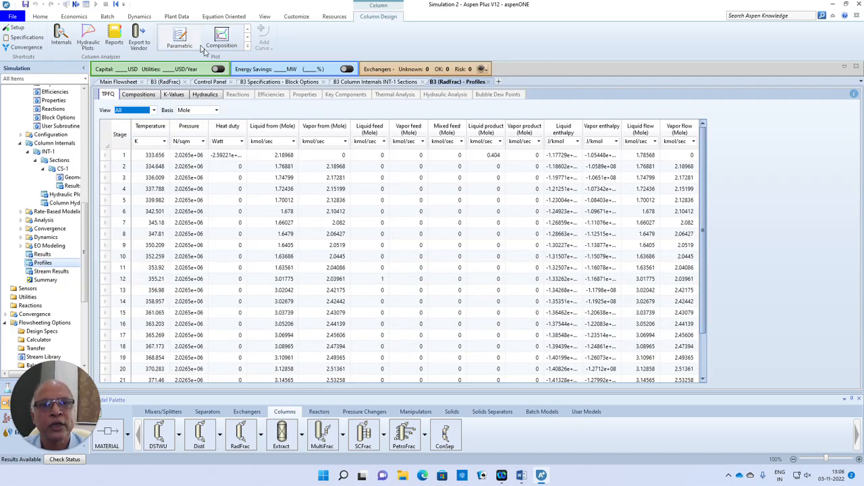
pyautogui.click(225, 38)
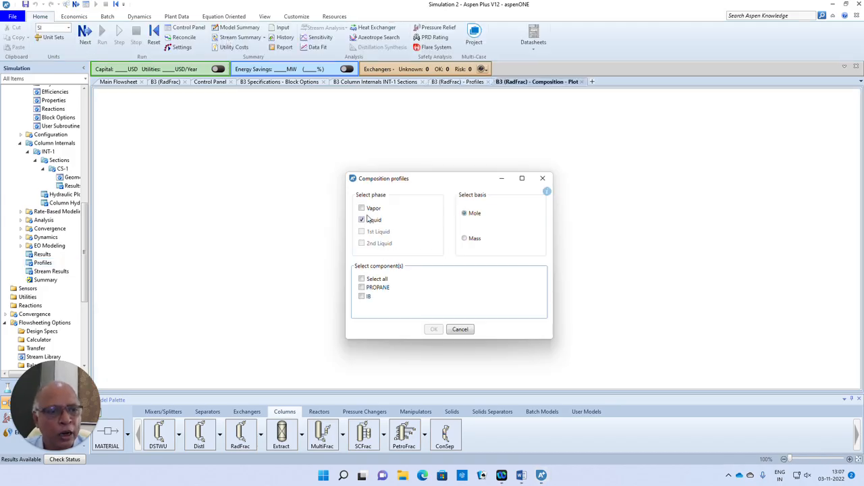
pyautogui.click(368, 290)
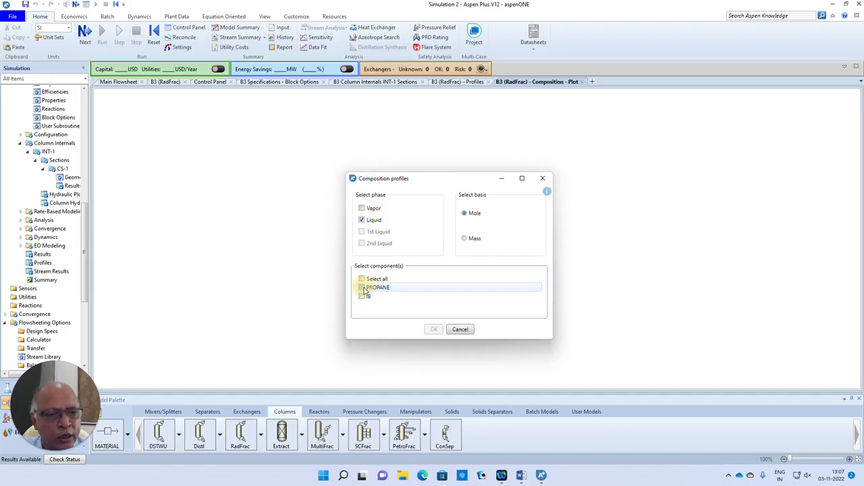
pyautogui.click(362, 298)
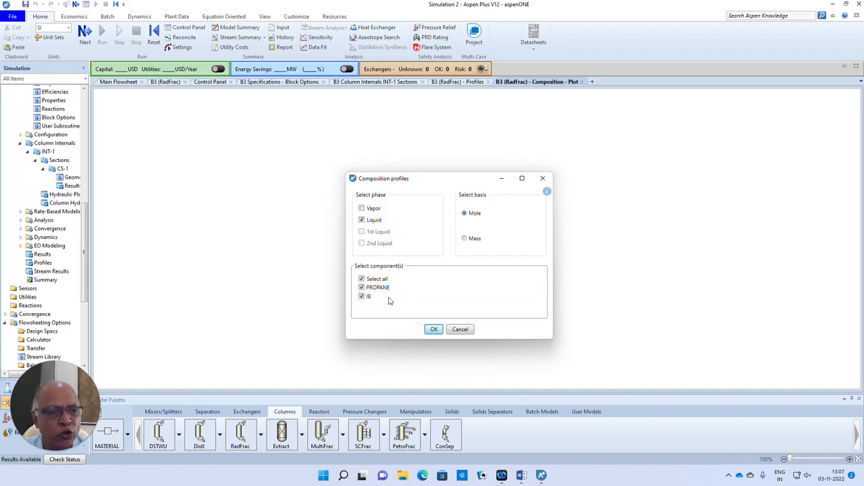
pyautogui.click(363, 209)
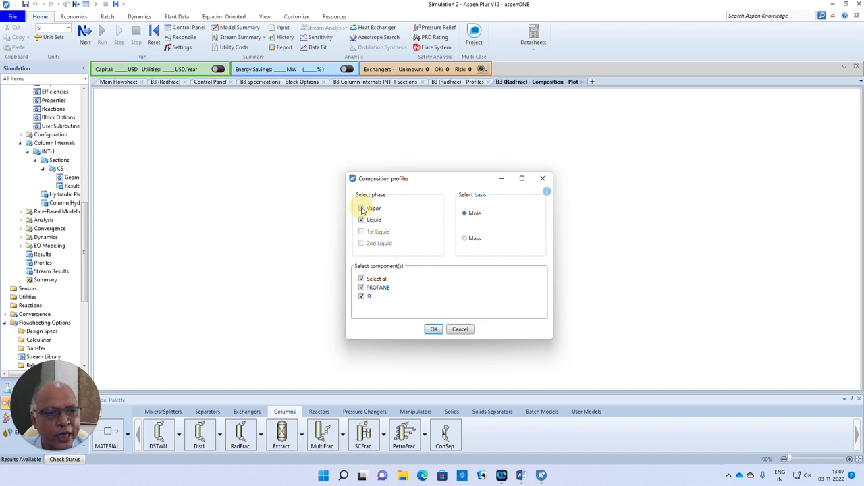
pyautogui.click(433, 330)
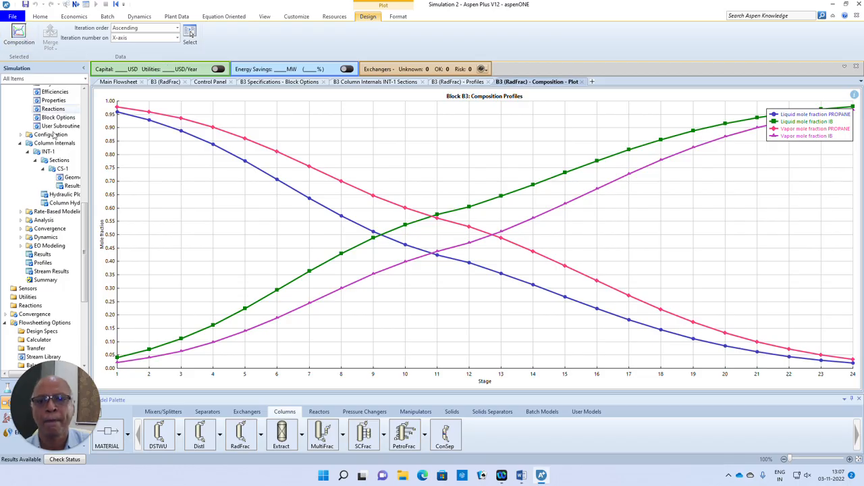
# Look through the other plot types available for the B3 stage profiles and return to the main flowsheet
pyautogui.click(44, 263)
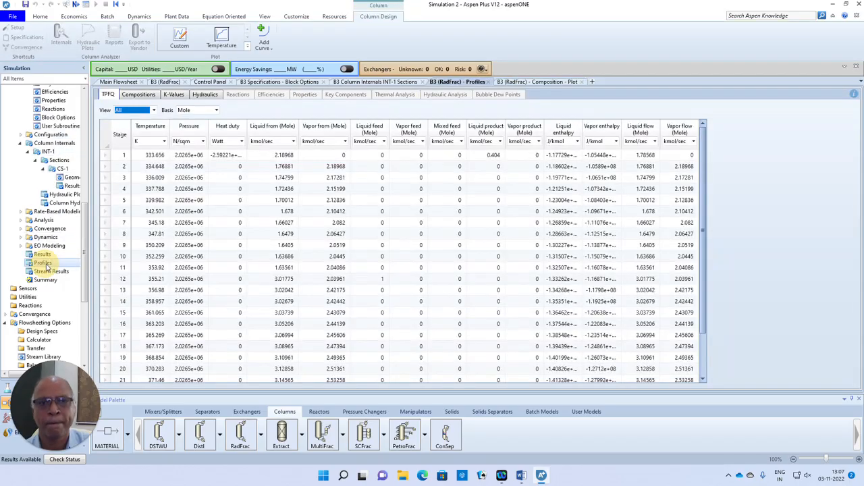
pyautogui.click(248, 38)
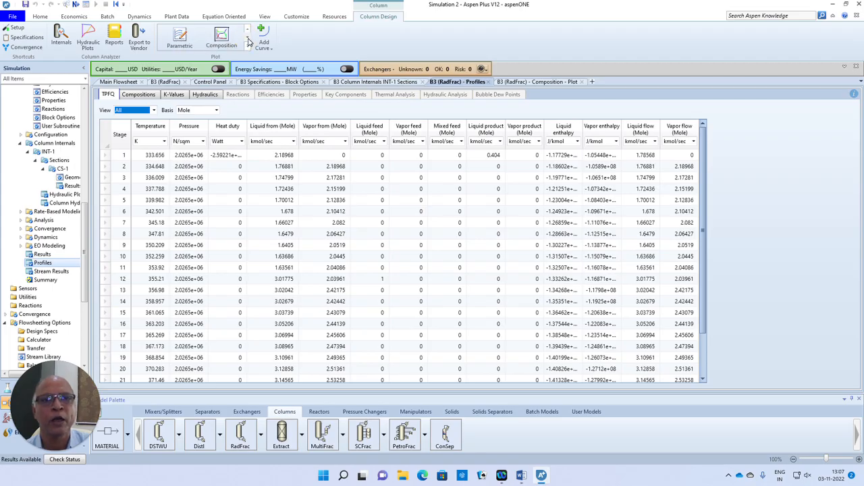
pyautogui.click(248, 39)
pyautogui.click(247, 42)
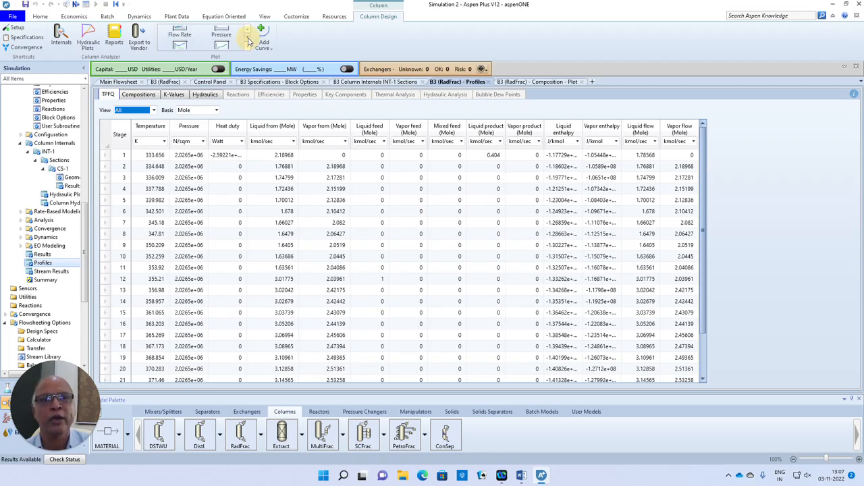
pyautogui.click(248, 42)
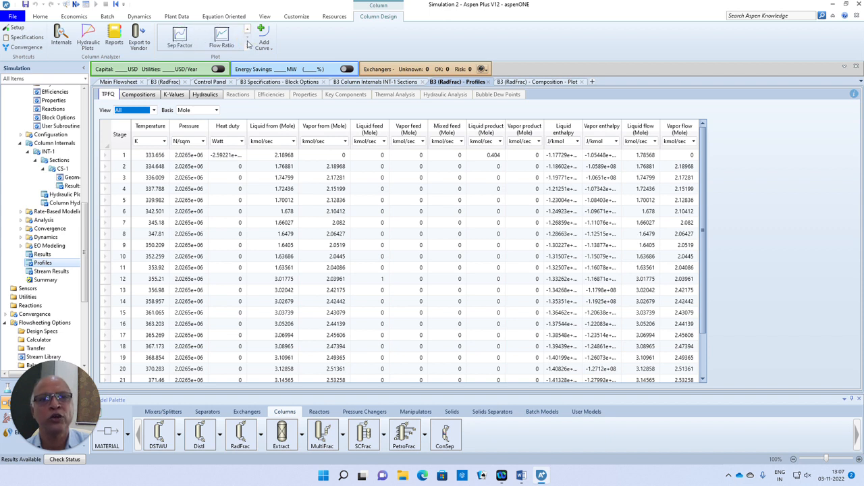
pyautogui.click(247, 31)
pyautogui.click(247, 31)
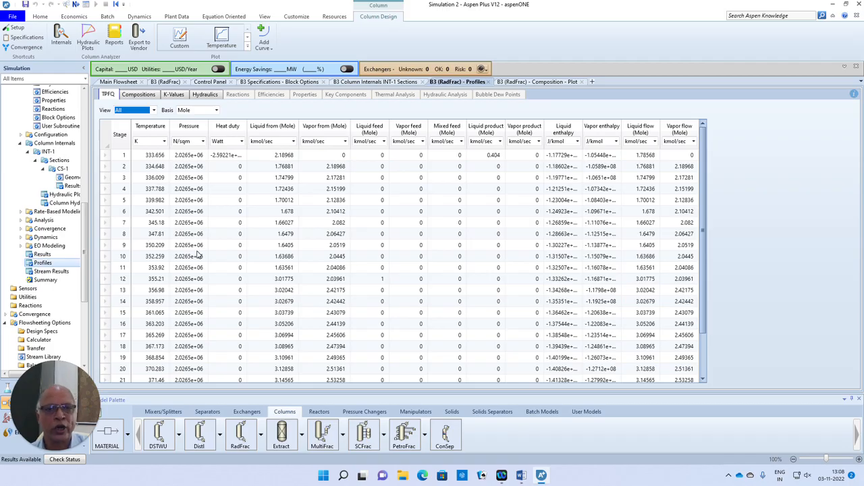
pyautogui.click(118, 82)
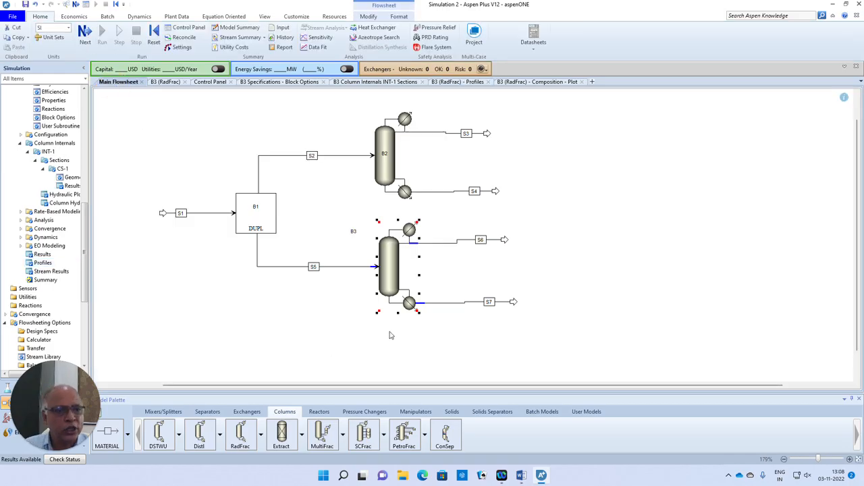
pyautogui.click(333, 212)
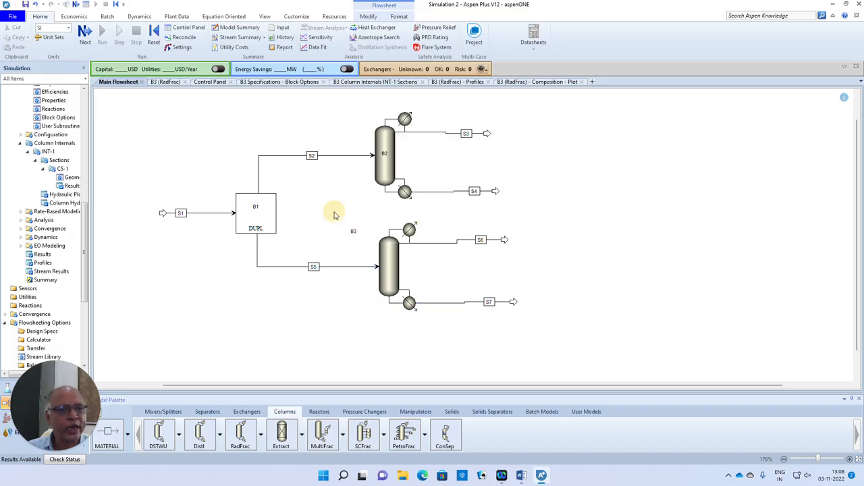